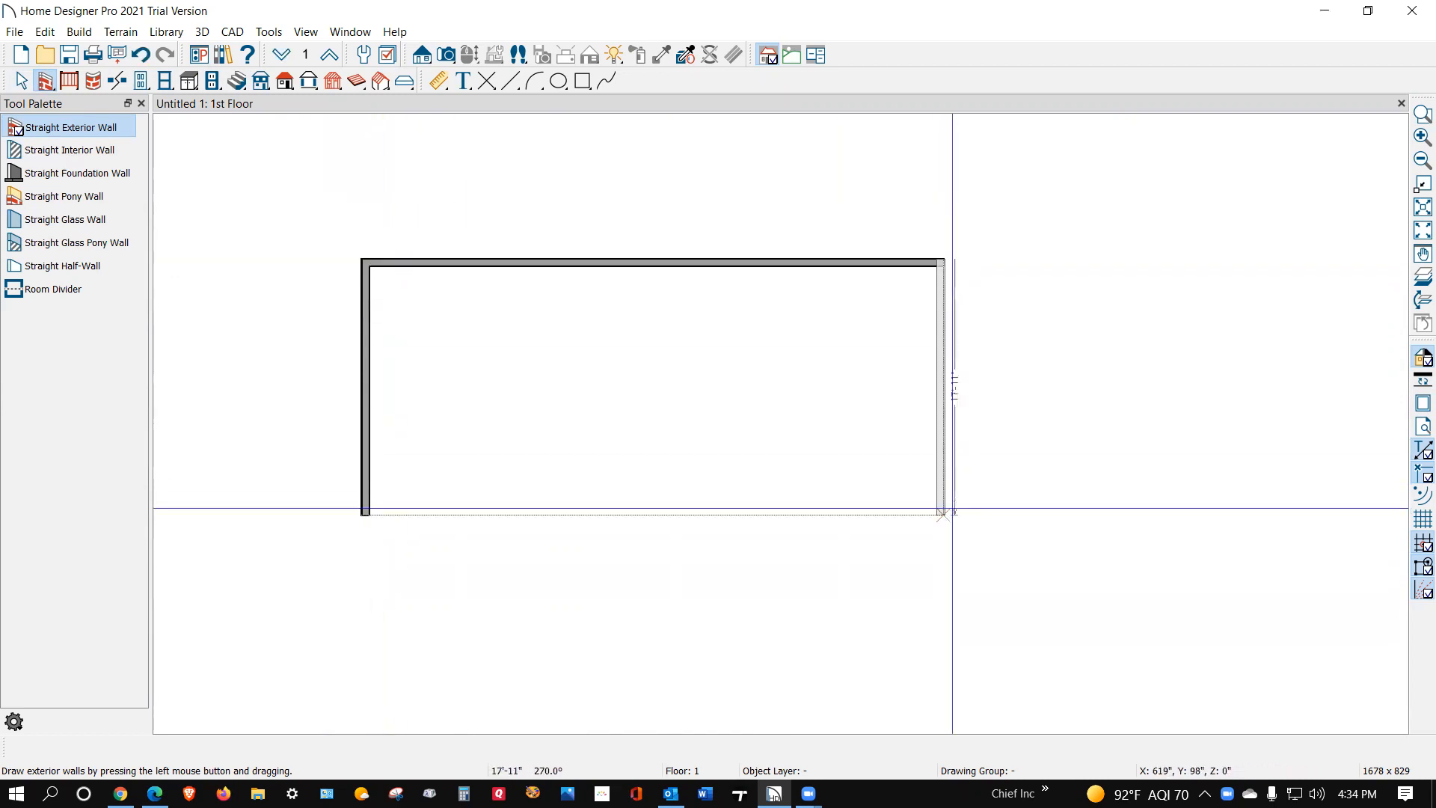
Step: Close the rectangular outline with a fourth exterior wall about 40'-9" long along the front, and set the building depth to 30'
{"action": "left_click_drag", "start_coordinate": [944, 515], "coordinate": [363, 523]}
{"action": "key", "text": "space"}
{"action": "left_click", "coordinate": [474, 516]}
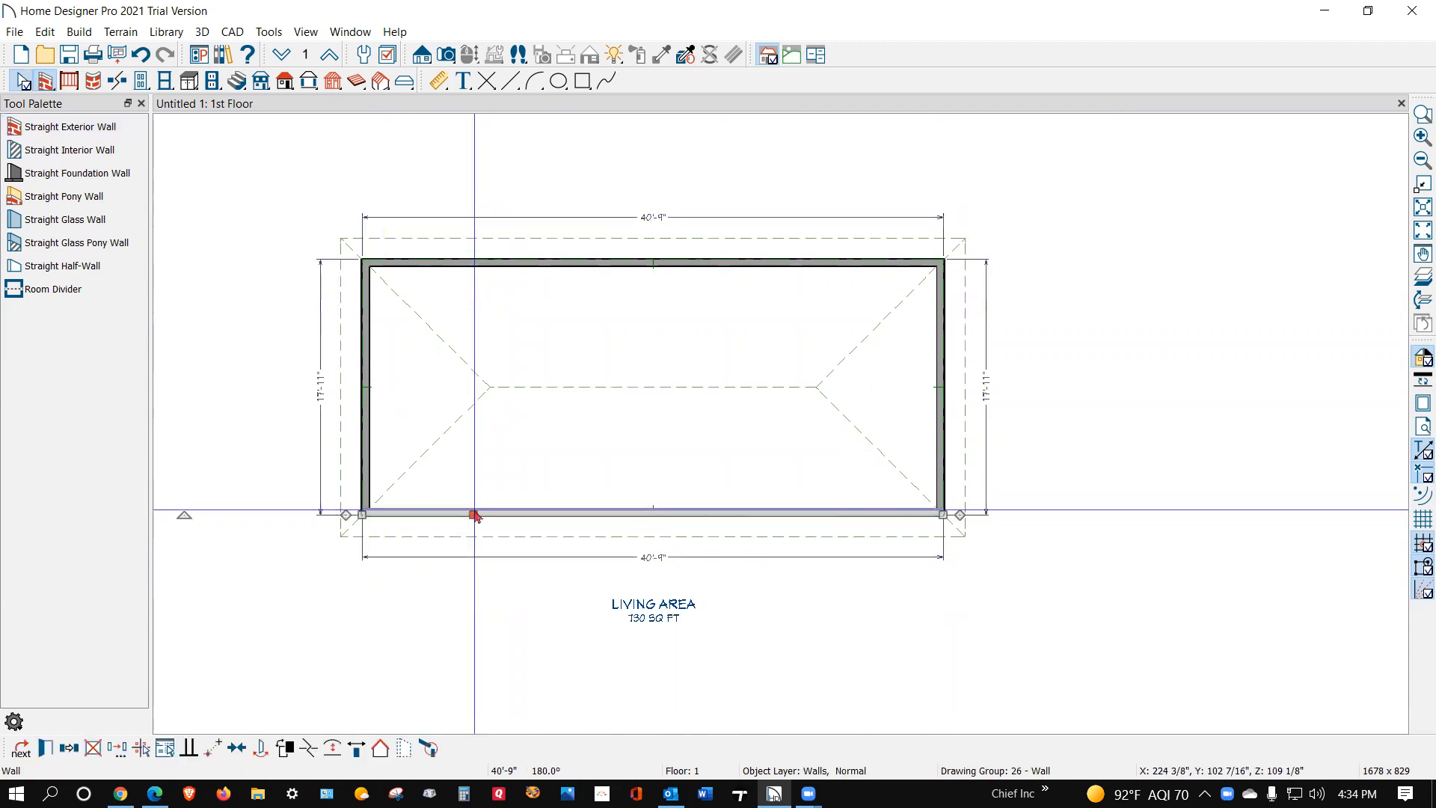
{"action": "left_click", "coordinate": [324, 414]}
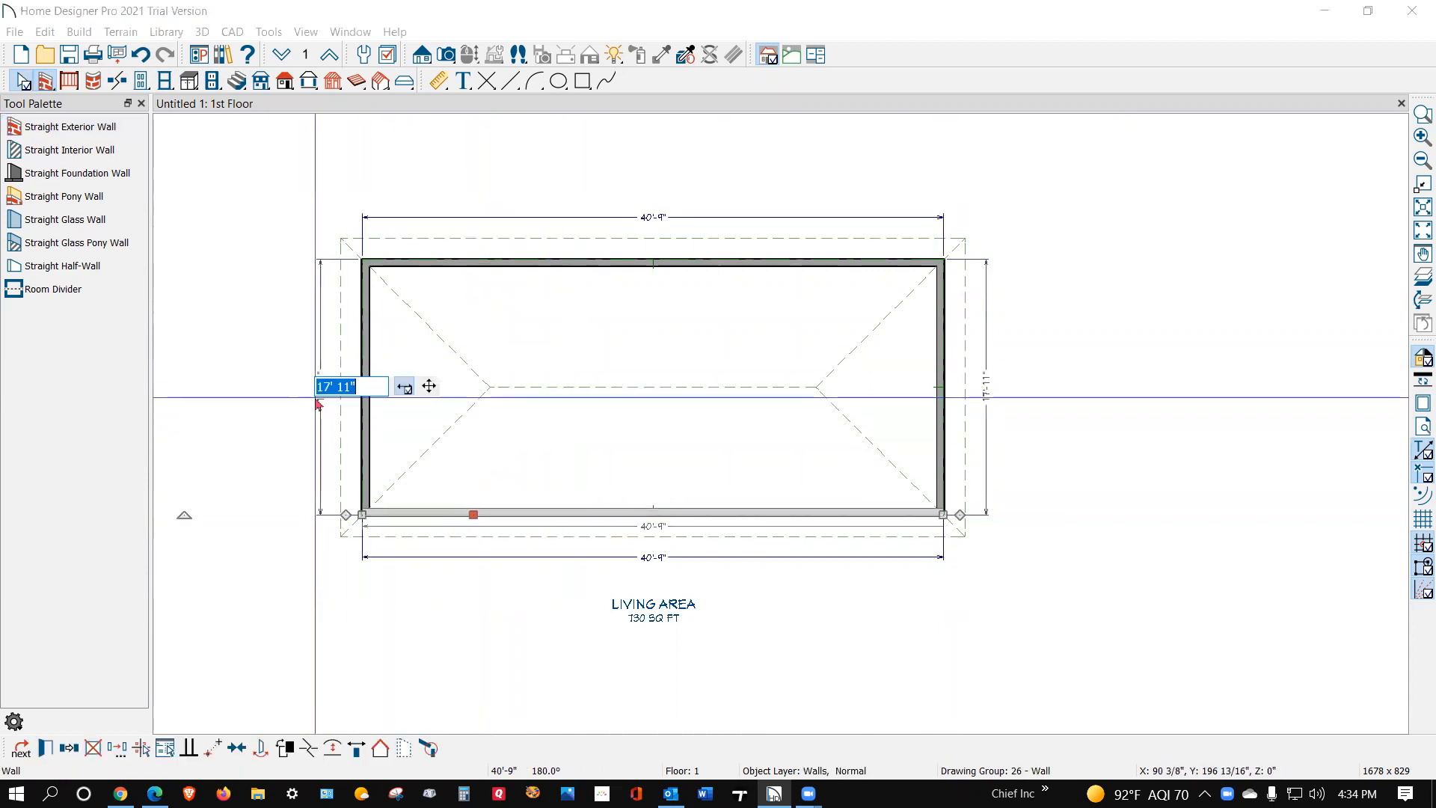
{"action": "type", "text": "30'"}
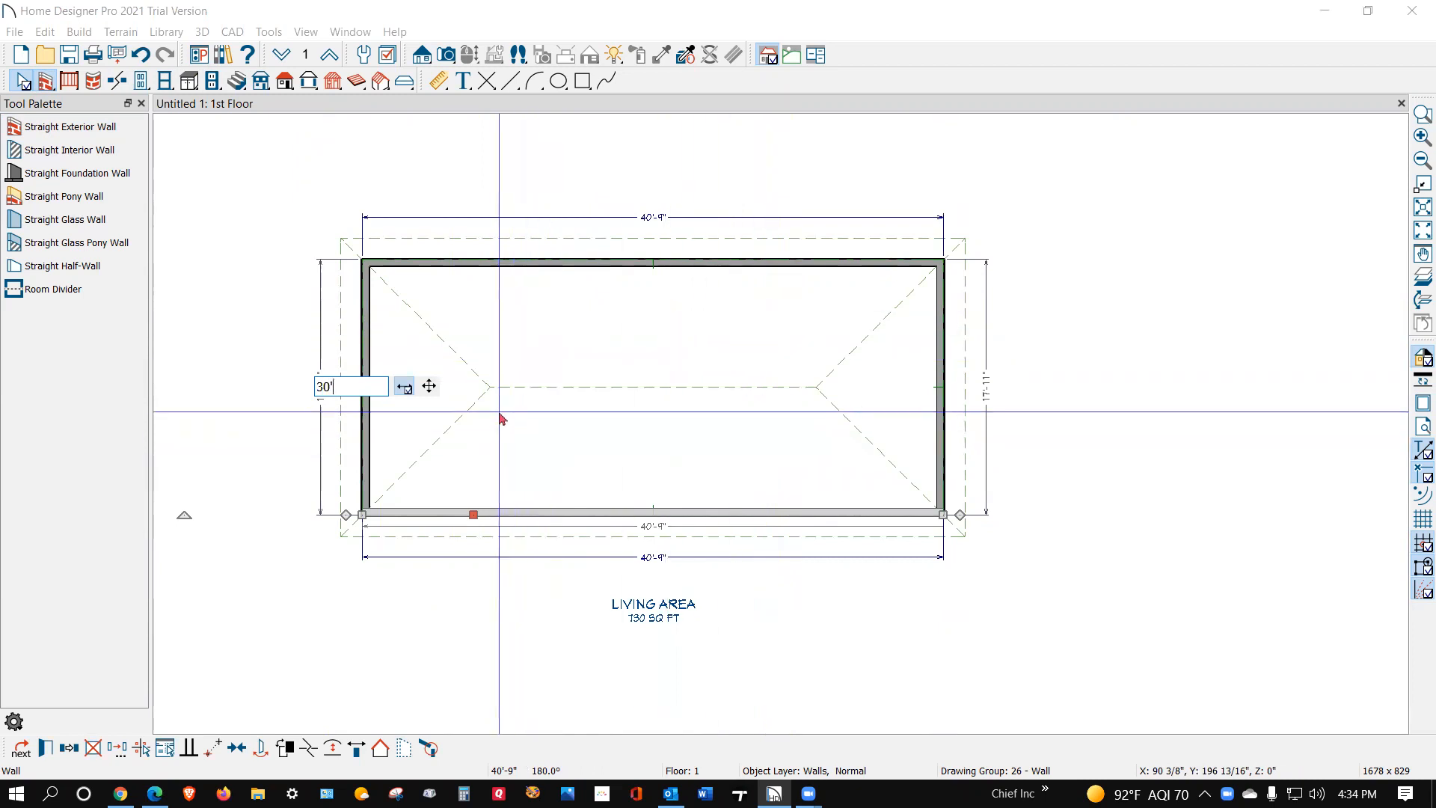
{"action": "key", "text": "Return"}
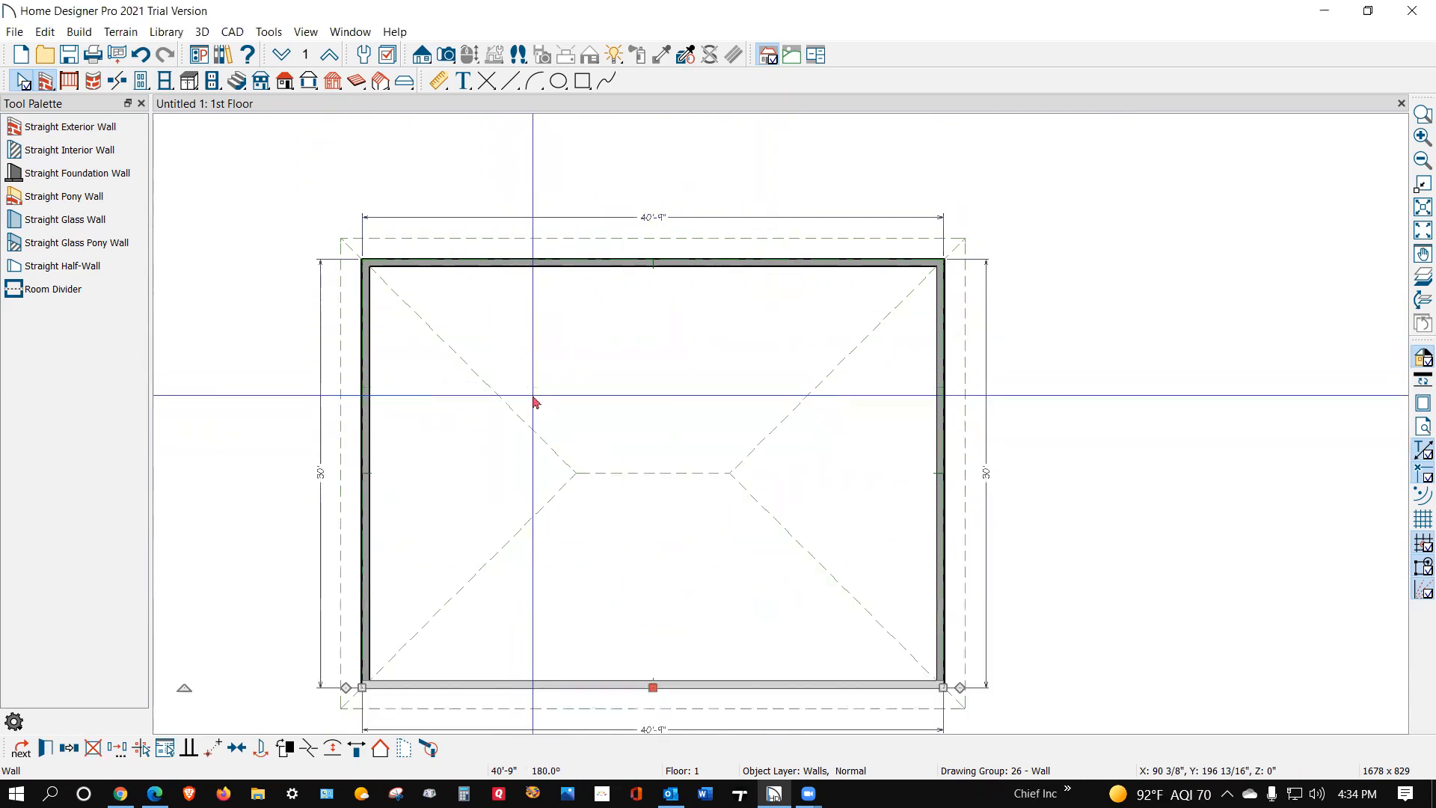
Step: Move the right end exterior wall so the building is 80' long
{"action": "scroll", "coordinate": [547, 350], "scroll_direction": "down", "scroll_amount": 2}
{"action": "left_click", "coordinate": [843, 485]}
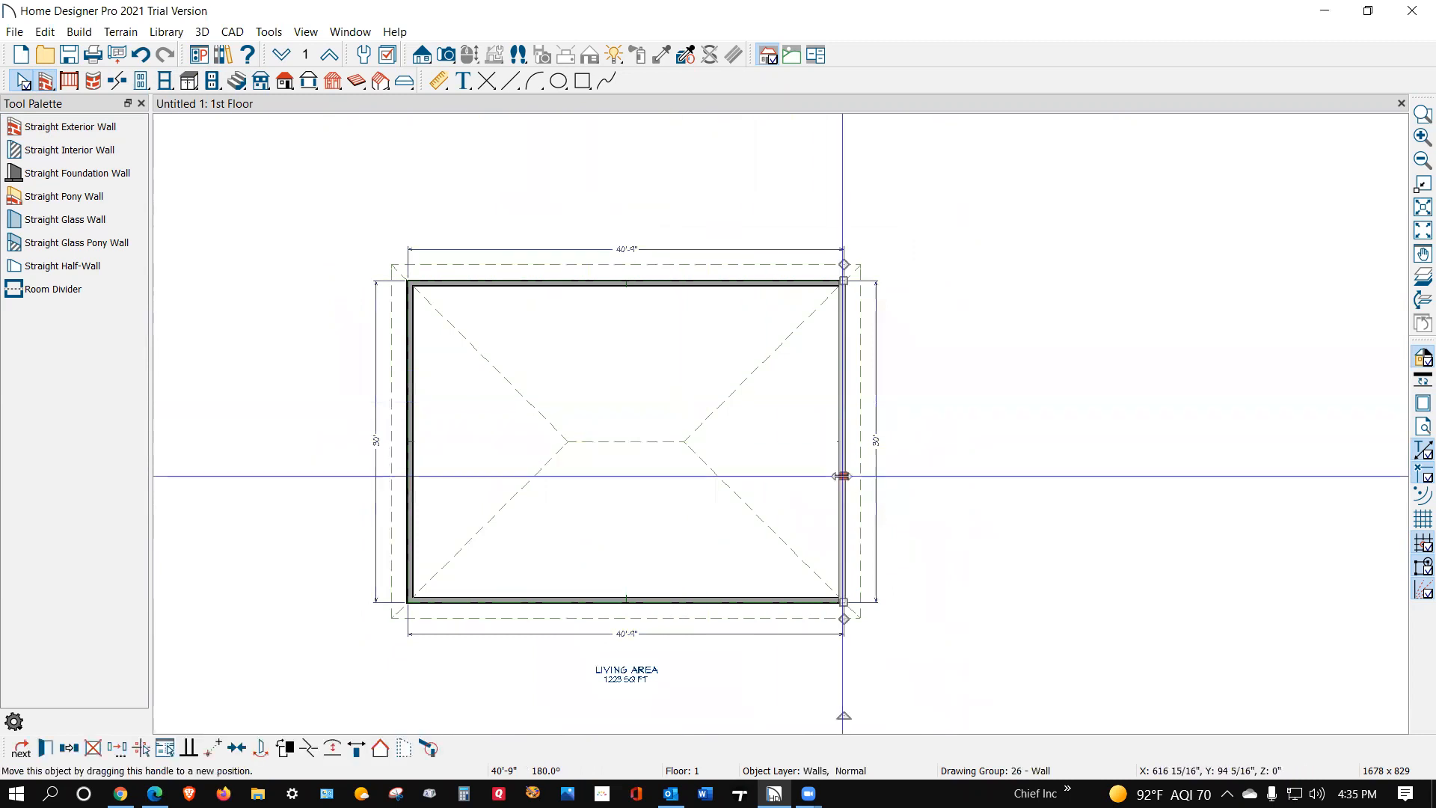
{"action": "scroll", "coordinate": [666, 449], "scroll_direction": "down", "scroll_amount": 1}
{"action": "left_click", "coordinate": [651, 577]}
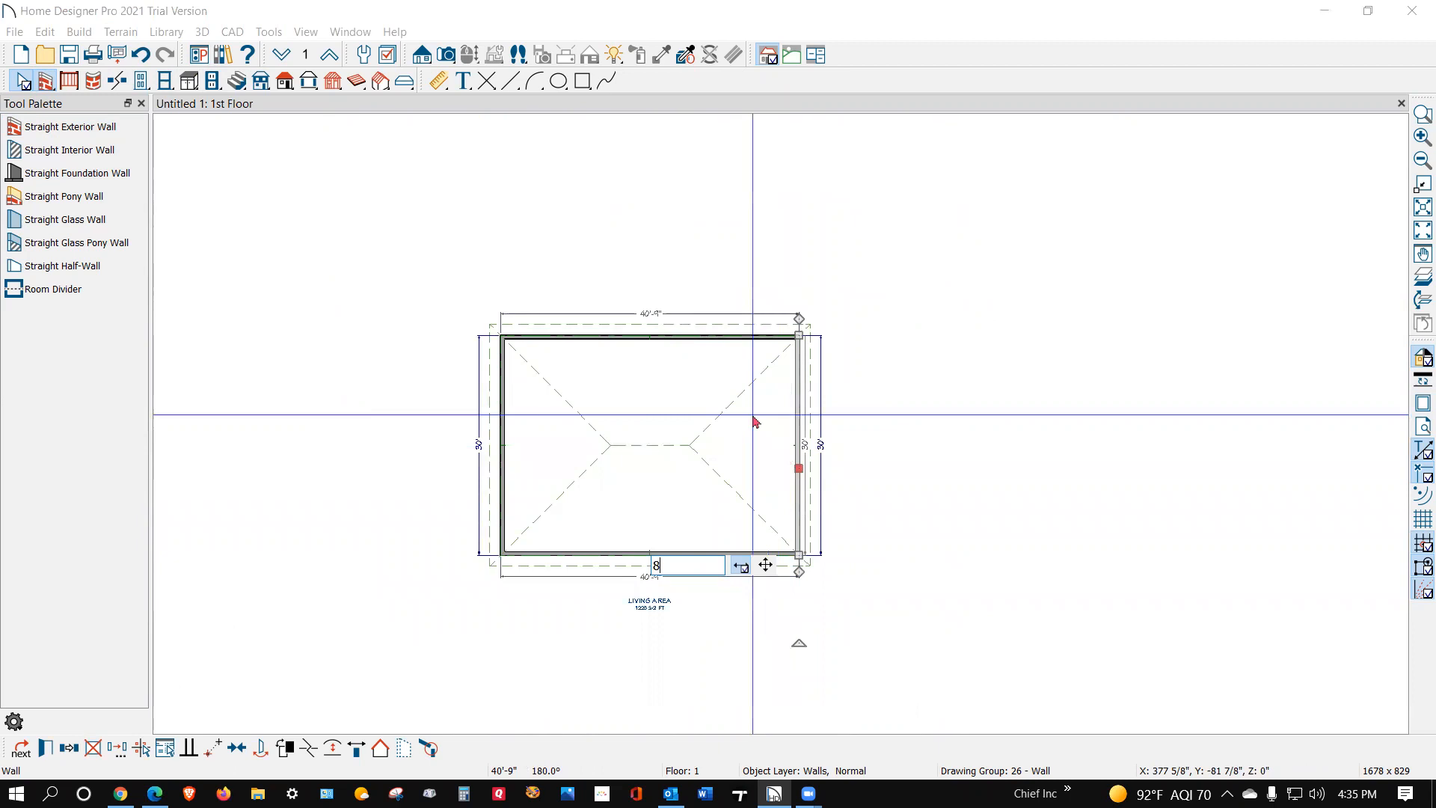
{"action": "key", "text": "Return"}
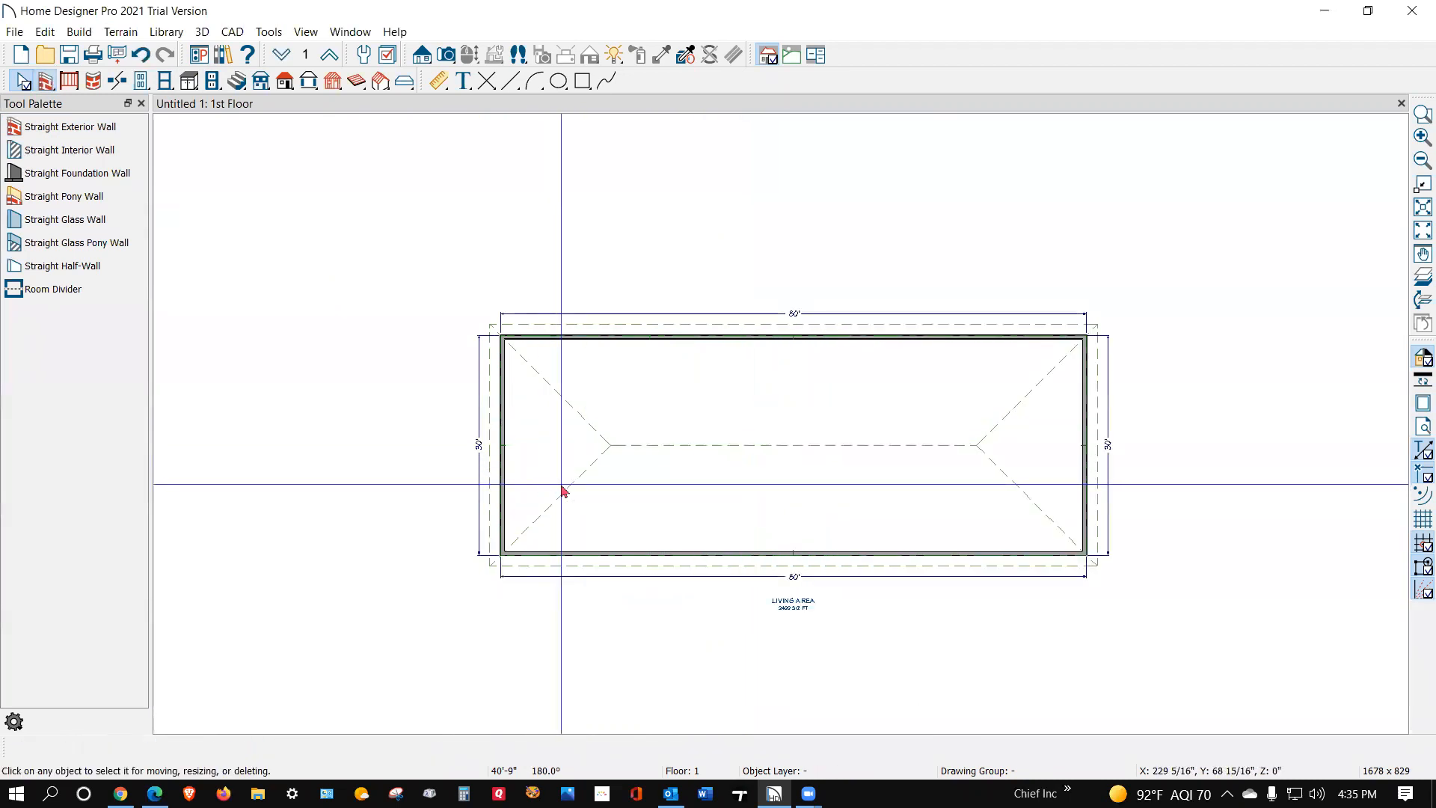
Step: Draw a straight interior wall about 30' long across the middle of the plan, splitting it into two rooms
{"action": "scroll", "coordinate": [436, 120], "scroll_direction": "up", "scroll_amount": 1}
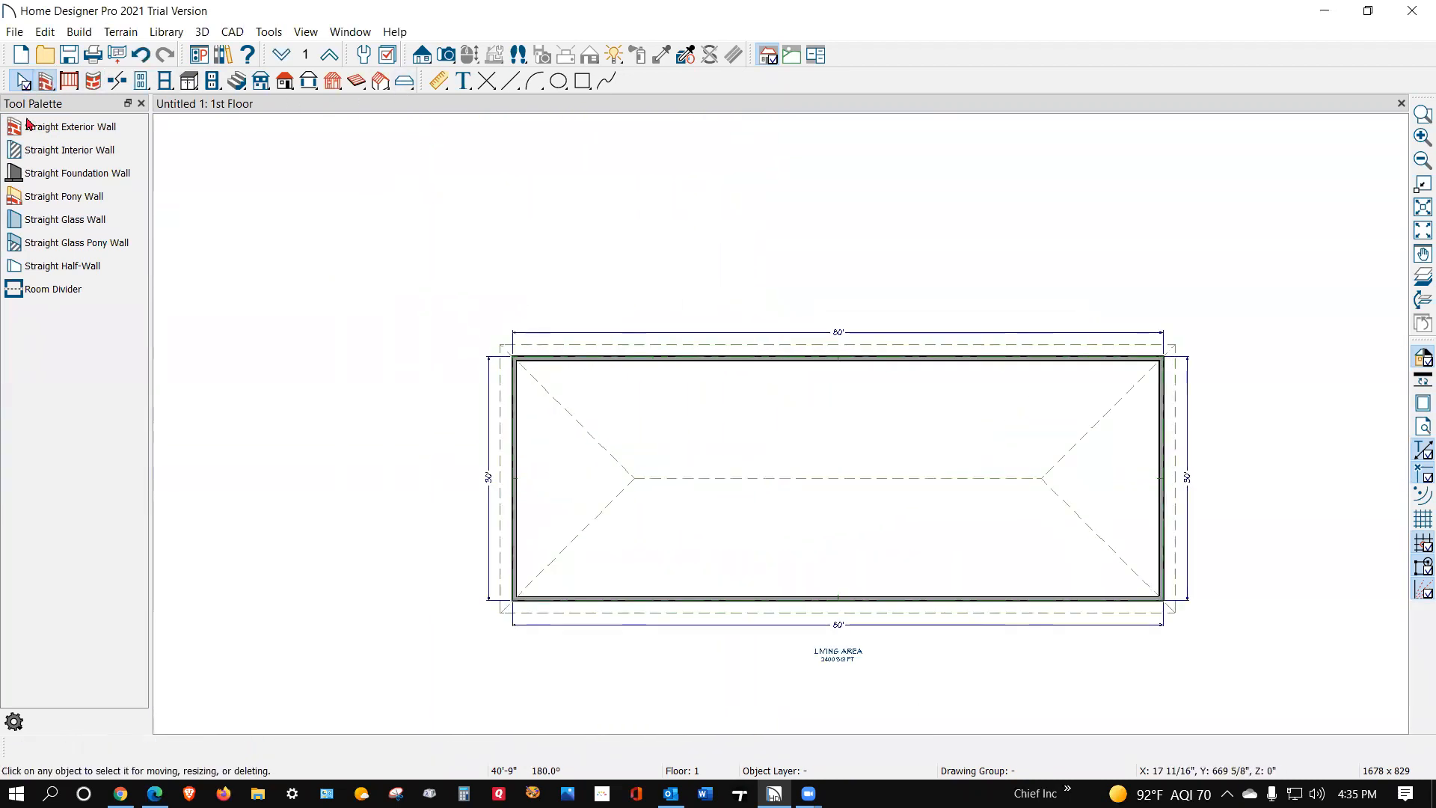
{"action": "left_click", "coordinate": [18, 151]}
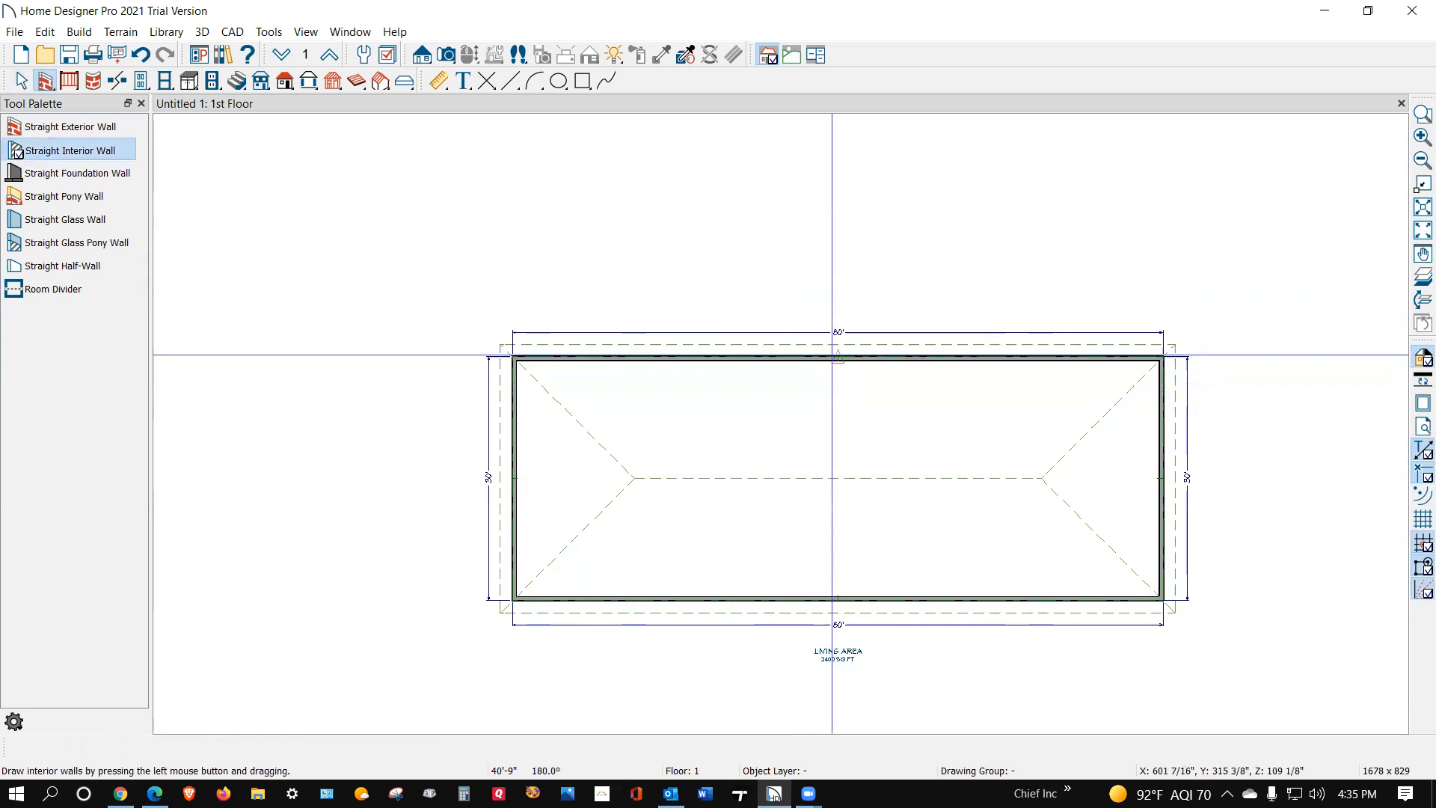
{"action": "left_click_drag", "start_coordinate": [838, 359], "coordinate": [838, 598]}
{"action": "key", "text": "space"}
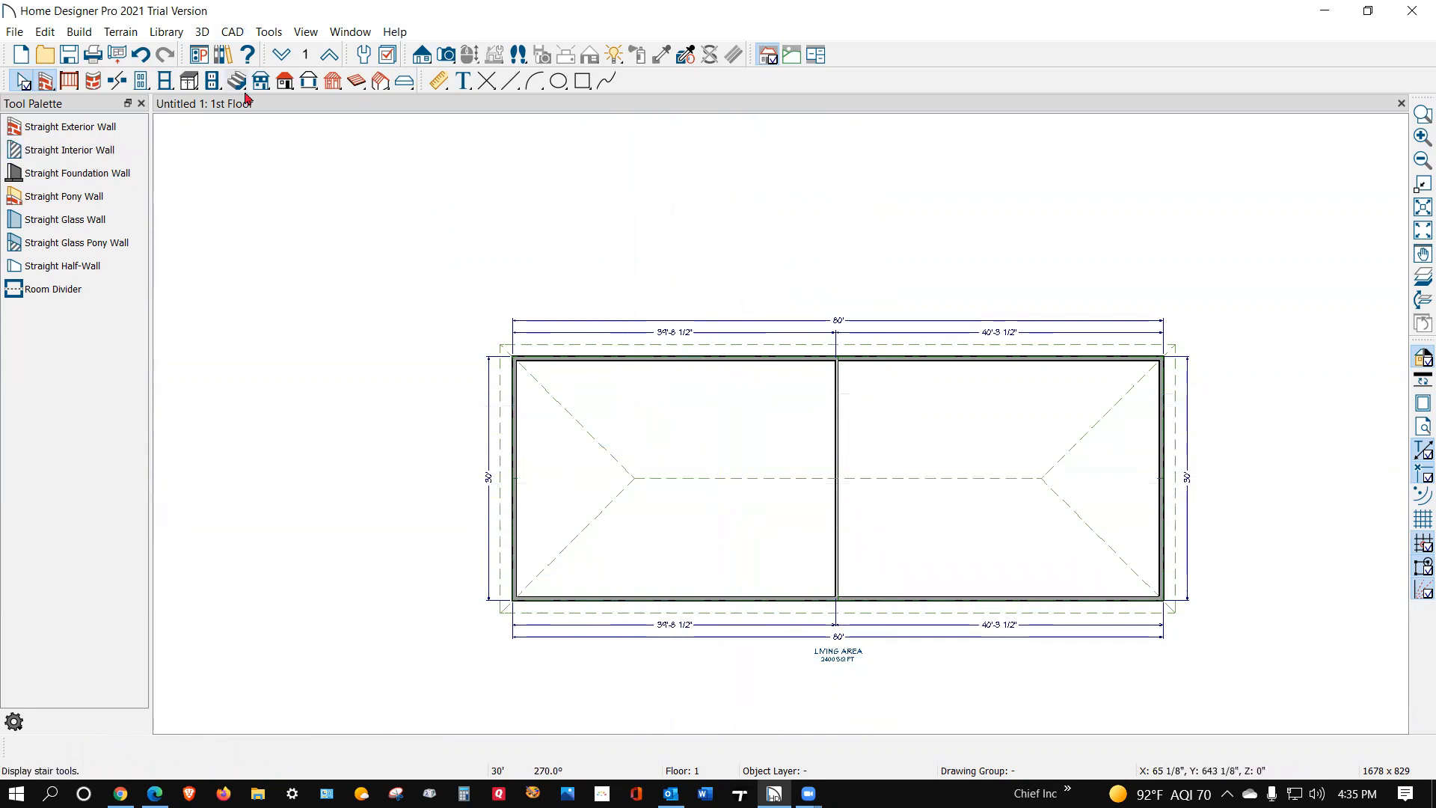
Step: Check the Build Roof settings without changing them, and examine the house photo in the Users of Chief Architect Facebook post in Chrome
{"action": "double_click", "coordinate": [285, 81]}
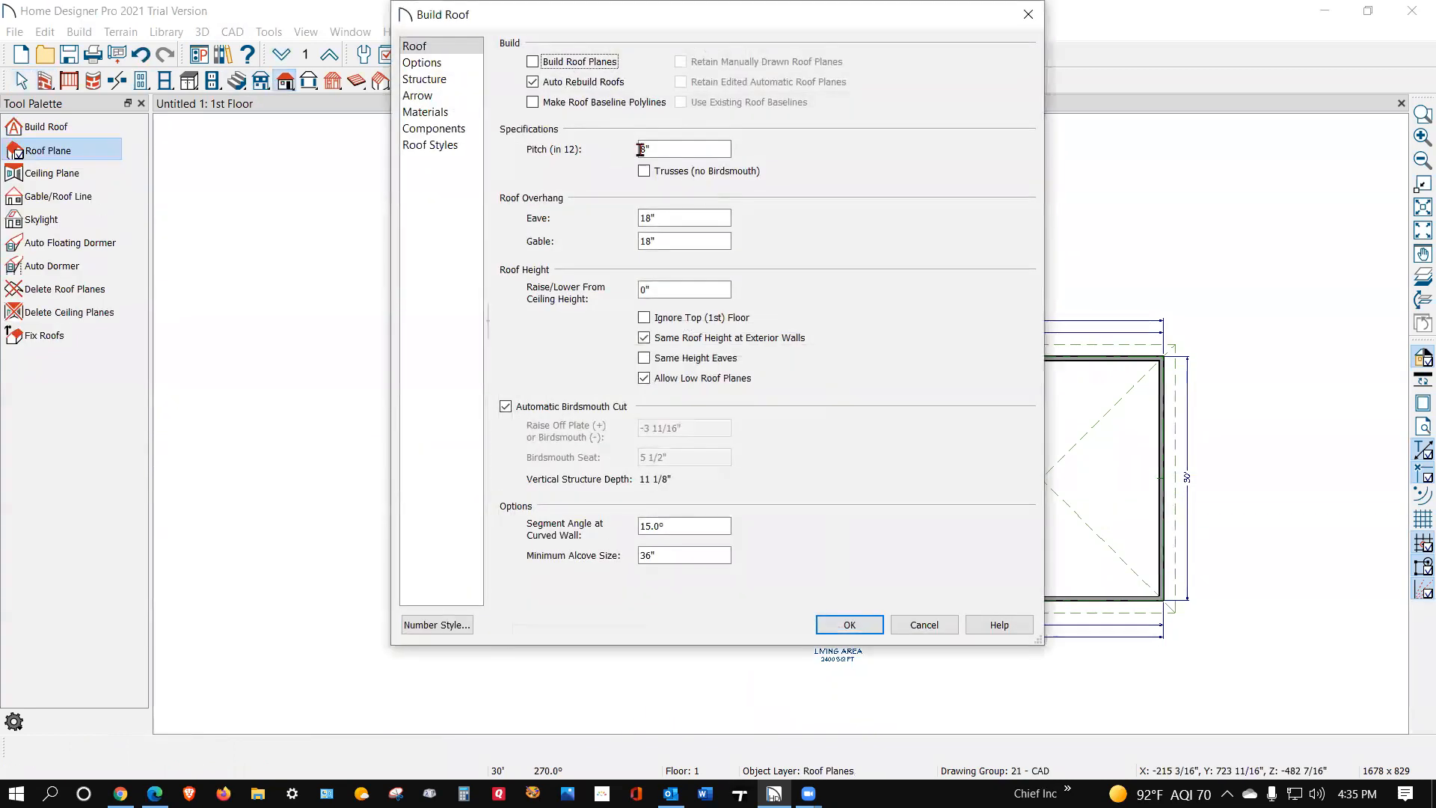
{"action": "left_click", "coordinate": [1027, 16]}
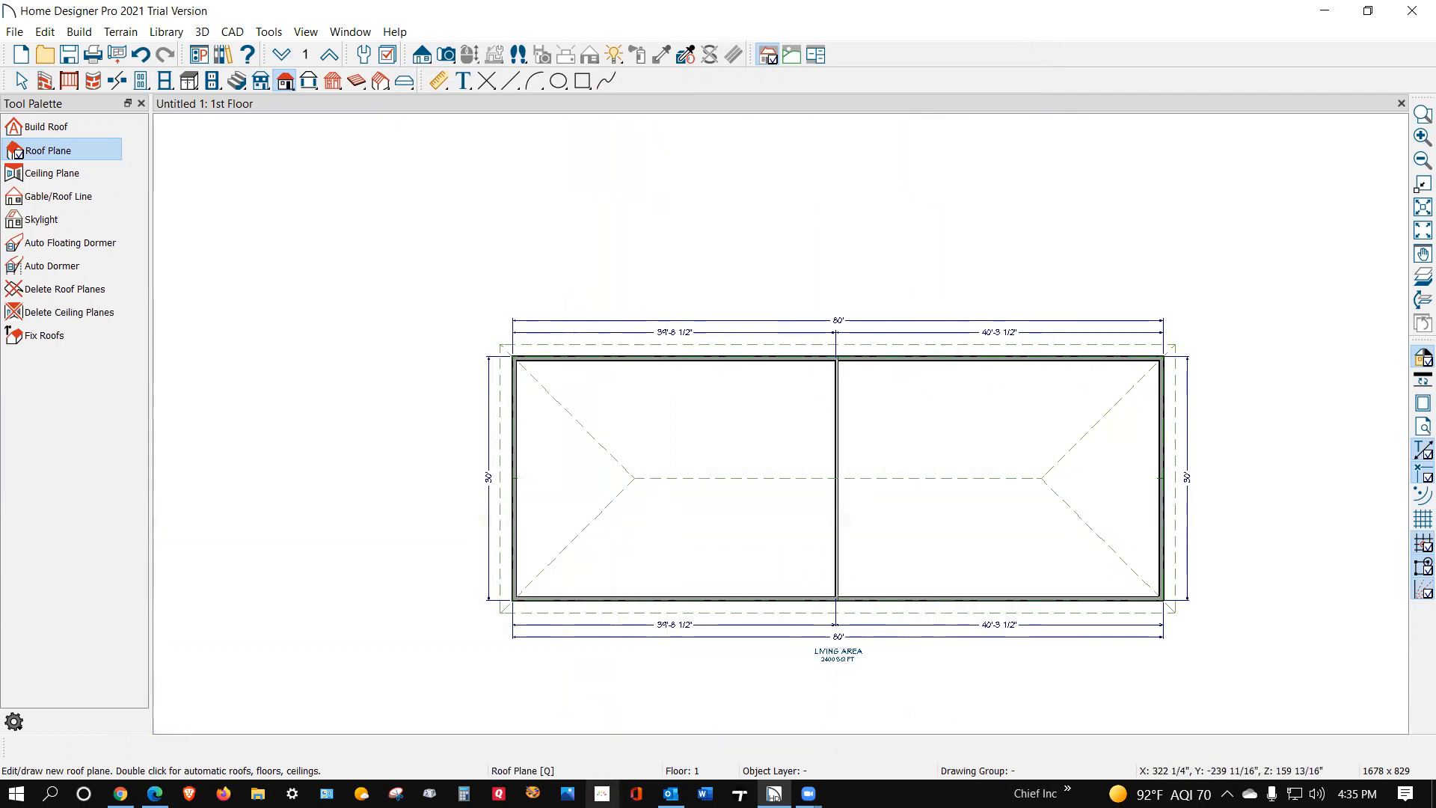
{"action": "left_click", "coordinate": [120, 791]}
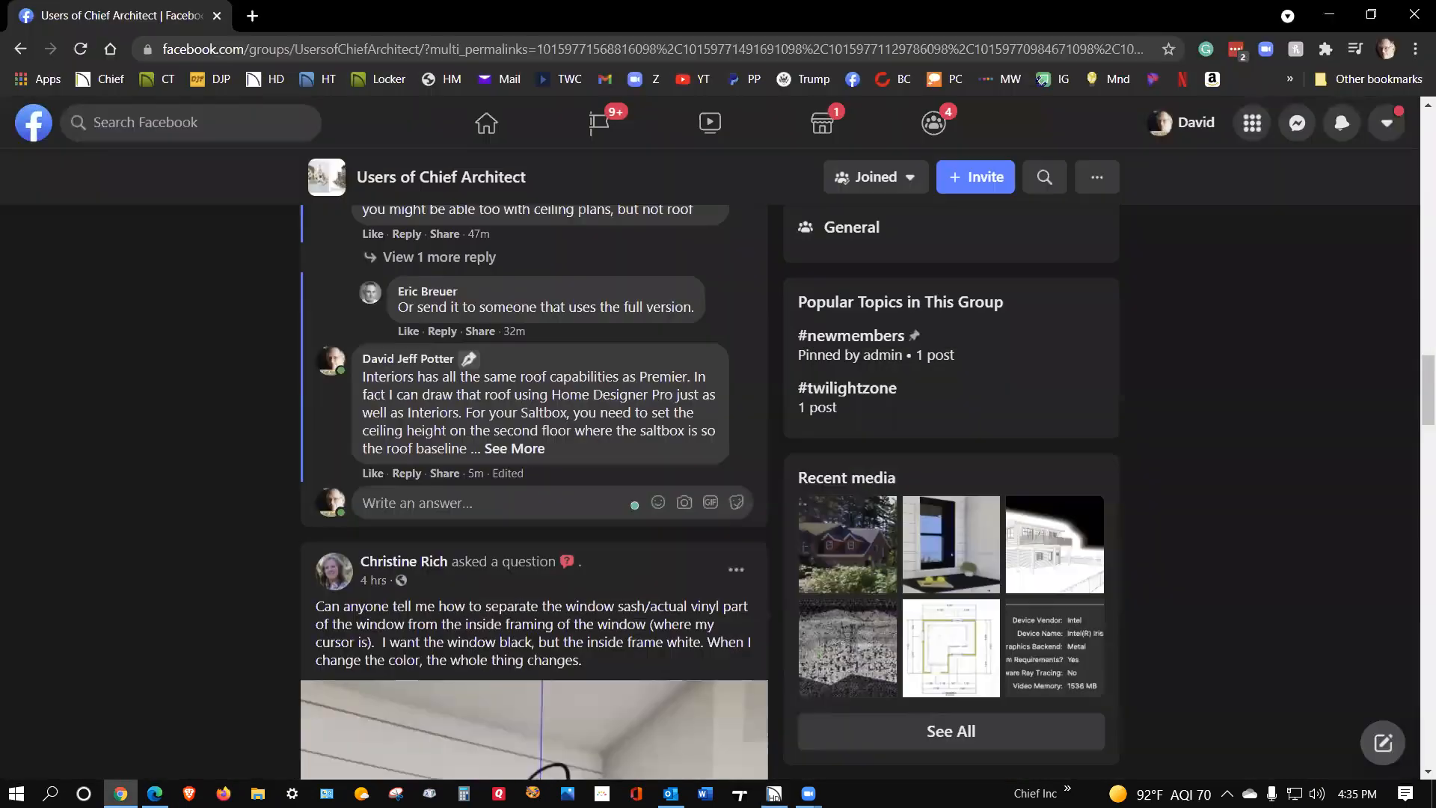
{"action": "scroll", "coordinate": [397, 429], "scroll_direction": "up", "scroll_amount": 10}
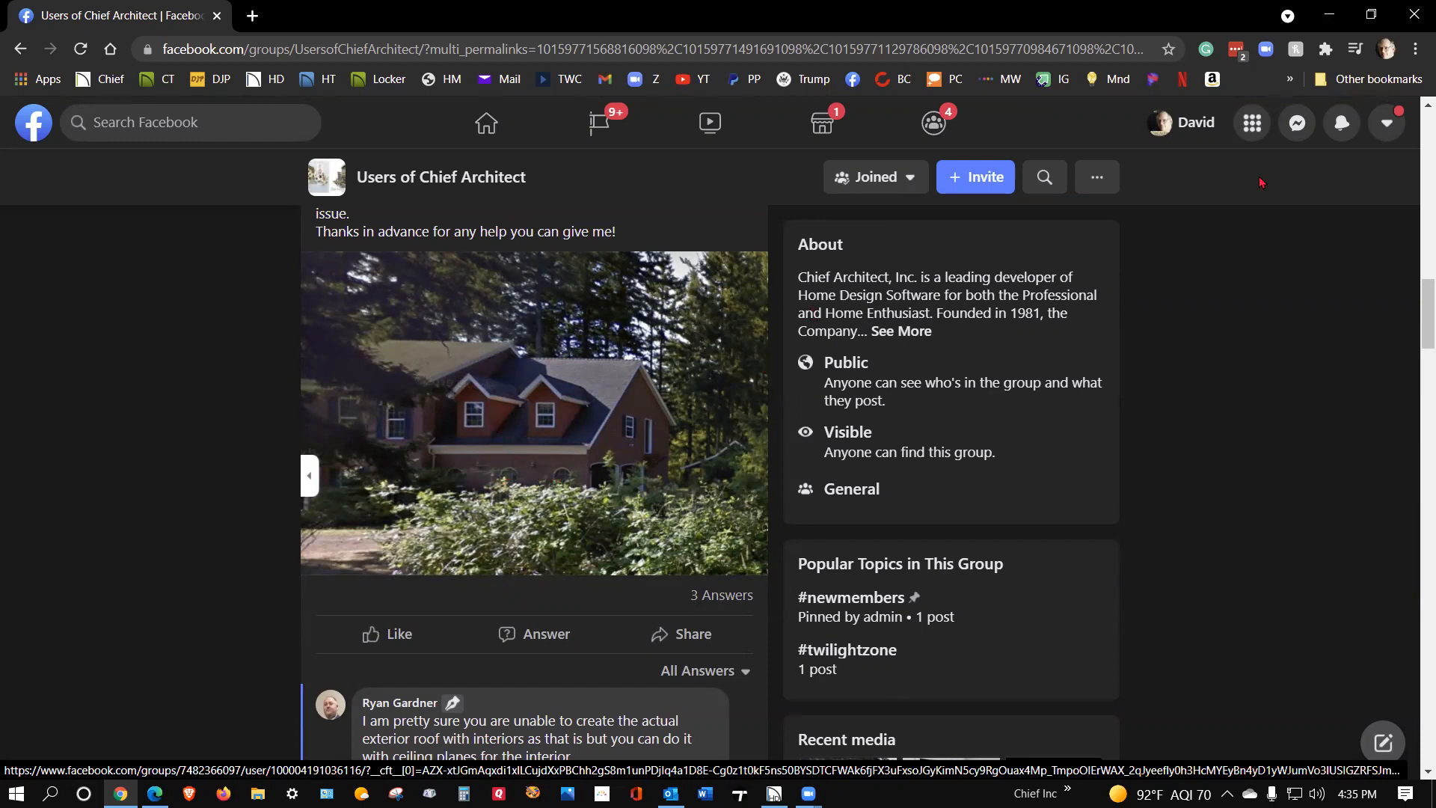
{"action": "left_click", "coordinate": [1329, 13]}
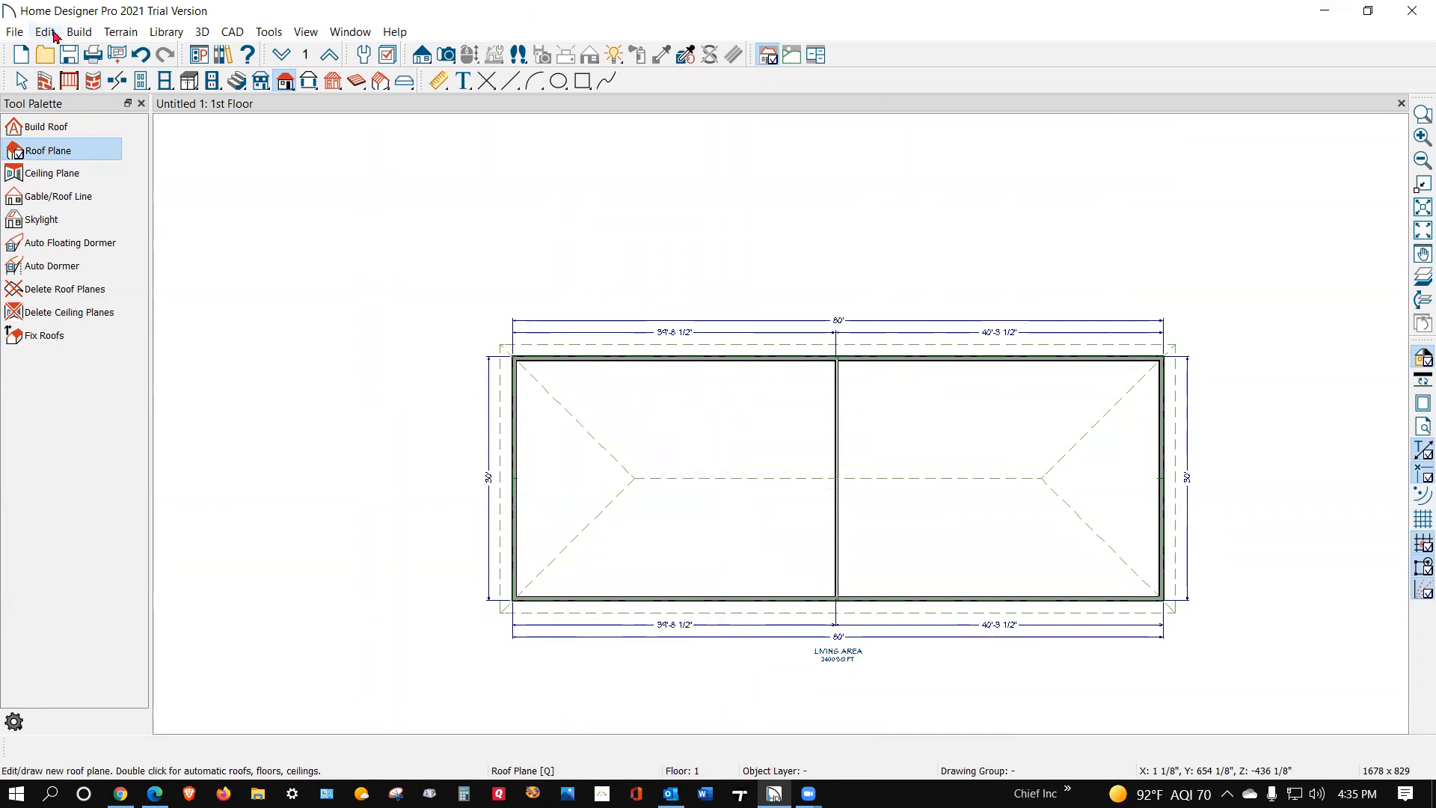
Step: Build a new second floor as a blank plan and accept the 2nd Floor Defaults
{"action": "left_click", "coordinate": [88, 36]}
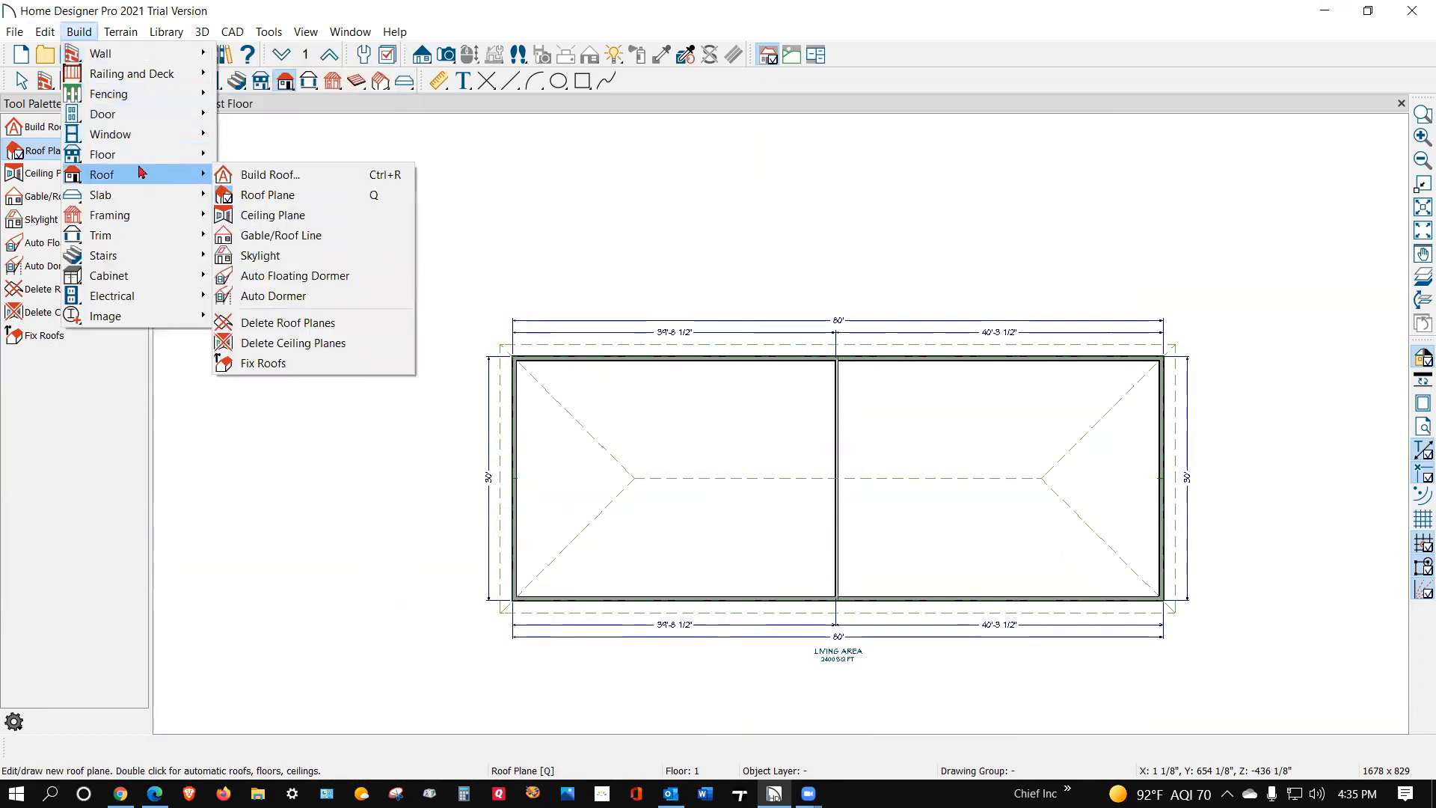
{"action": "mouse_move", "coordinate": [138, 162]}
{"action": "left_click", "coordinate": [263, 159]}
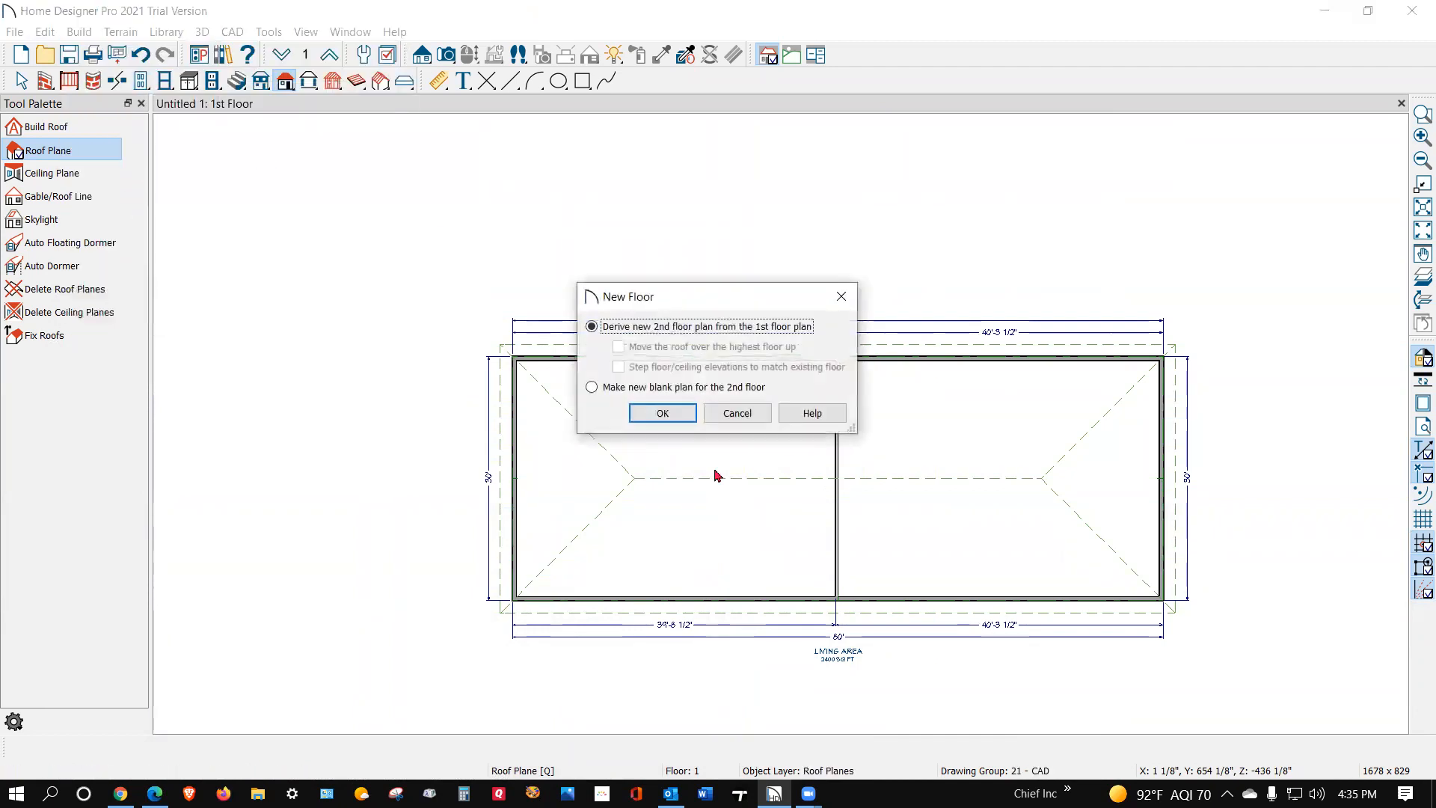
{"action": "left_click", "coordinate": [641, 415]}
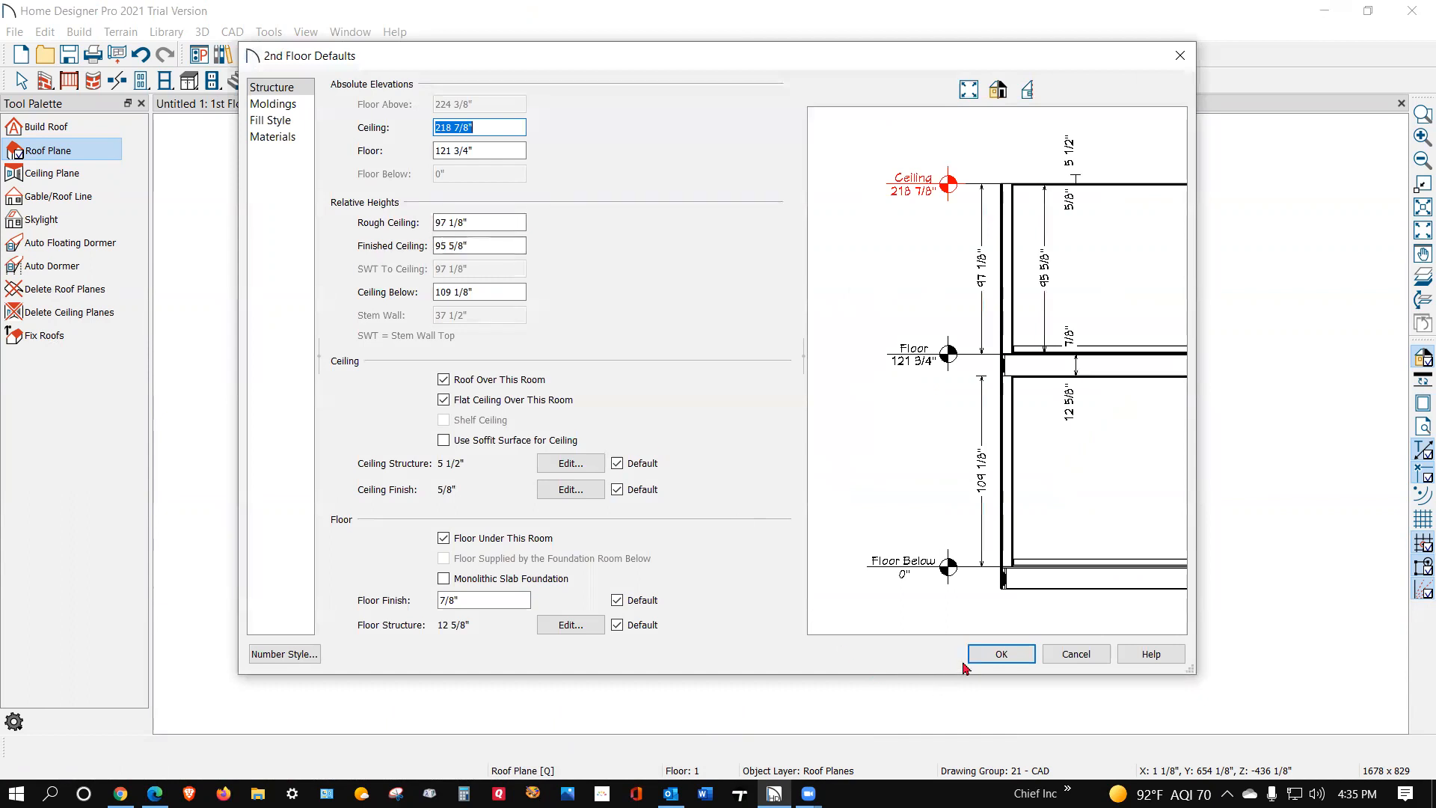
{"action": "left_click", "coordinate": [1002, 654]}
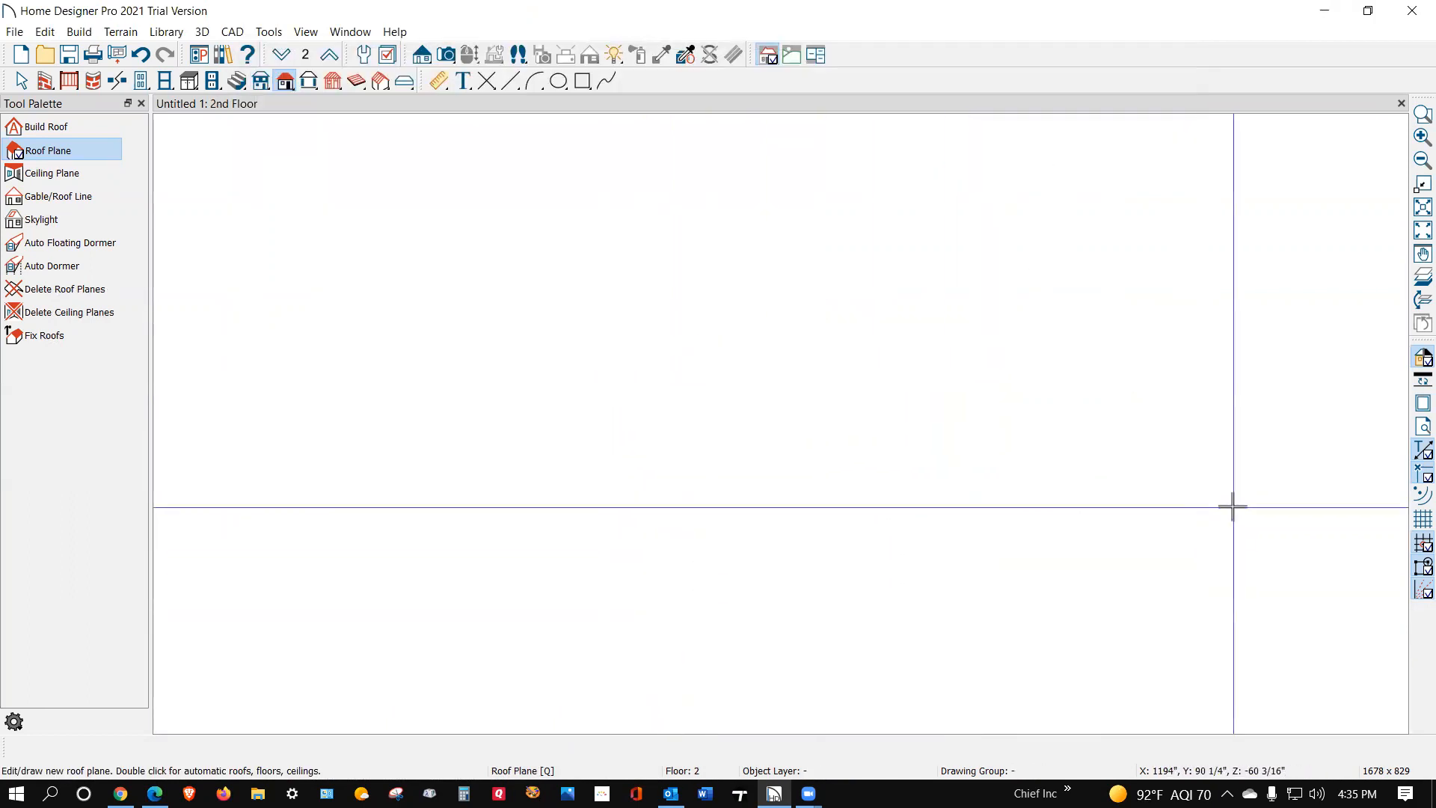
Step: Show the first floor as a reference and draw second-floor exterior walls enclosing the room on the plan's left half
{"action": "left_click", "coordinate": [1424, 277]}
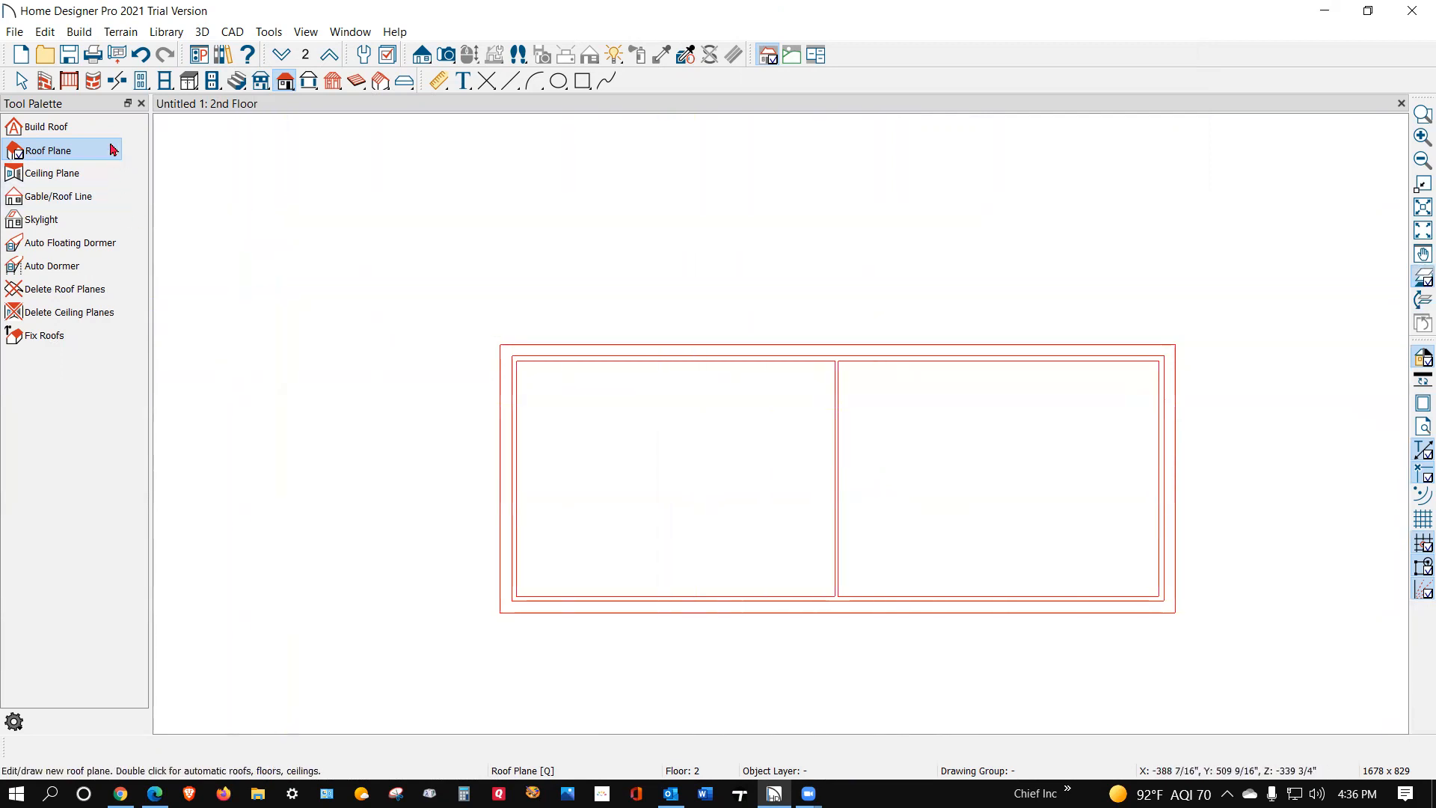
{"action": "left_click", "coordinate": [41, 82]}
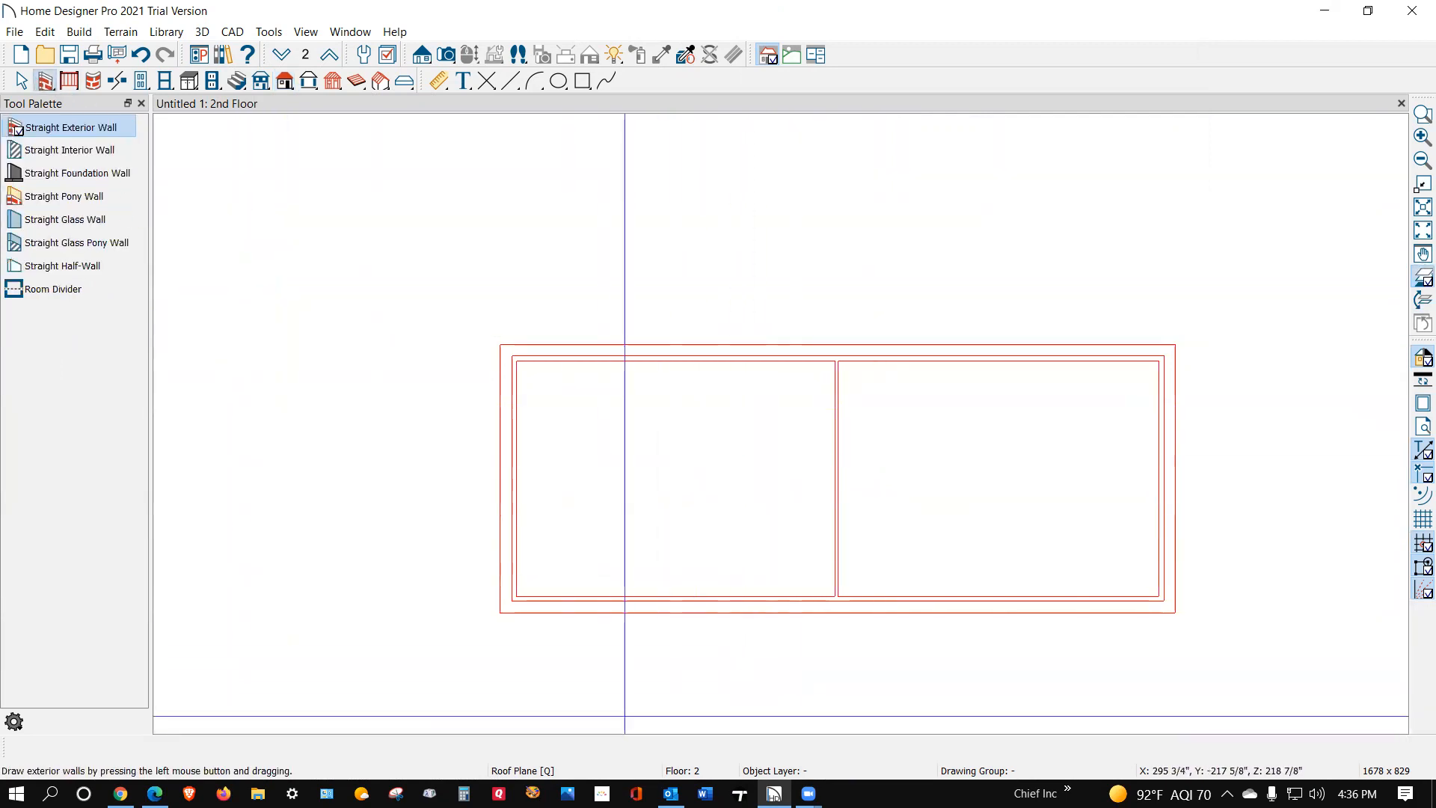
{"action": "left_click_drag", "start_coordinate": [513, 595], "coordinate": [508, 358]}
{"action": "left_click_drag", "start_coordinate": [513, 596], "coordinate": [513, 359]}
Step: Align the second floor's outer exterior walls with the first-floor walls directly below them
{"action": "left_click", "coordinate": [555, 358]}
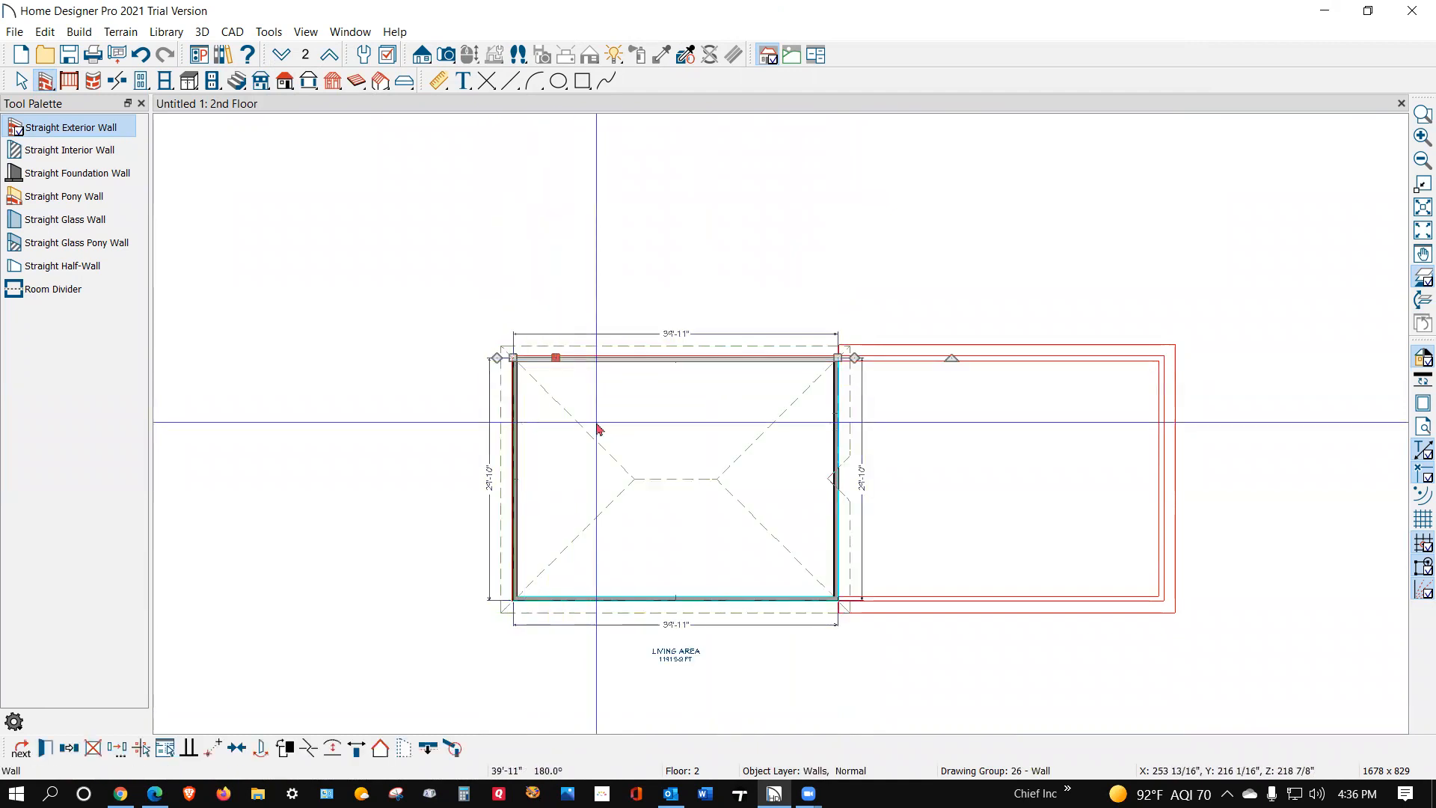
{"action": "left_click", "coordinate": [427, 751]}
{"action": "left_click", "coordinate": [513, 500]}
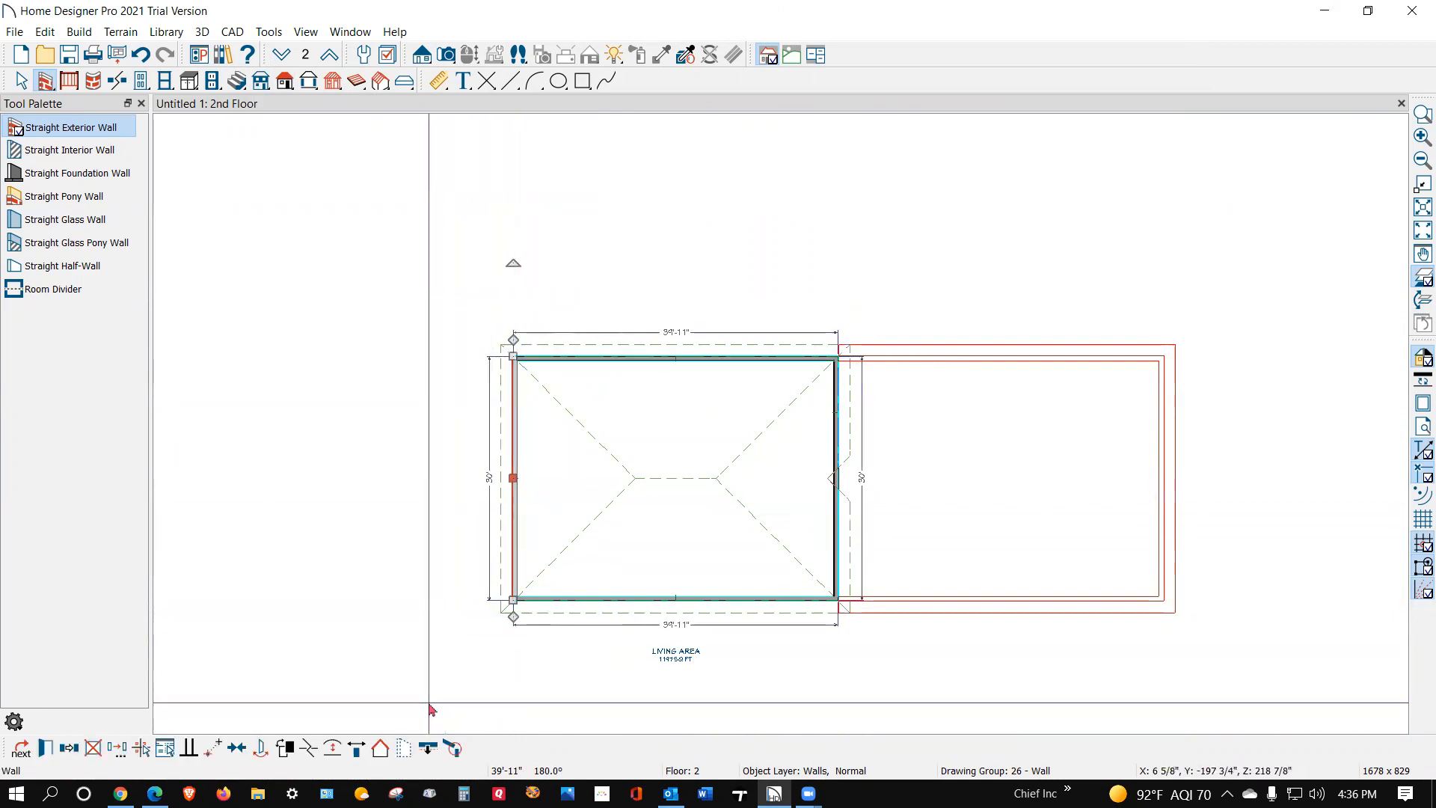
{"action": "left_click", "coordinate": [427, 748]}
{"action": "left_click", "coordinate": [598, 601]}
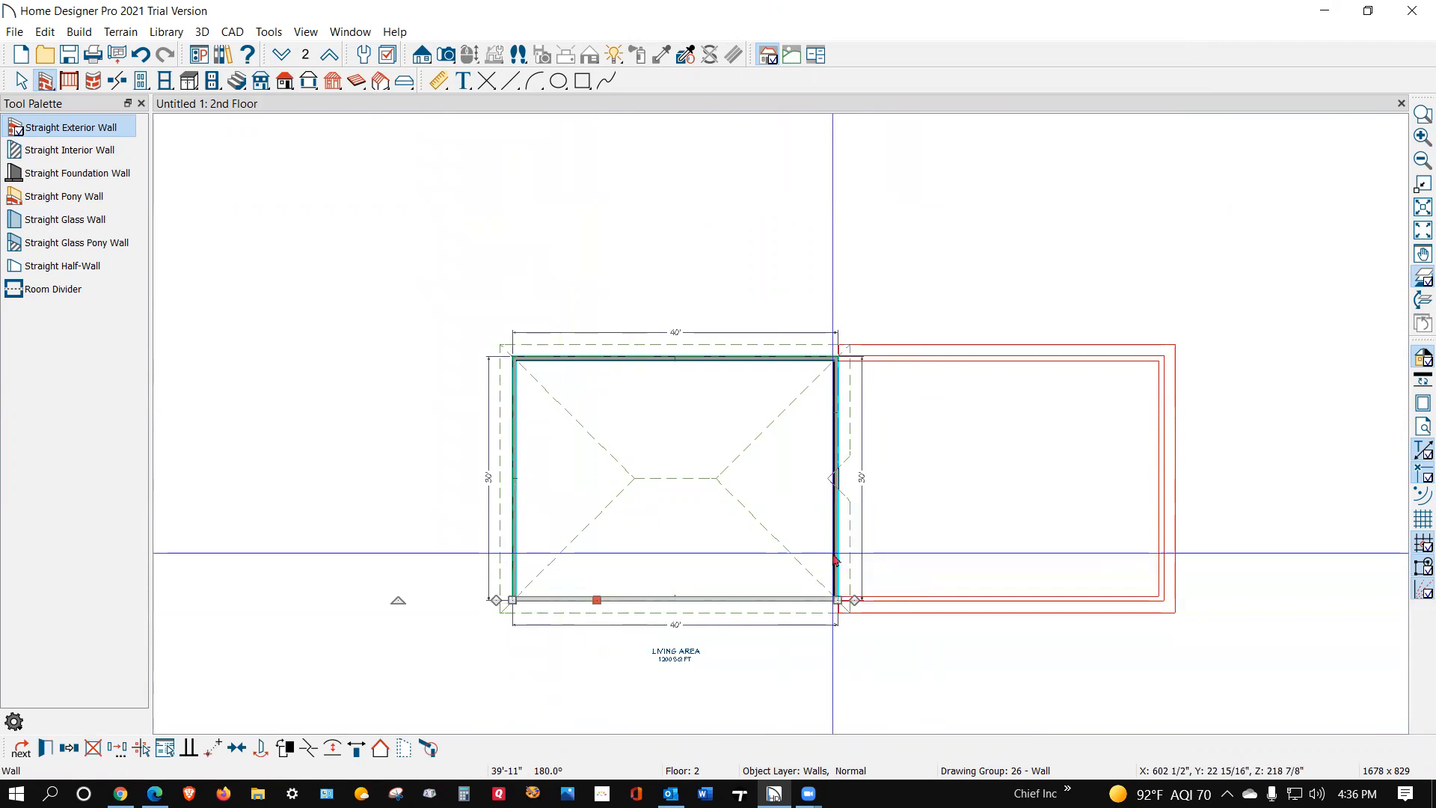
{"action": "key", "text": "space"}
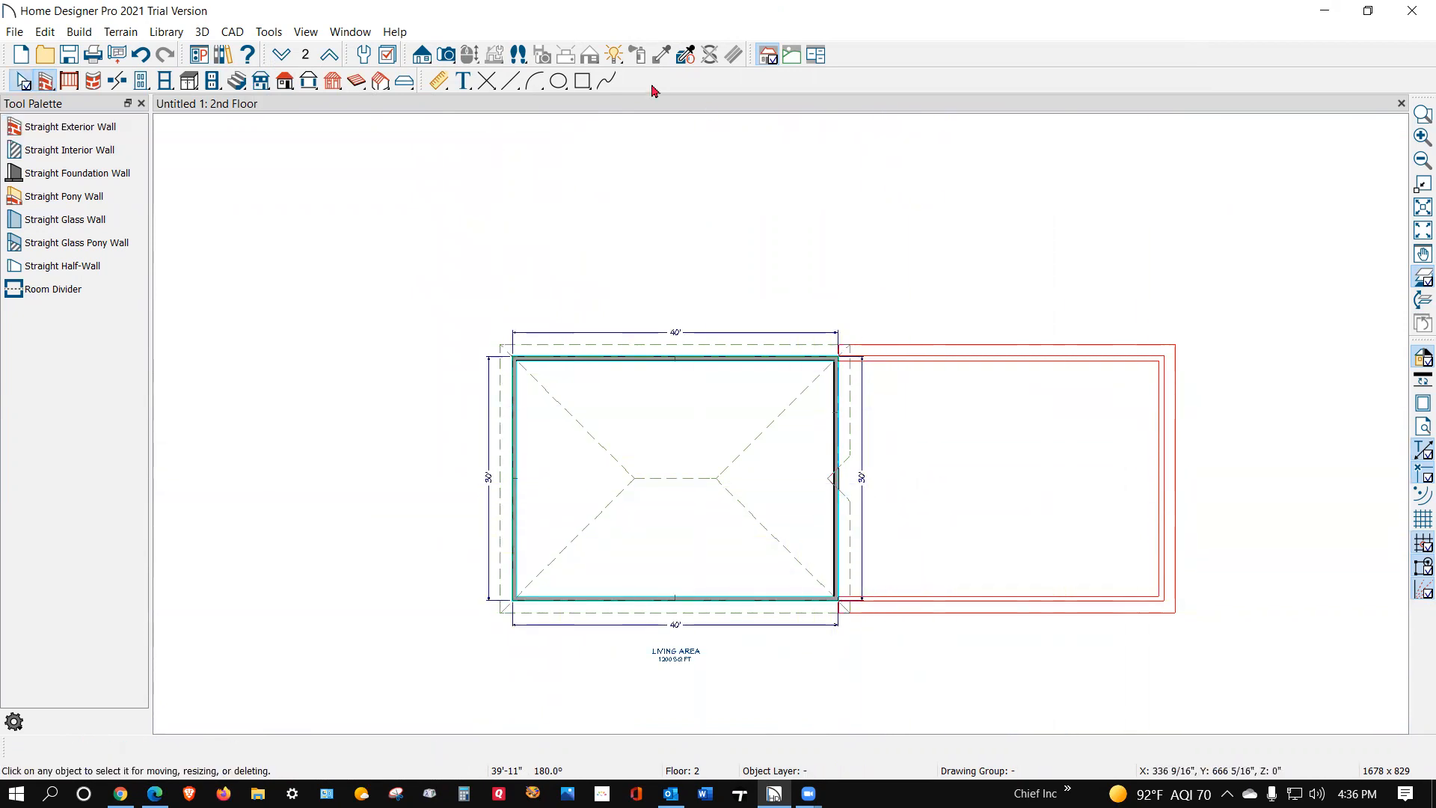
Step: Create a Perspective Full Overview of the house and tile it beside the second-floor plan
{"action": "left_click", "coordinate": [446, 55]}
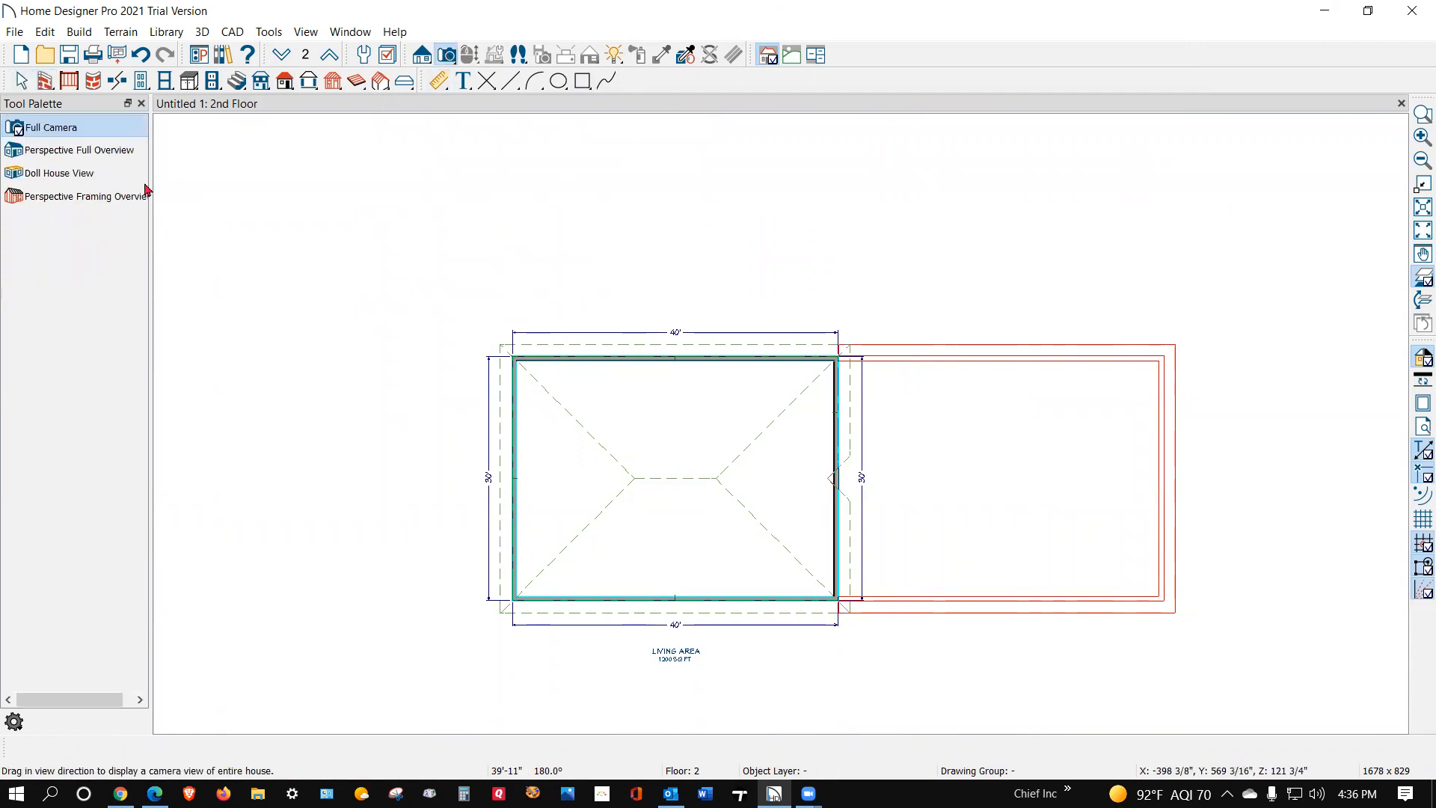
{"action": "left_click", "coordinate": [57, 152]}
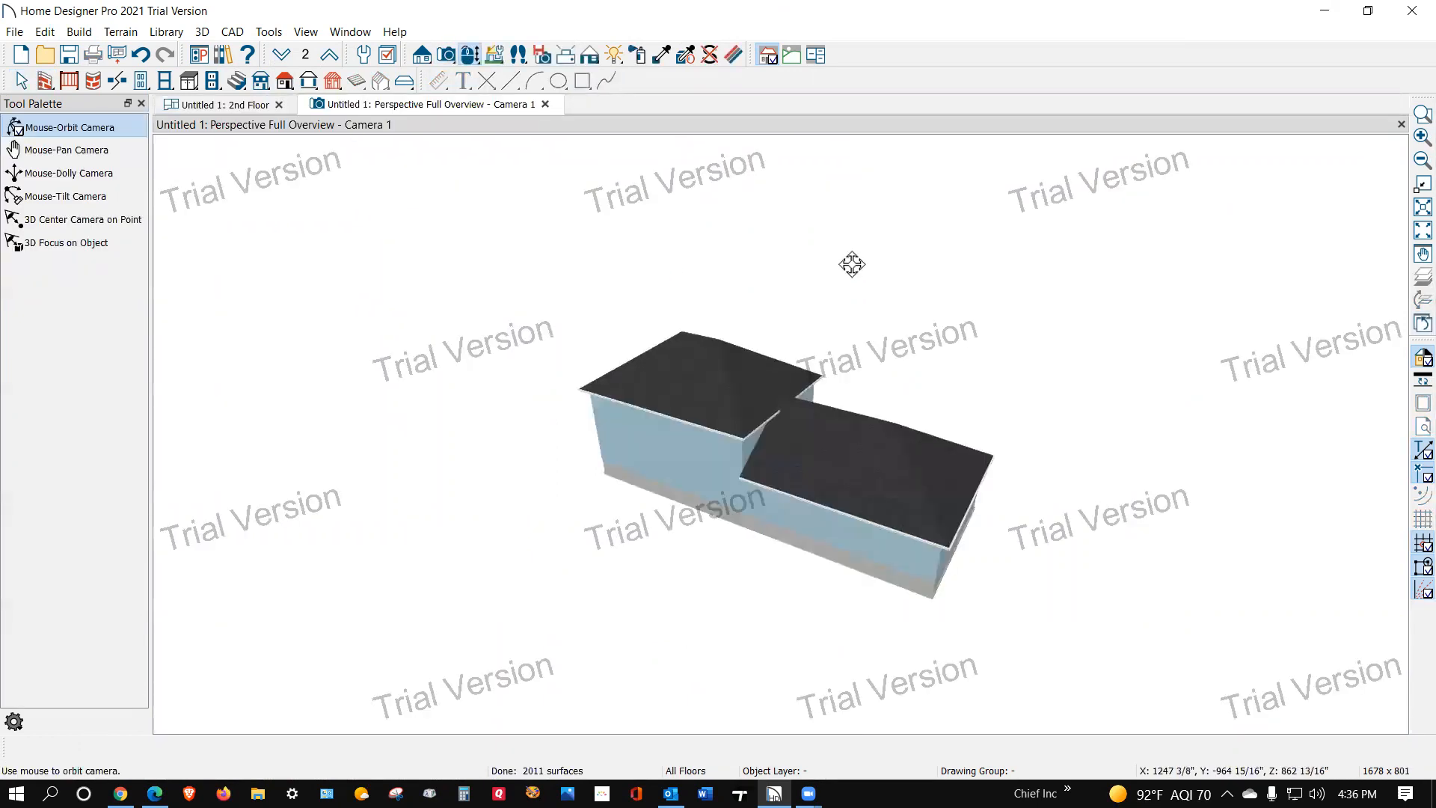
{"action": "key", "text": "shift+t"}
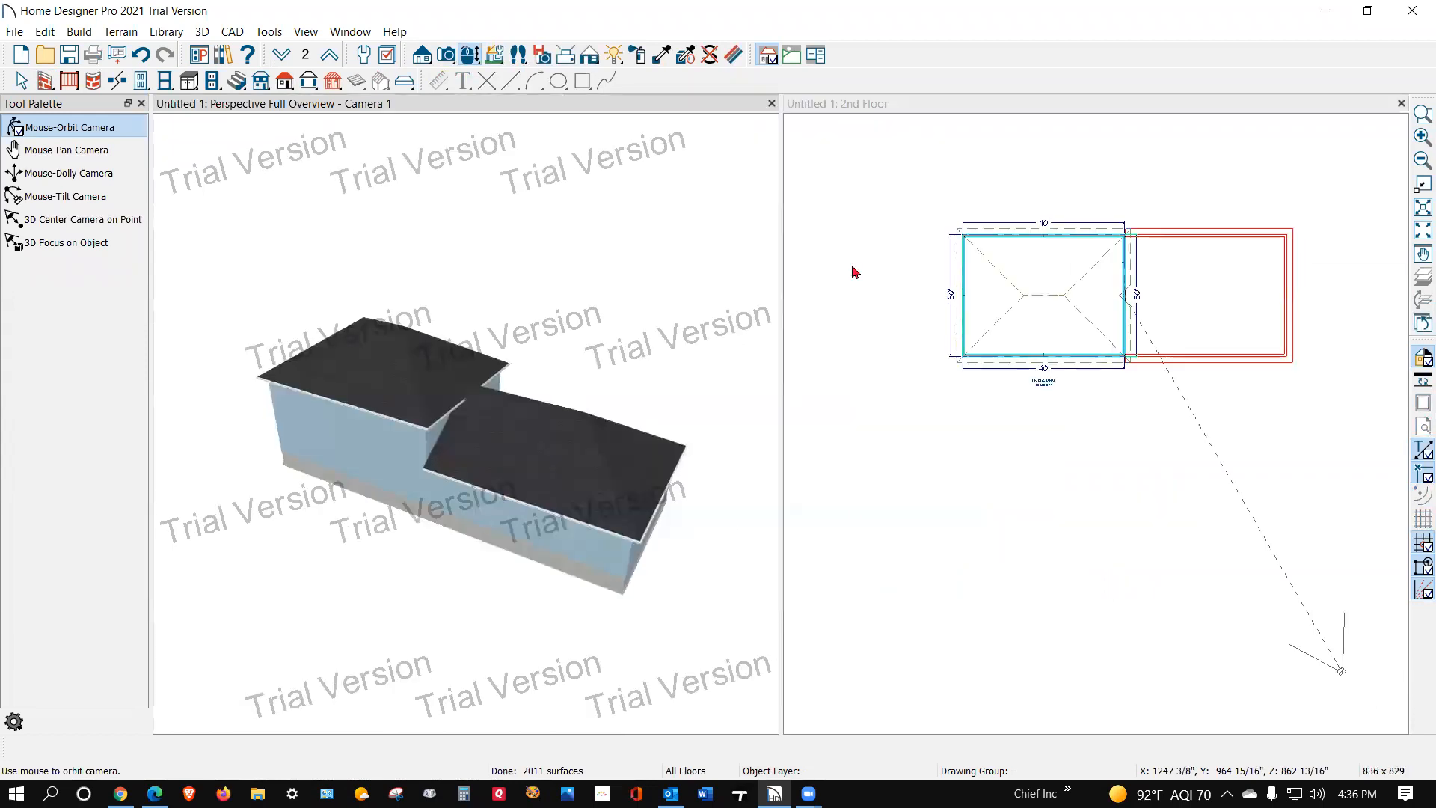
{"action": "left_click_drag", "start_coordinate": [593, 449], "coordinate": [590, 475]}
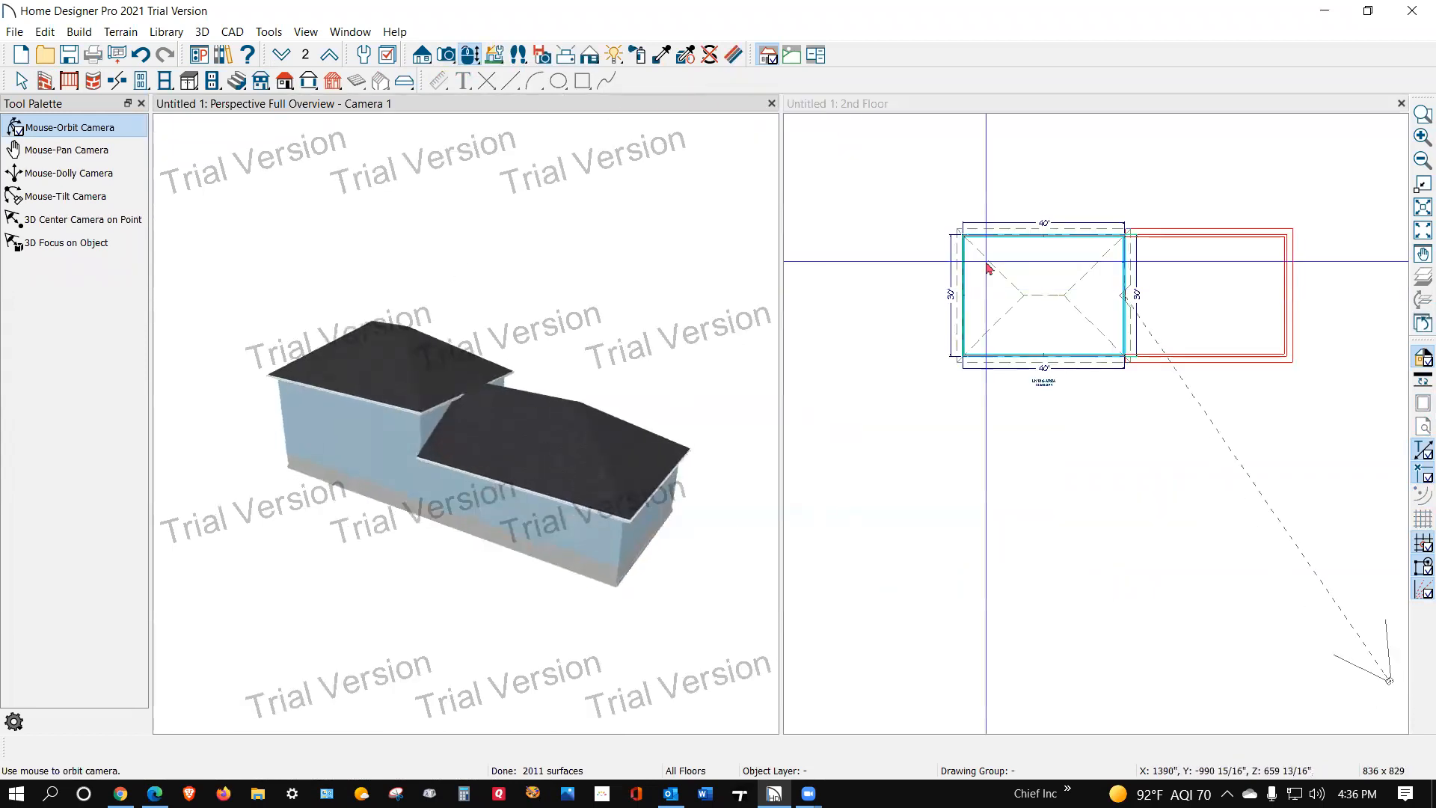
Step: Turn off color in the overview and switch its rendering technique to Vector View
{"action": "left_click", "coordinate": [1417, 359]}
{"action": "left_click", "coordinate": [420, 57]}
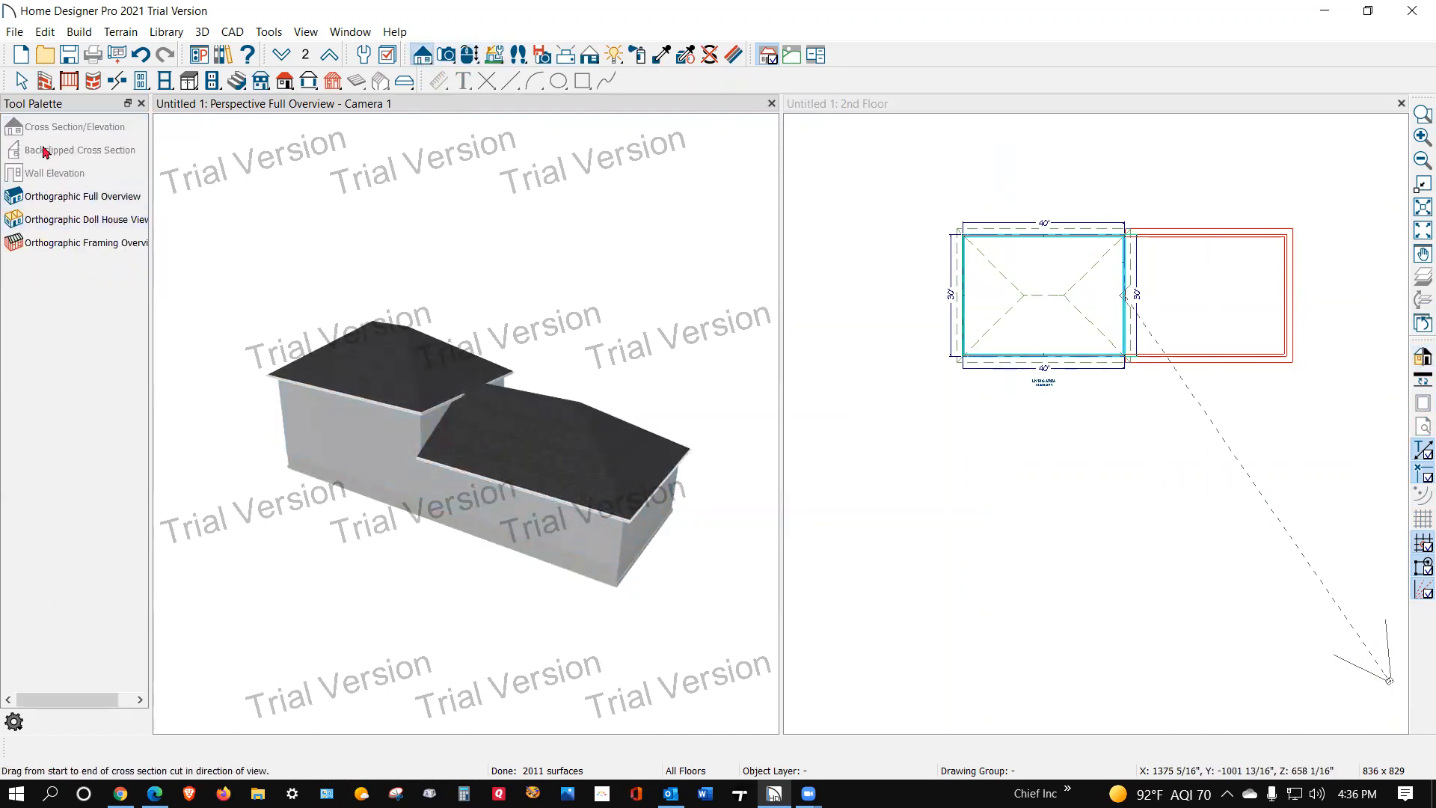
{"action": "left_click", "coordinate": [591, 58]}
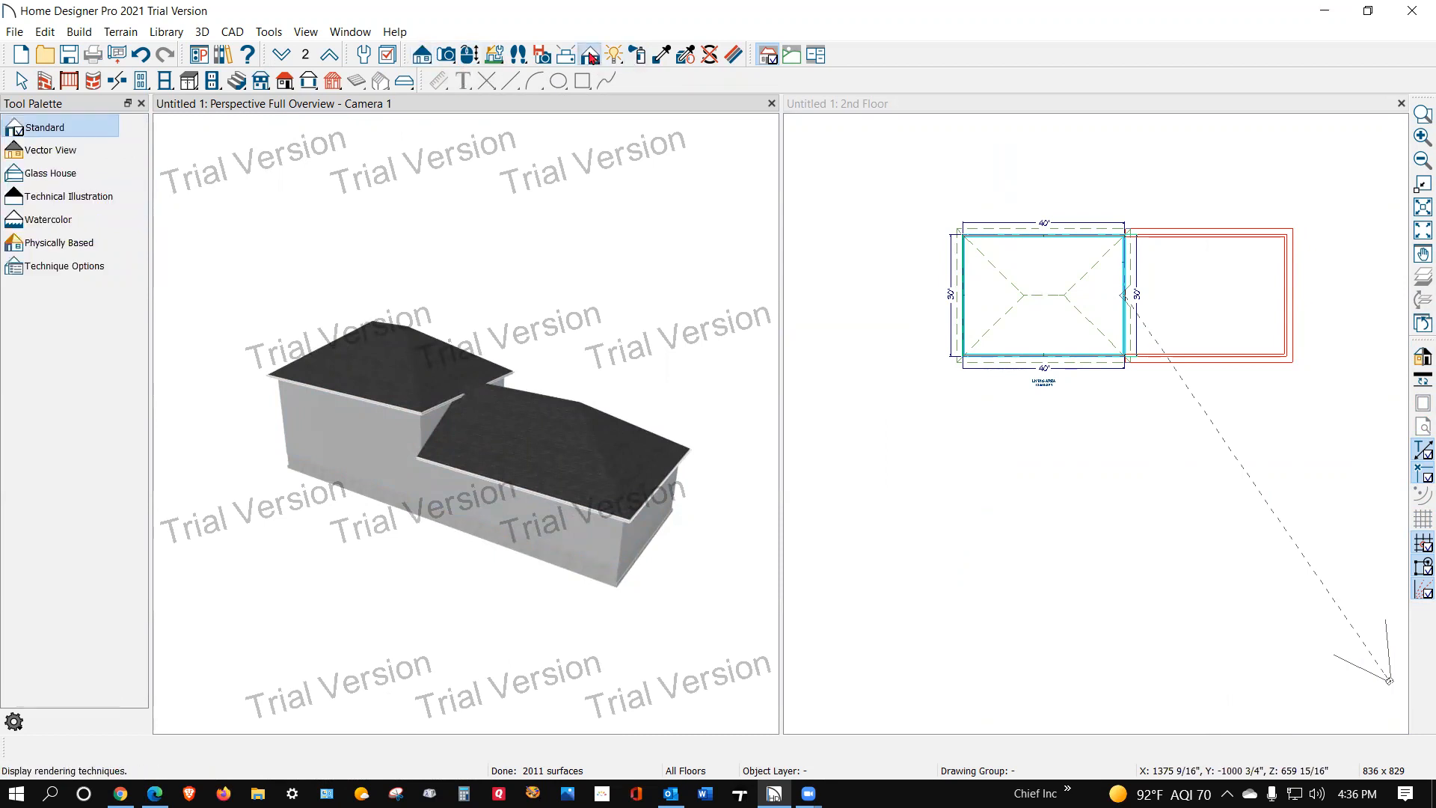
{"action": "left_click", "coordinate": [51, 151]}
{"action": "left_click_drag", "start_coordinate": [482, 461], "coordinate": [378, 381]}
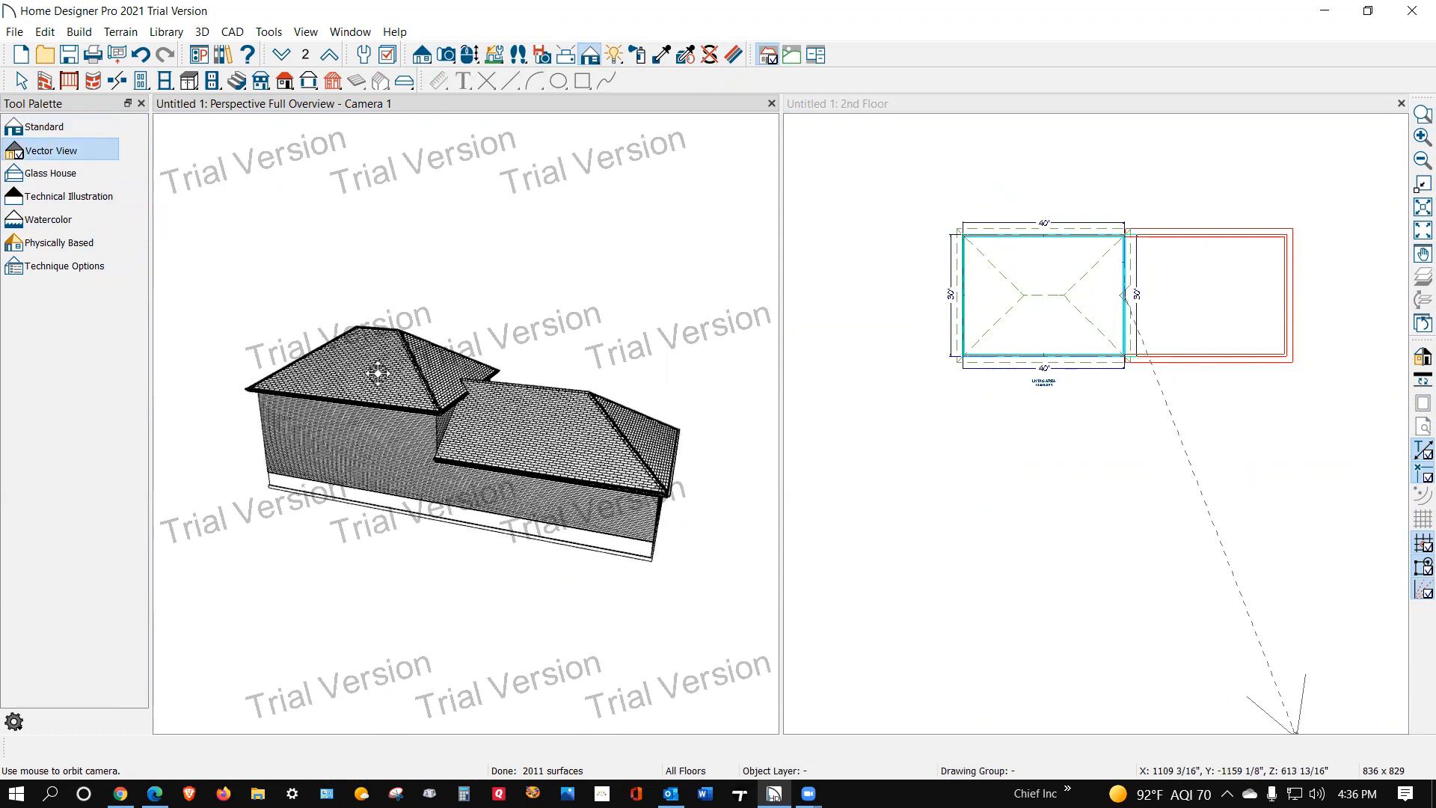
Step: Set the second floor's two opposite side walls to Full Gable Wall
{"action": "scroll", "coordinate": [1147, 253], "scroll_direction": "up", "scroll_amount": 3}
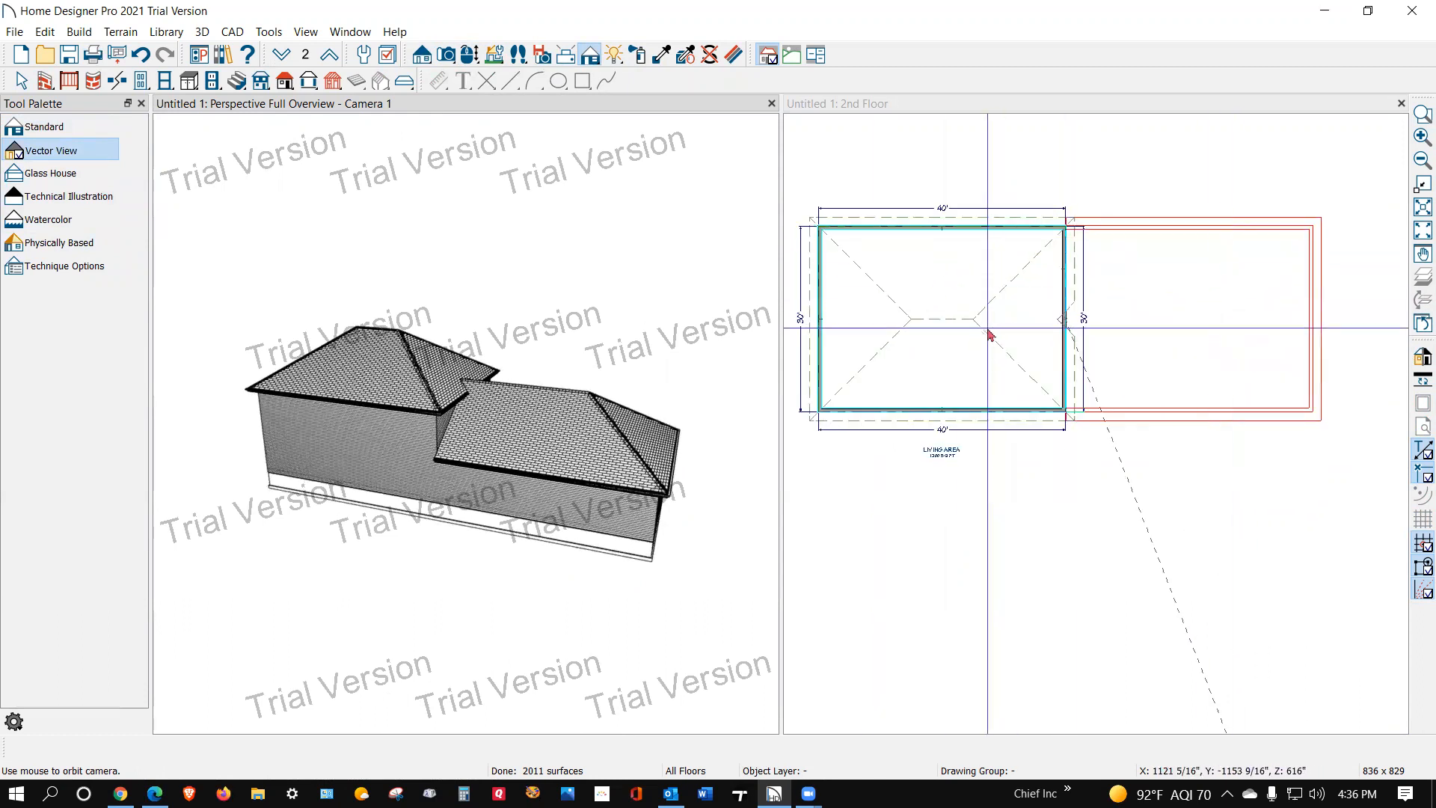
{"action": "left_click", "coordinate": [833, 337]}
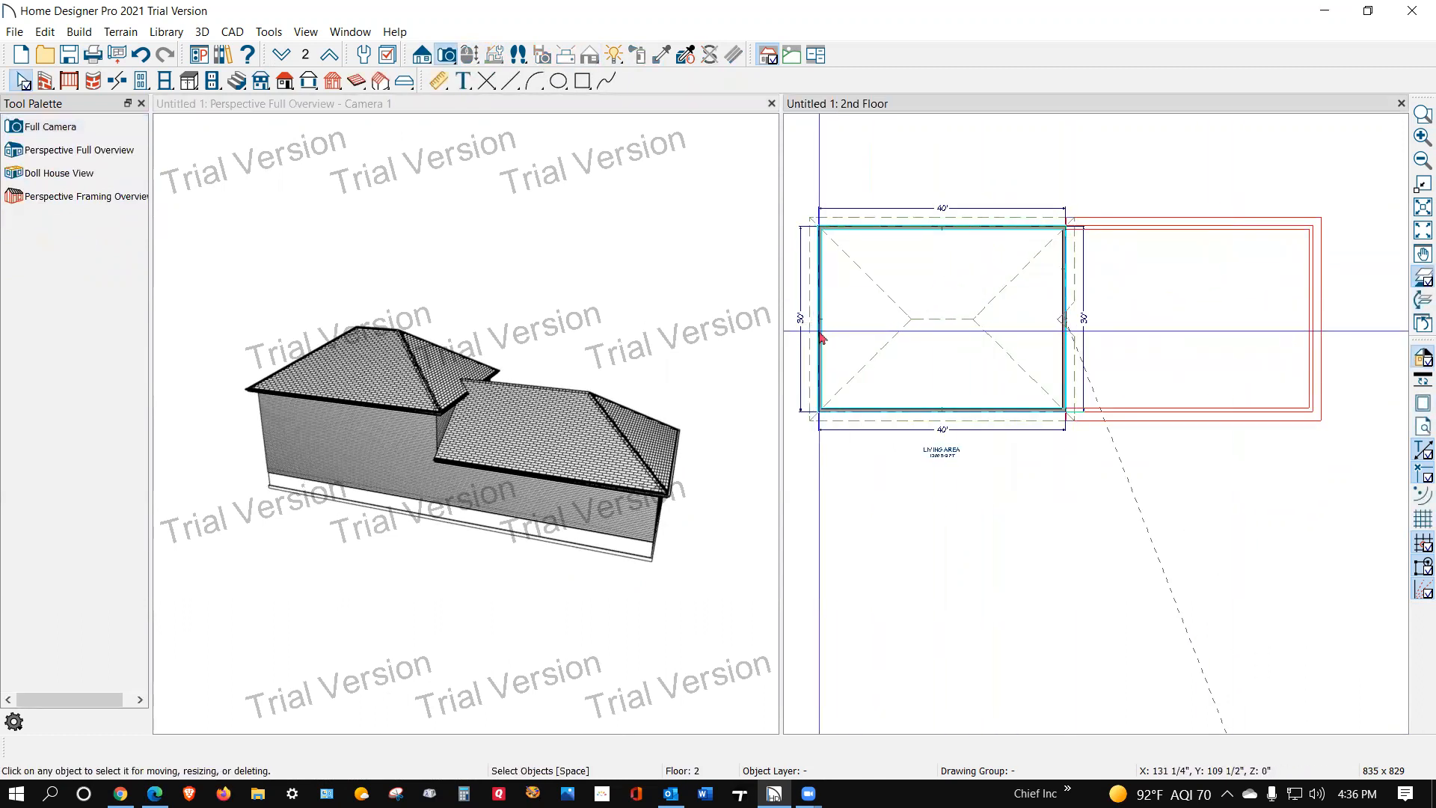
{"action": "left_click", "coordinate": [822, 338]}
{"action": "left_click", "coordinate": [1067, 334]}
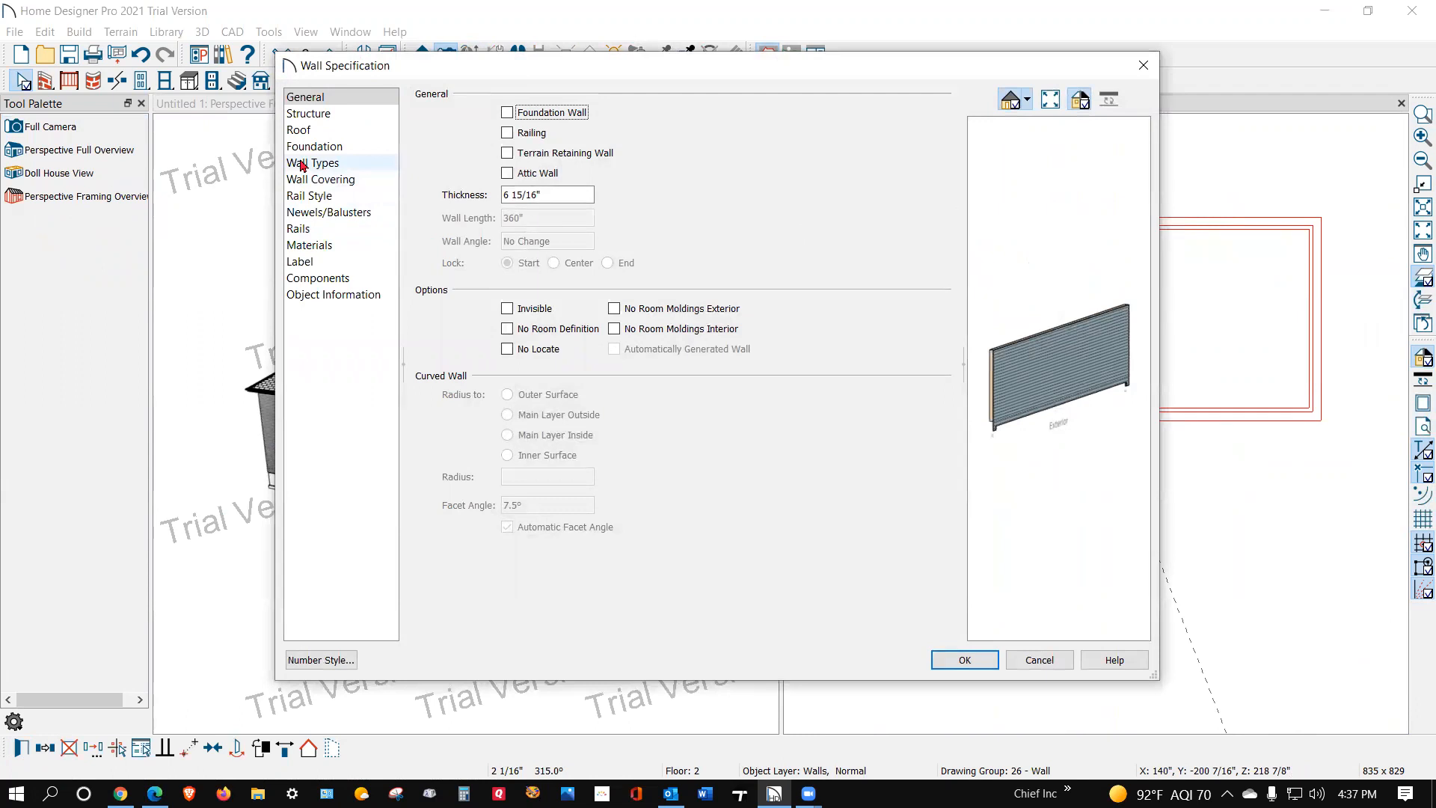
{"action": "left_click", "coordinate": [307, 132]}
{"action": "left_click", "coordinate": [566, 135]}
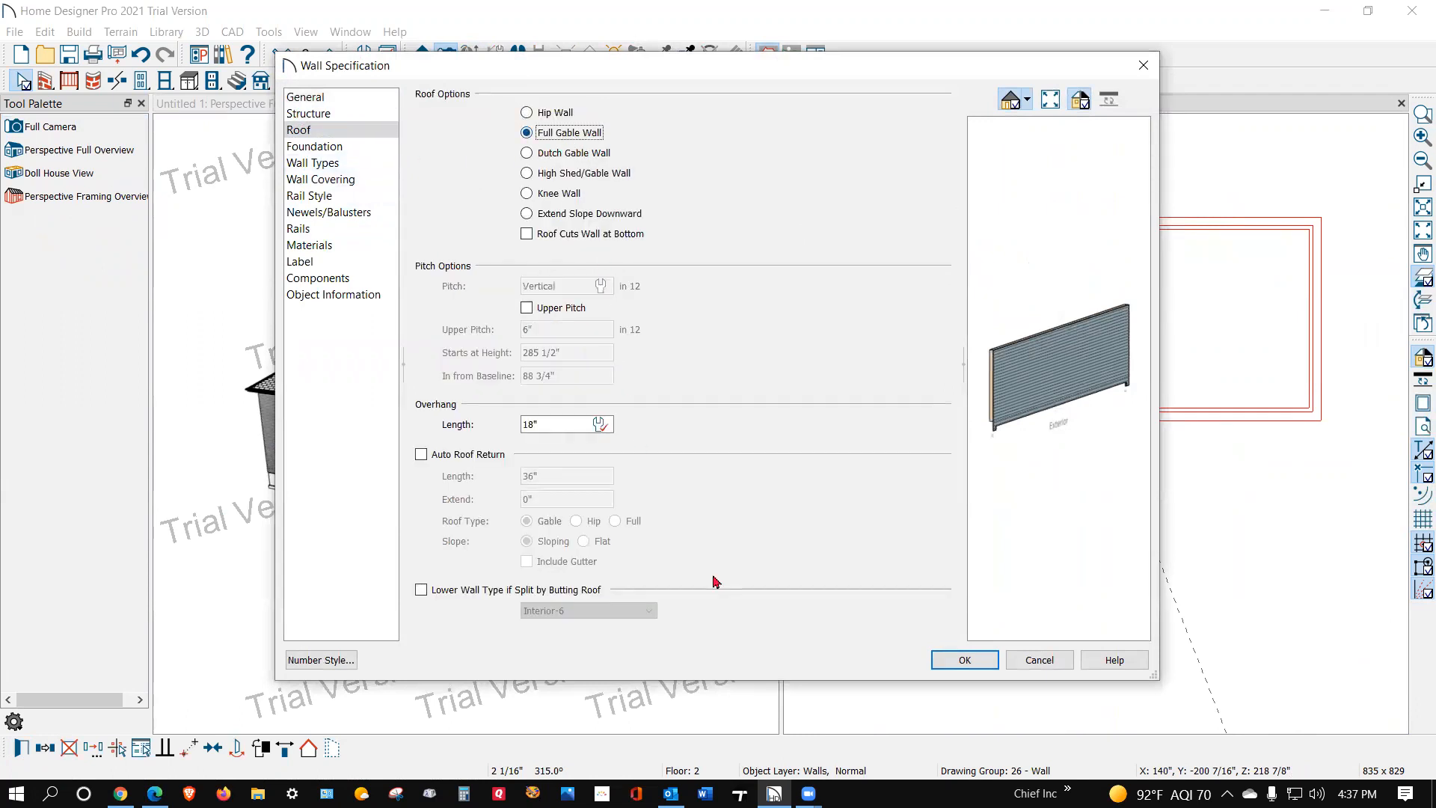
{"action": "left_click", "coordinate": [964, 660]}
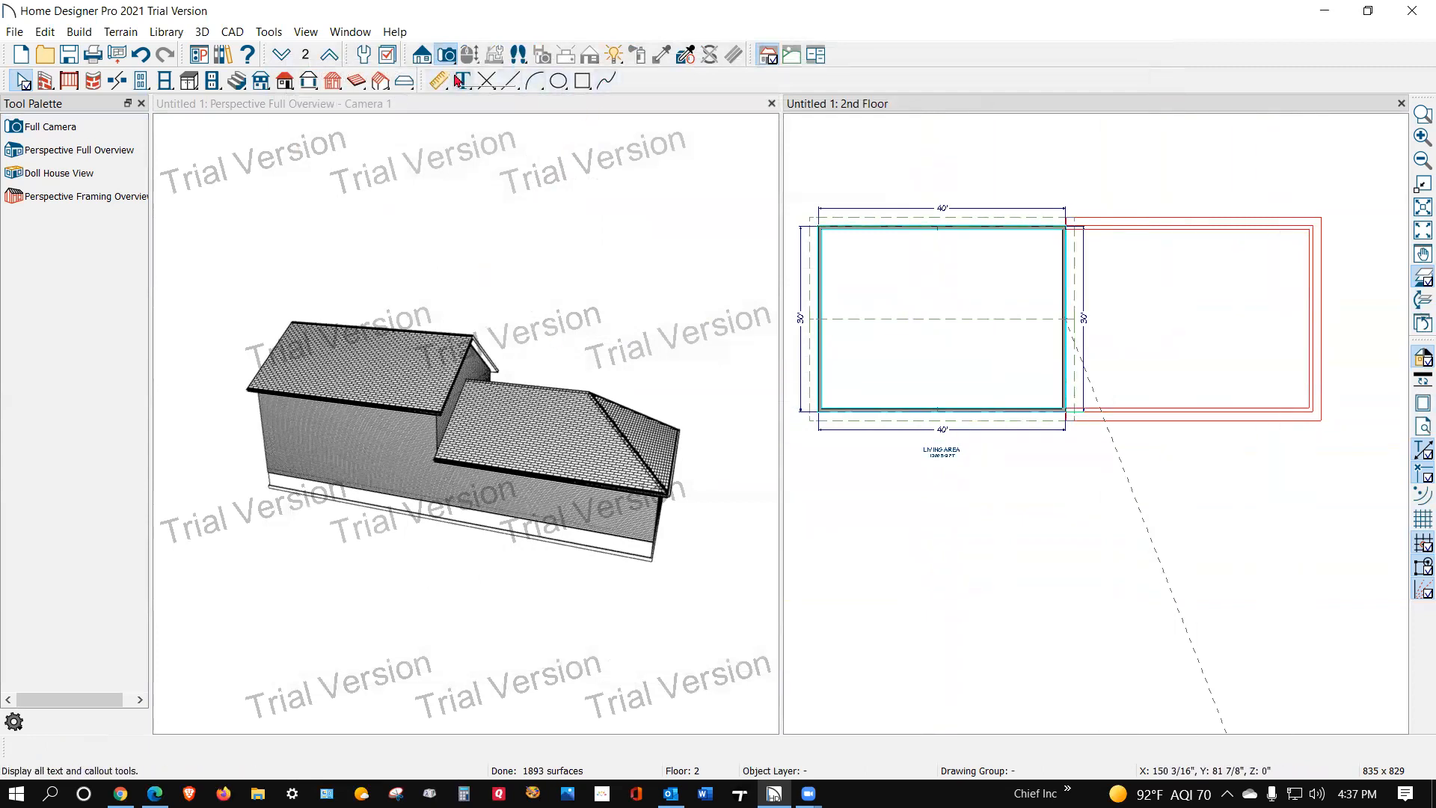
Step: On the first floor, set the one-story section's outer end wall to Full Gable Wall
{"action": "left_click", "coordinate": [281, 53]}
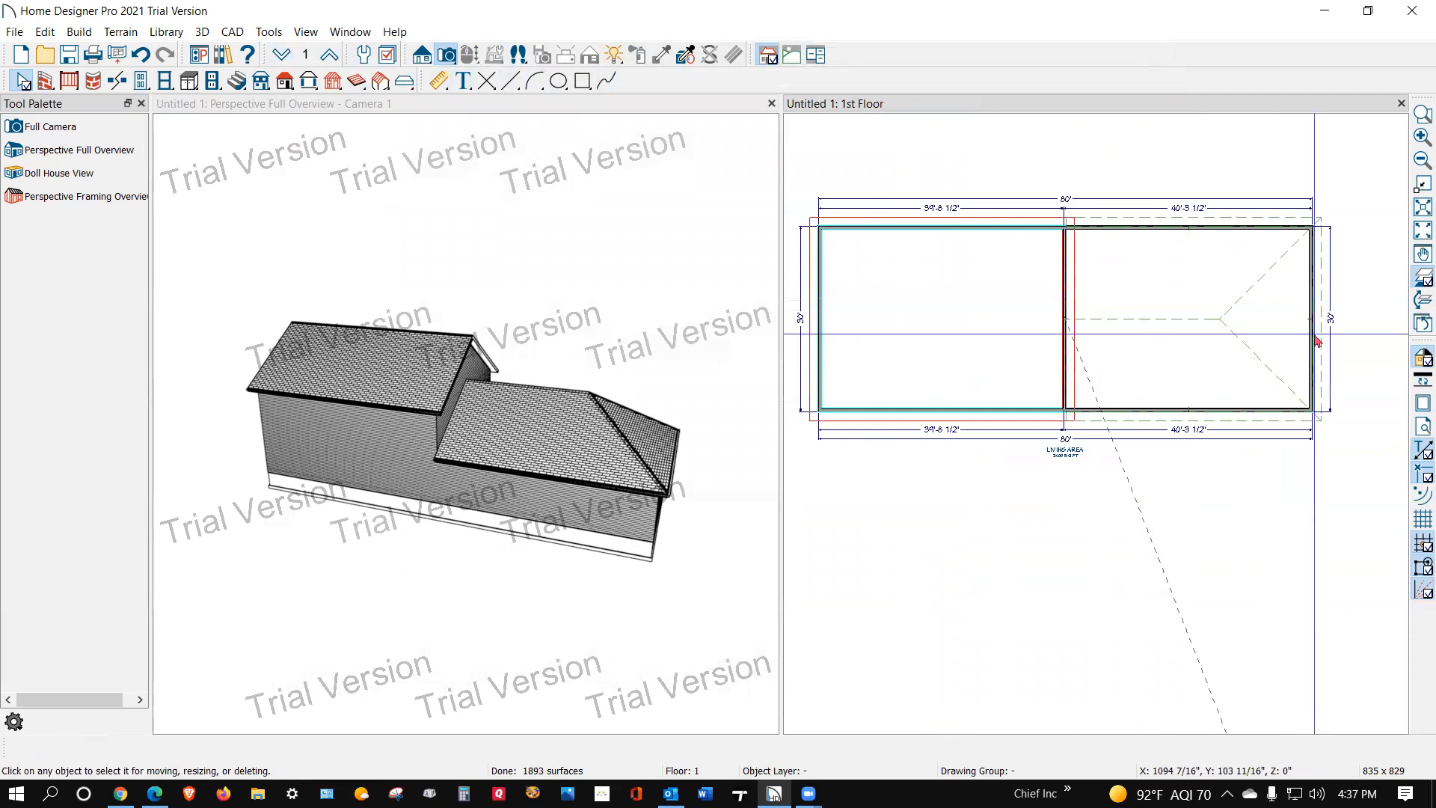
{"action": "left_click", "coordinate": [1306, 401]}
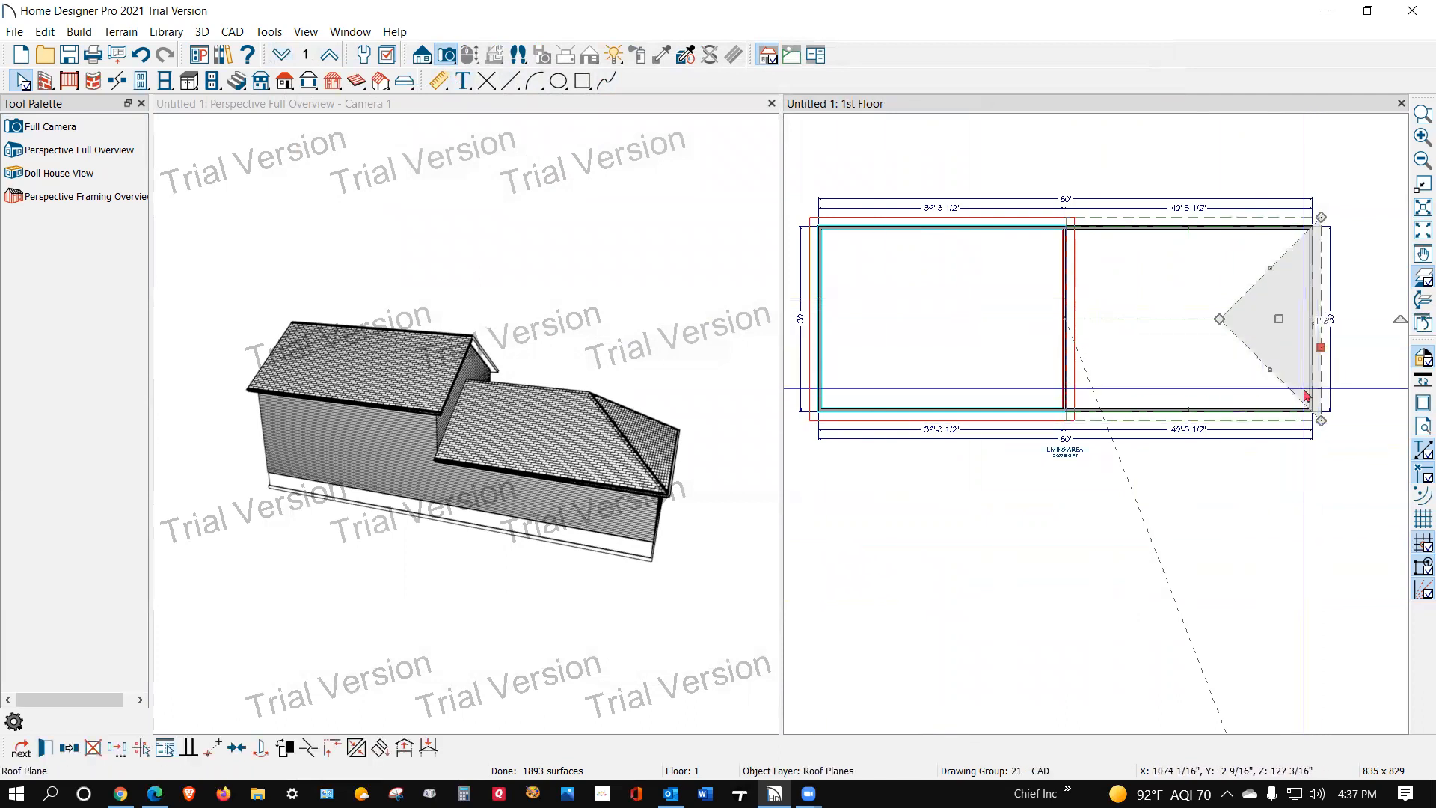
{"action": "key", "text": "Escape"}
{"action": "left_click", "coordinate": [1312, 362]}
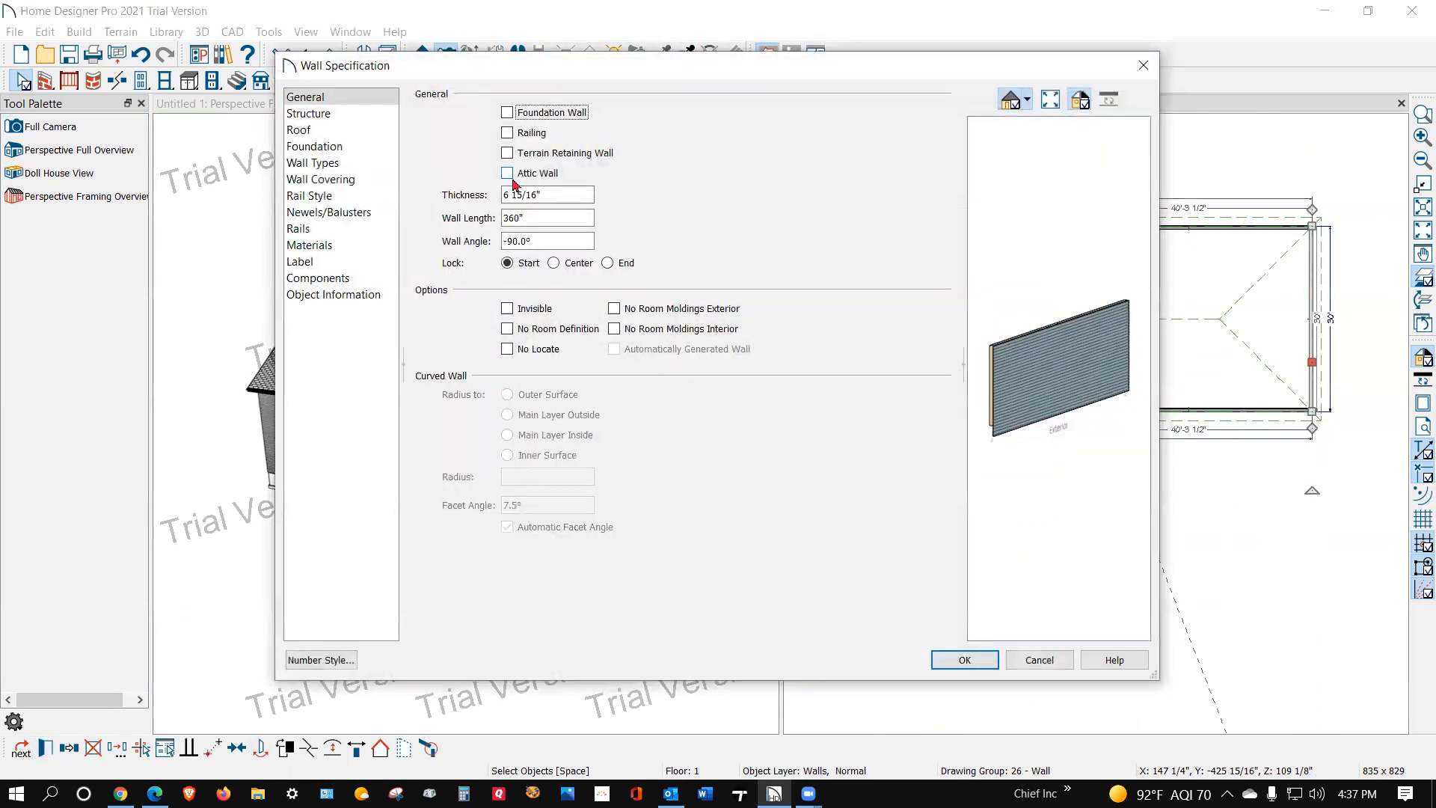
{"action": "left_click", "coordinate": [352, 131]}
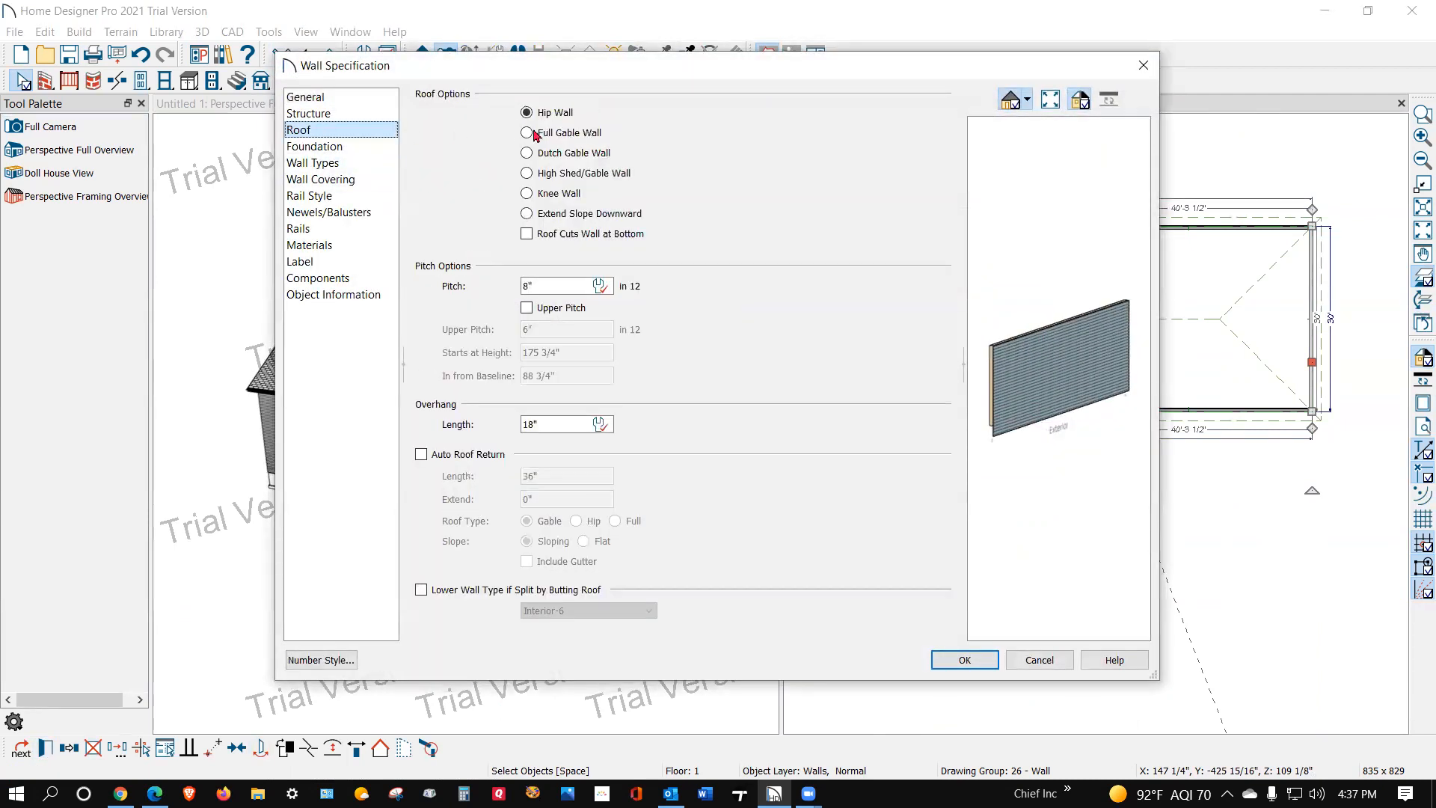
{"action": "left_click", "coordinate": [973, 661]}
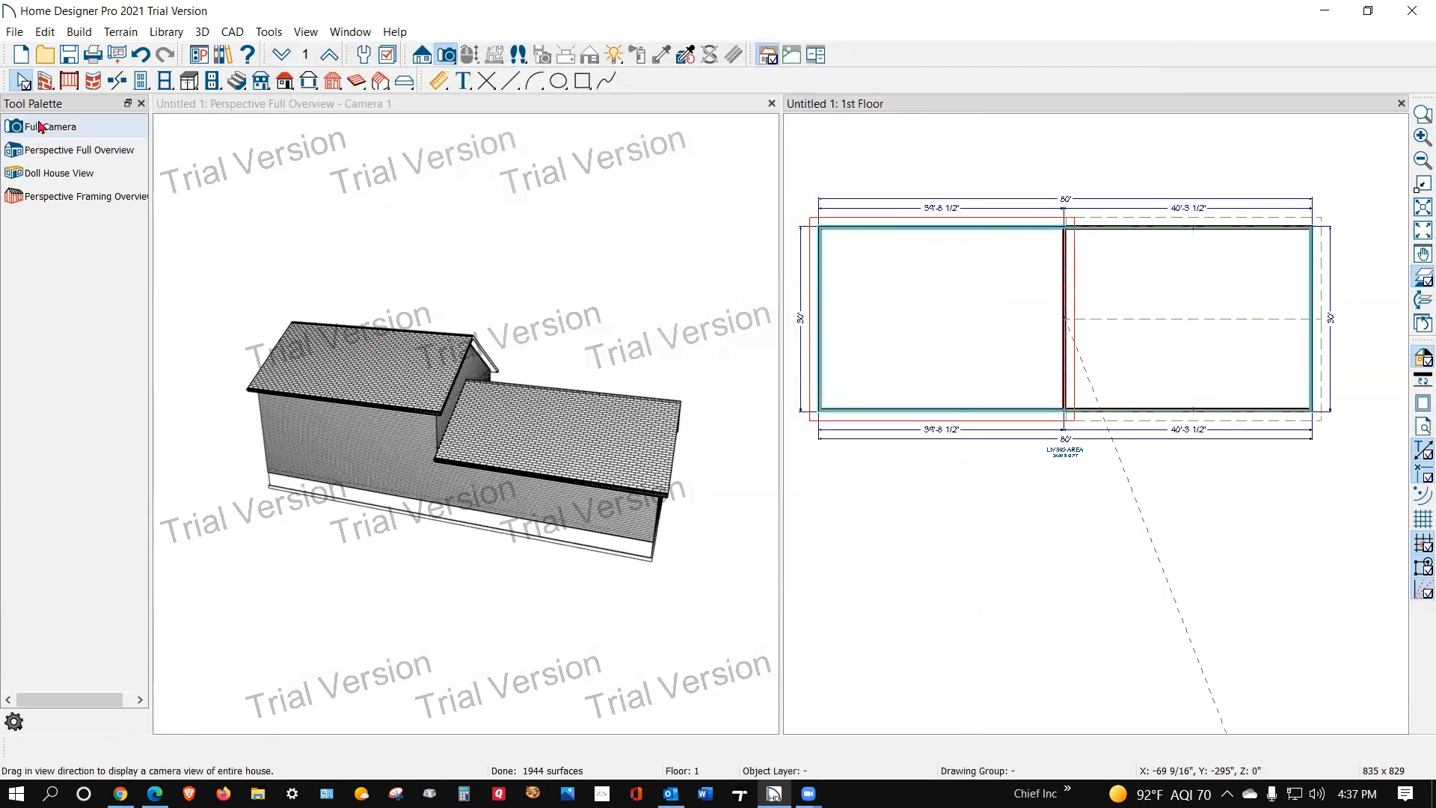
Step: Examine the model's gable end against the enlarged reference house photo from the Facebook post in the browser, and return to the model
{"action": "left_click", "coordinate": [615, 161]}
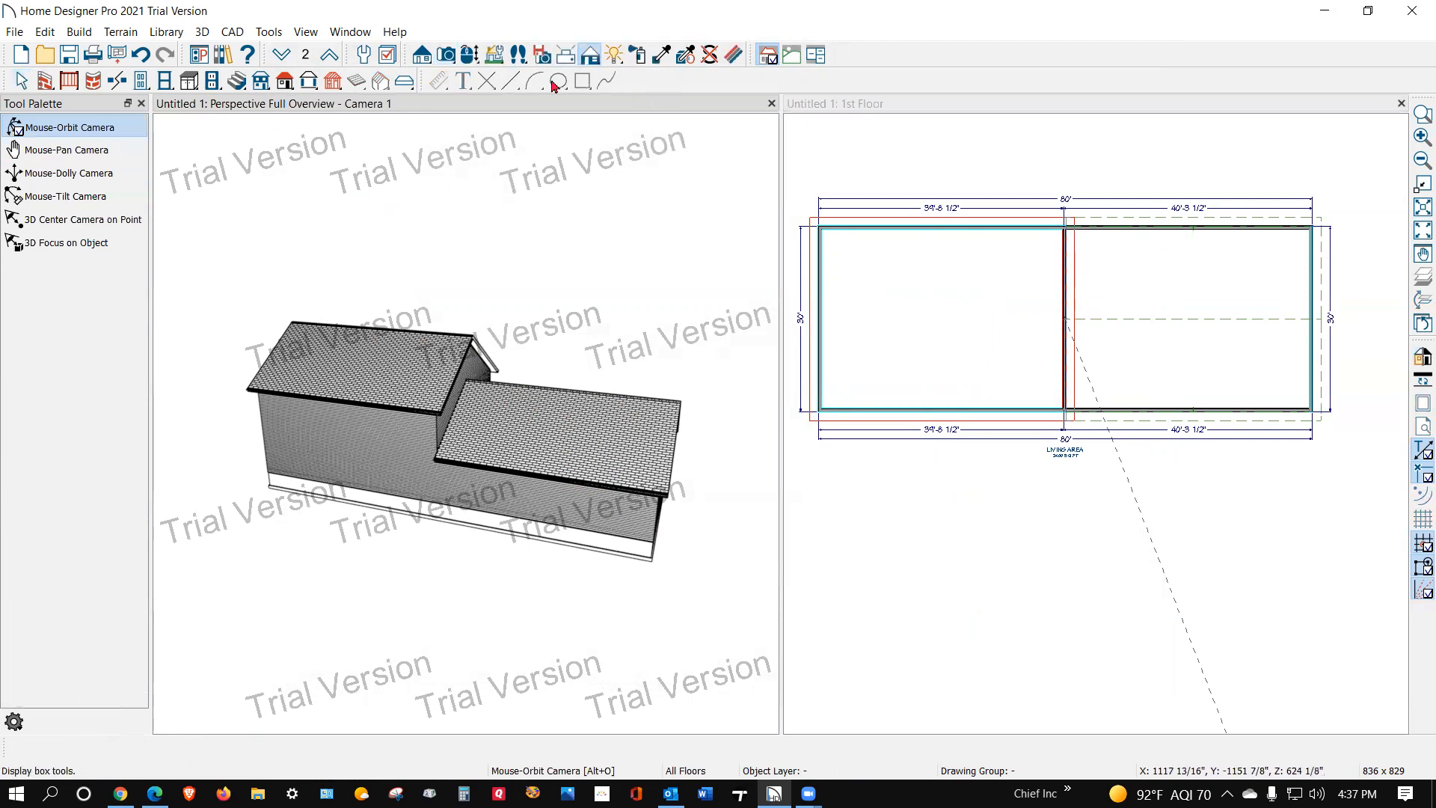
{"action": "left_click_drag", "start_coordinate": [590, 372], "coordinate": [500, 376]}
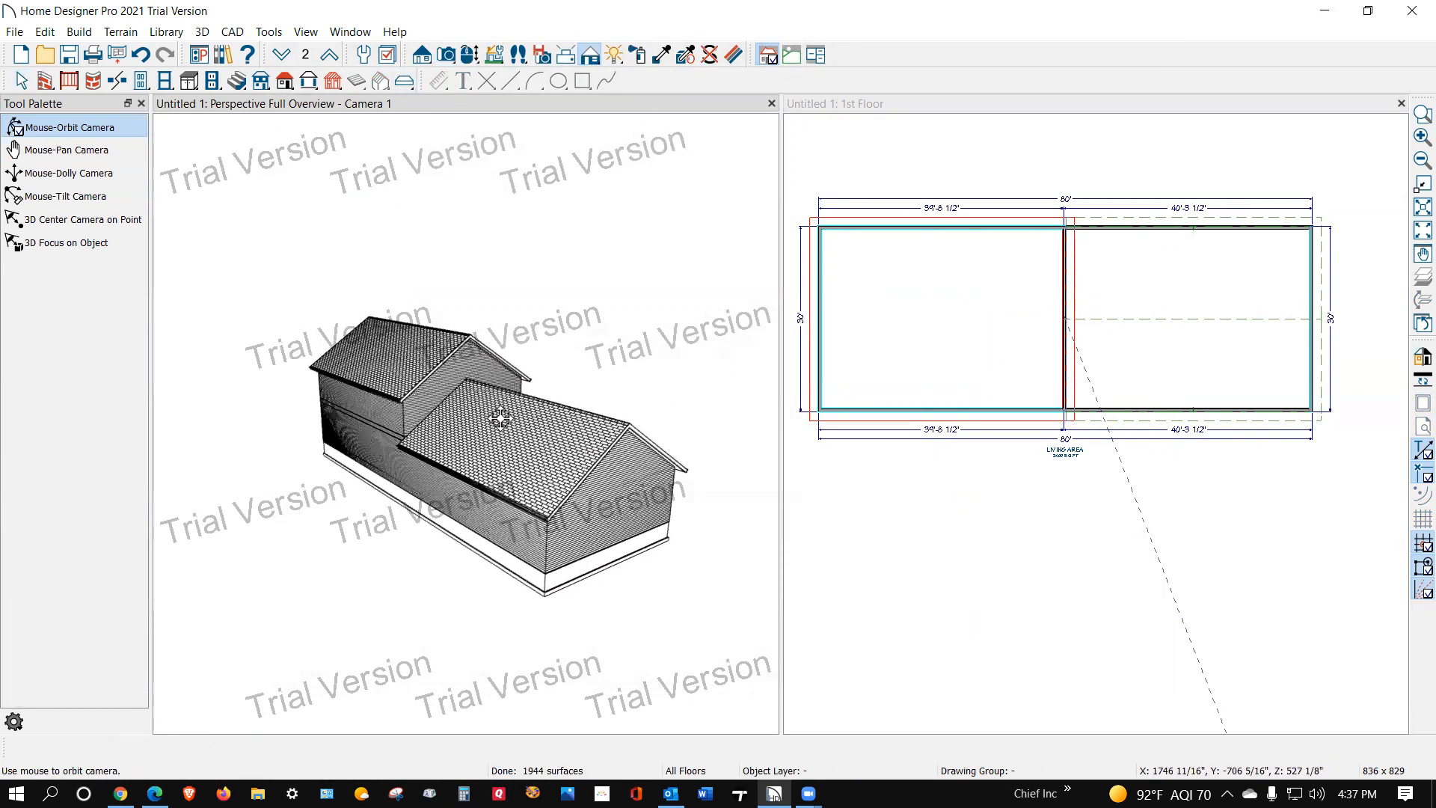
{"action": "key", "text": "space"}
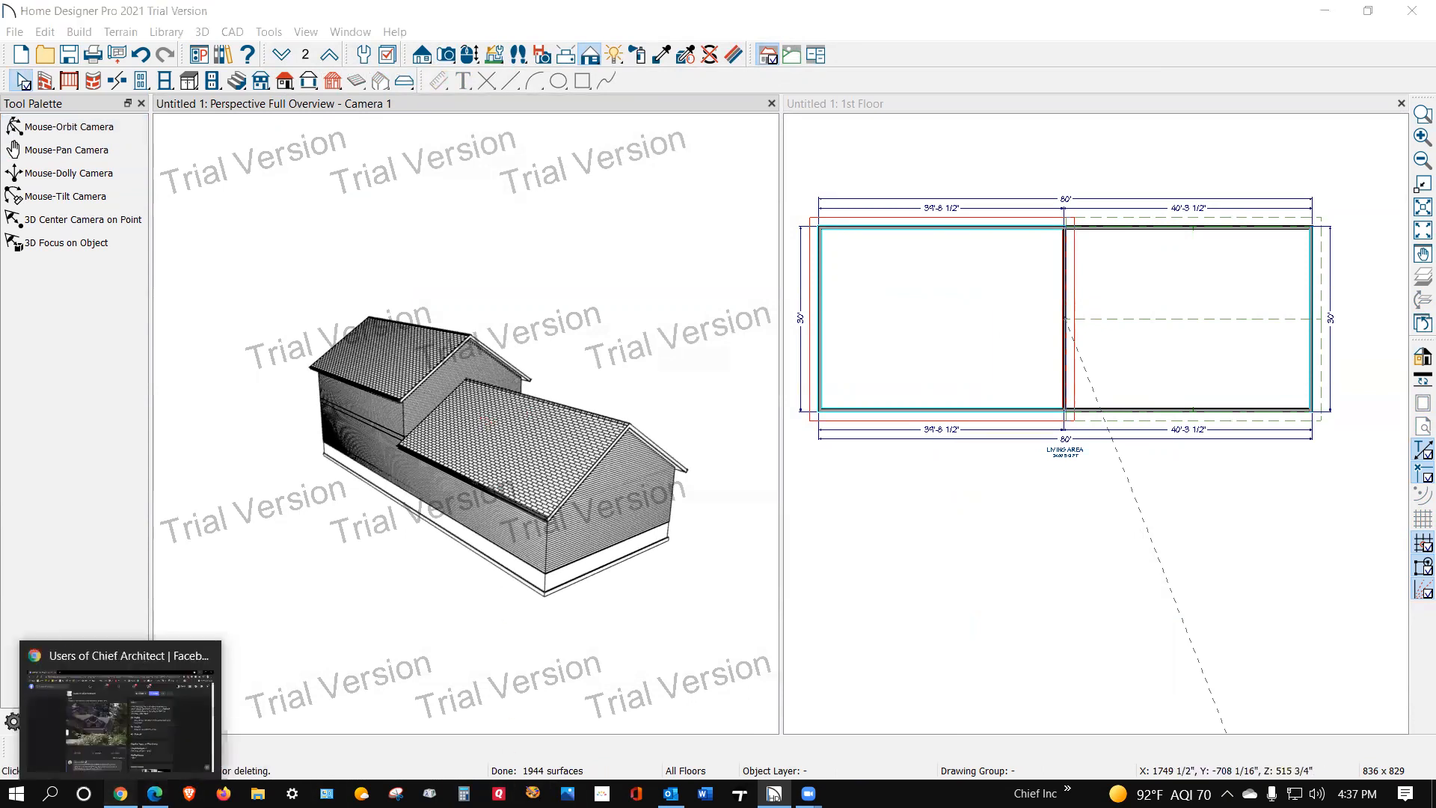
{"action": "left_click", "coordinate": [120, 793]}
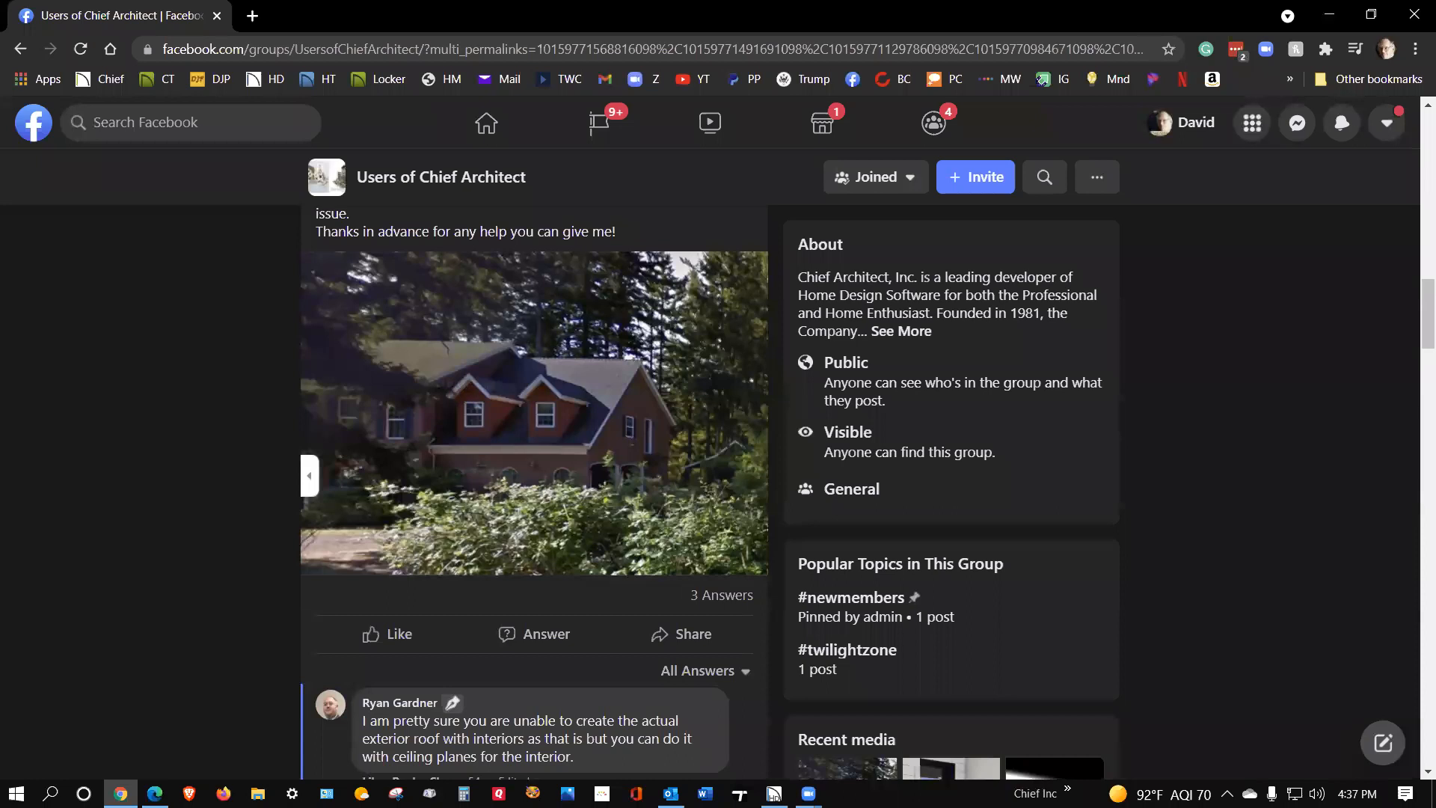
{"action": "left_click", "coordinate": [120, 793]}
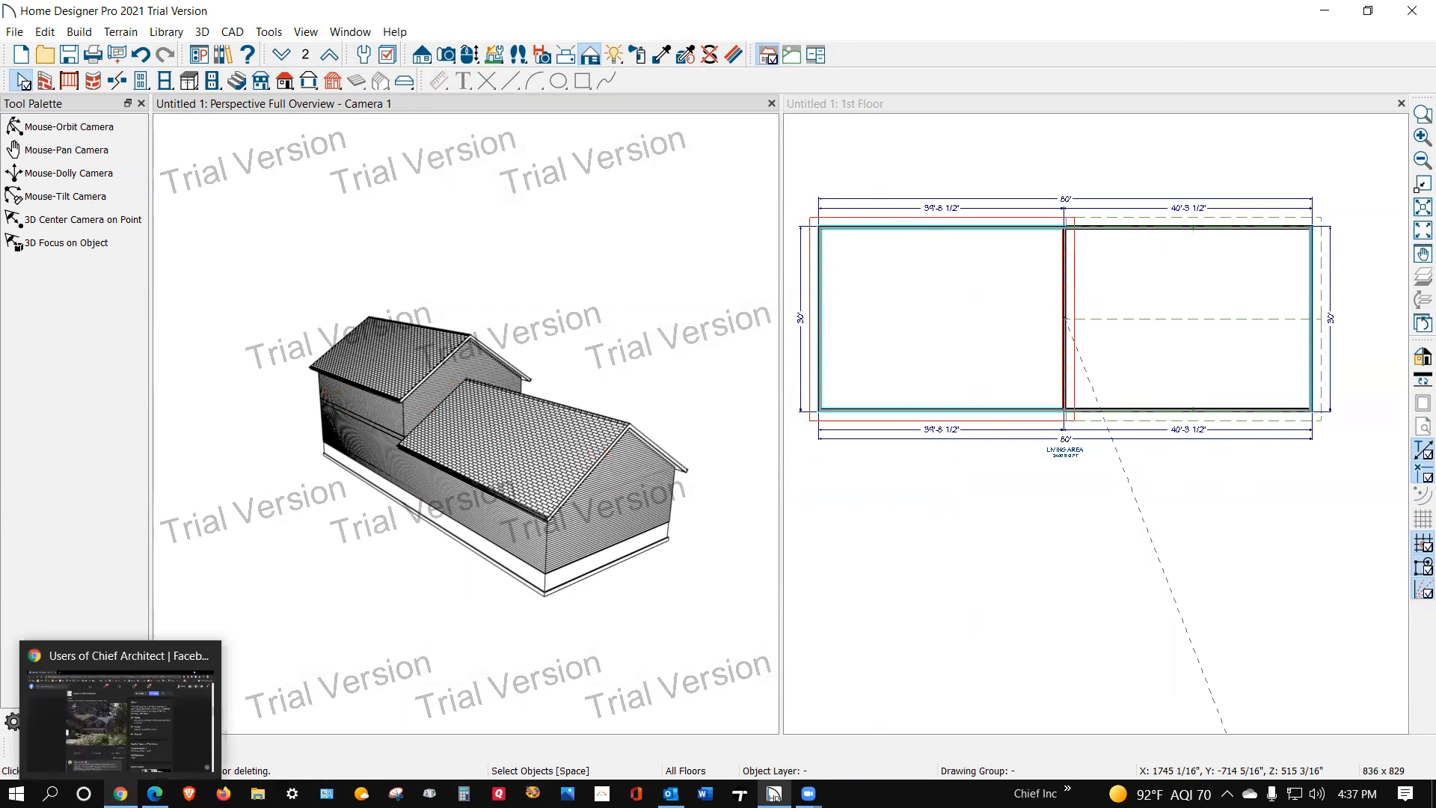
{"action": "left_click", "coordinate": [120, 793]}
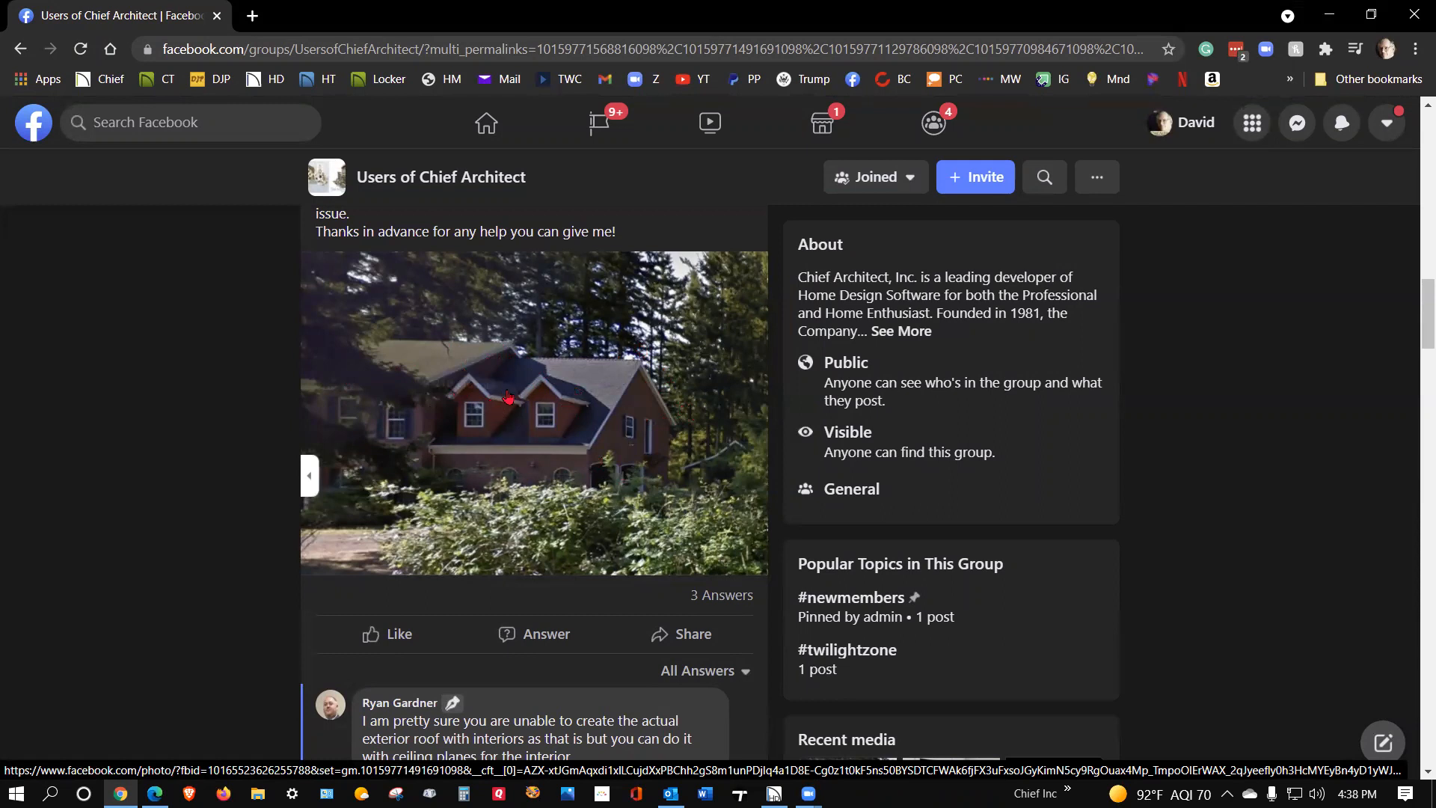
{"action": "left_click", "coordinate": [514, 366]}
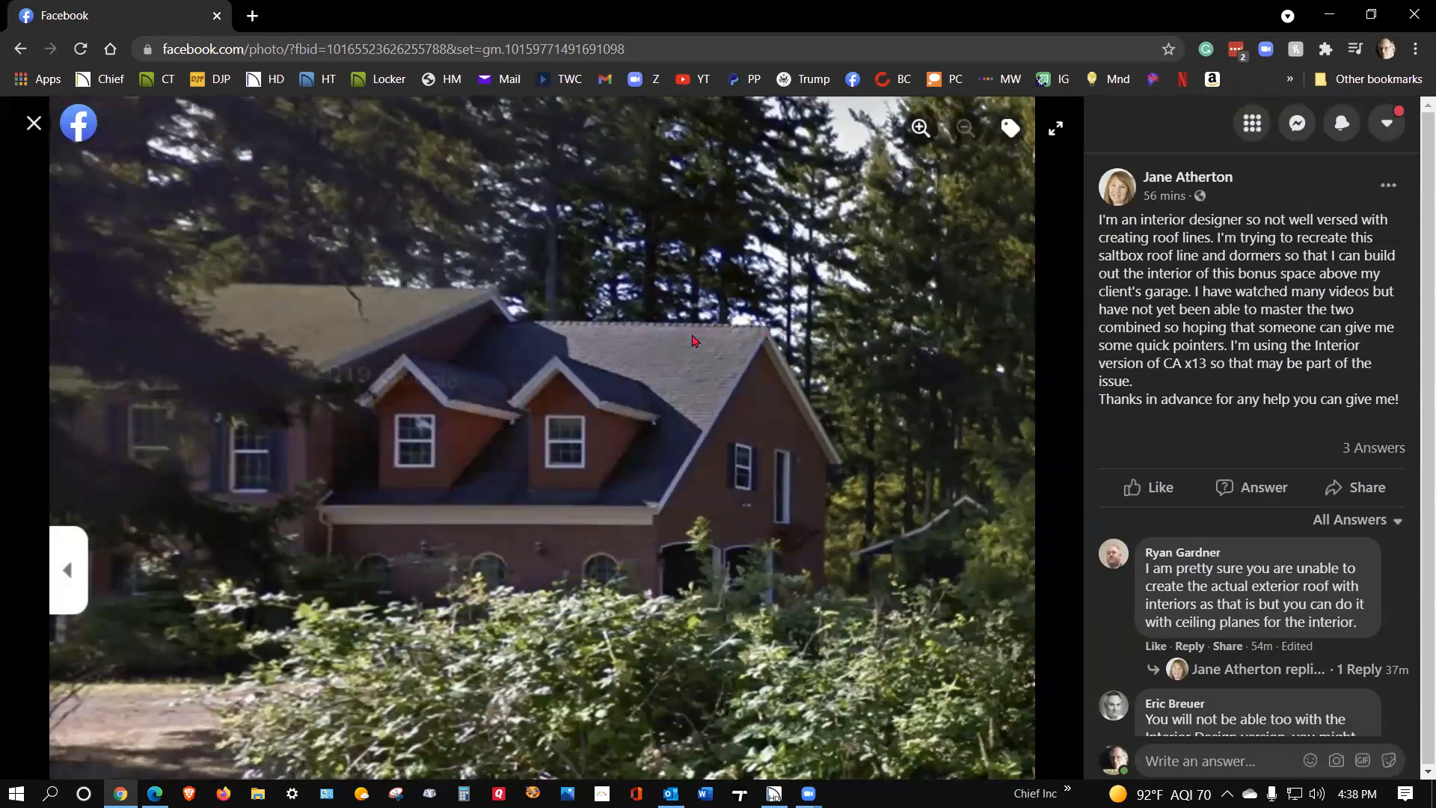
{"action": "left_click", "coordinate": [1329, 10]}
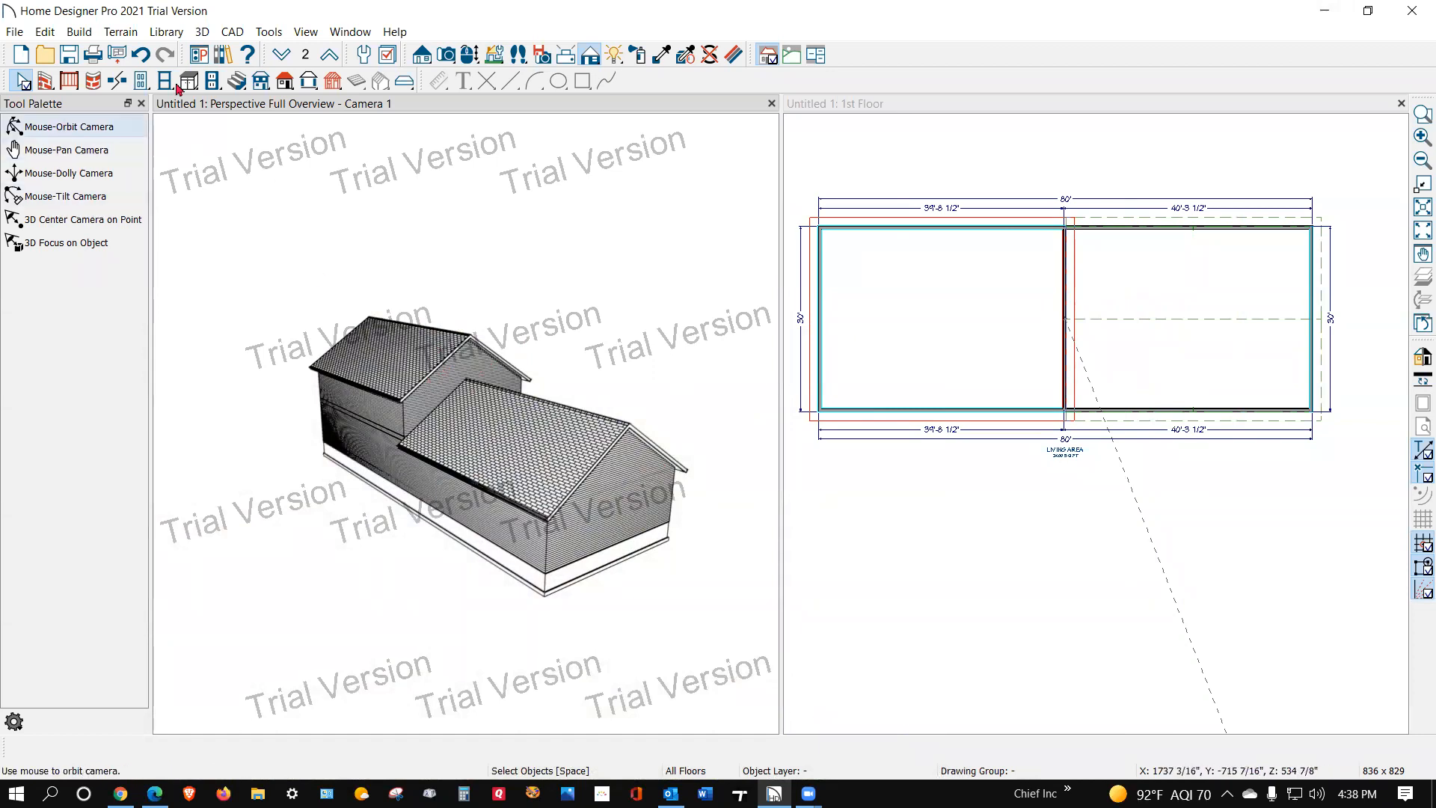
Step: Set the roof pitch to 5 in 12 and turn off Auto Rebuild Roofs
{"action": "double_click", "coordinate": [286, 81]}
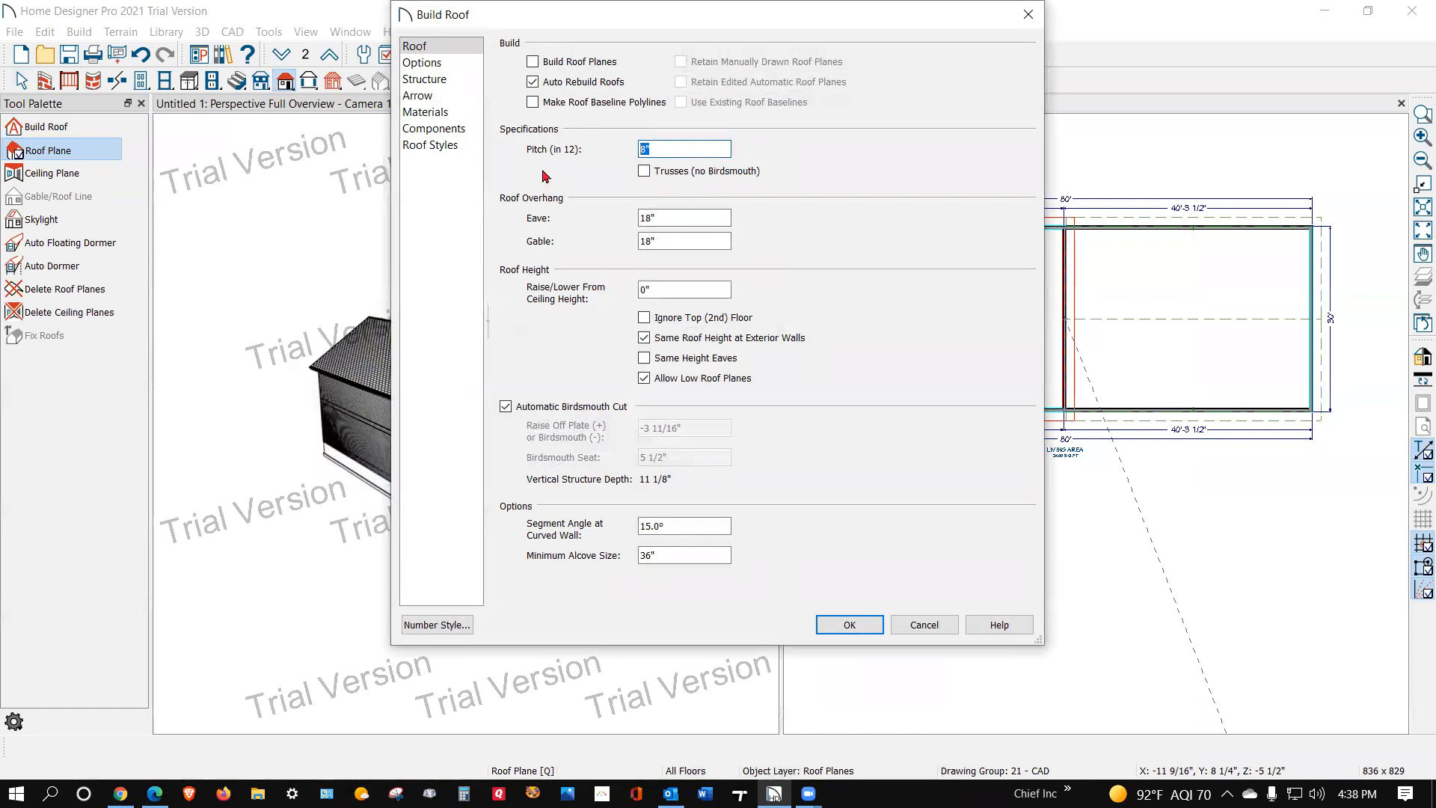
{"action": "left_click", "coordinate": [866, 632]}
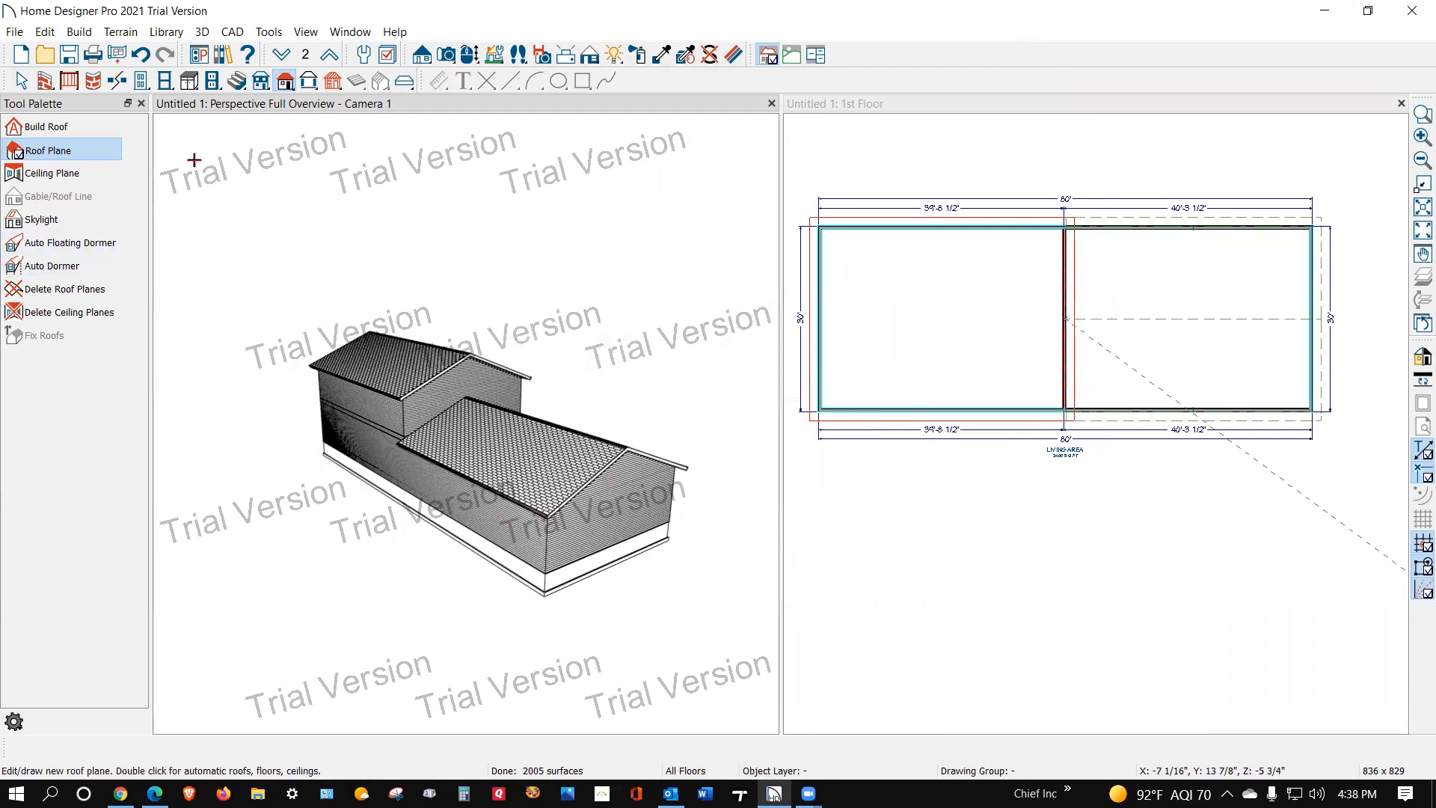
{"action": "double_click", "coordinate": [282, 86]}
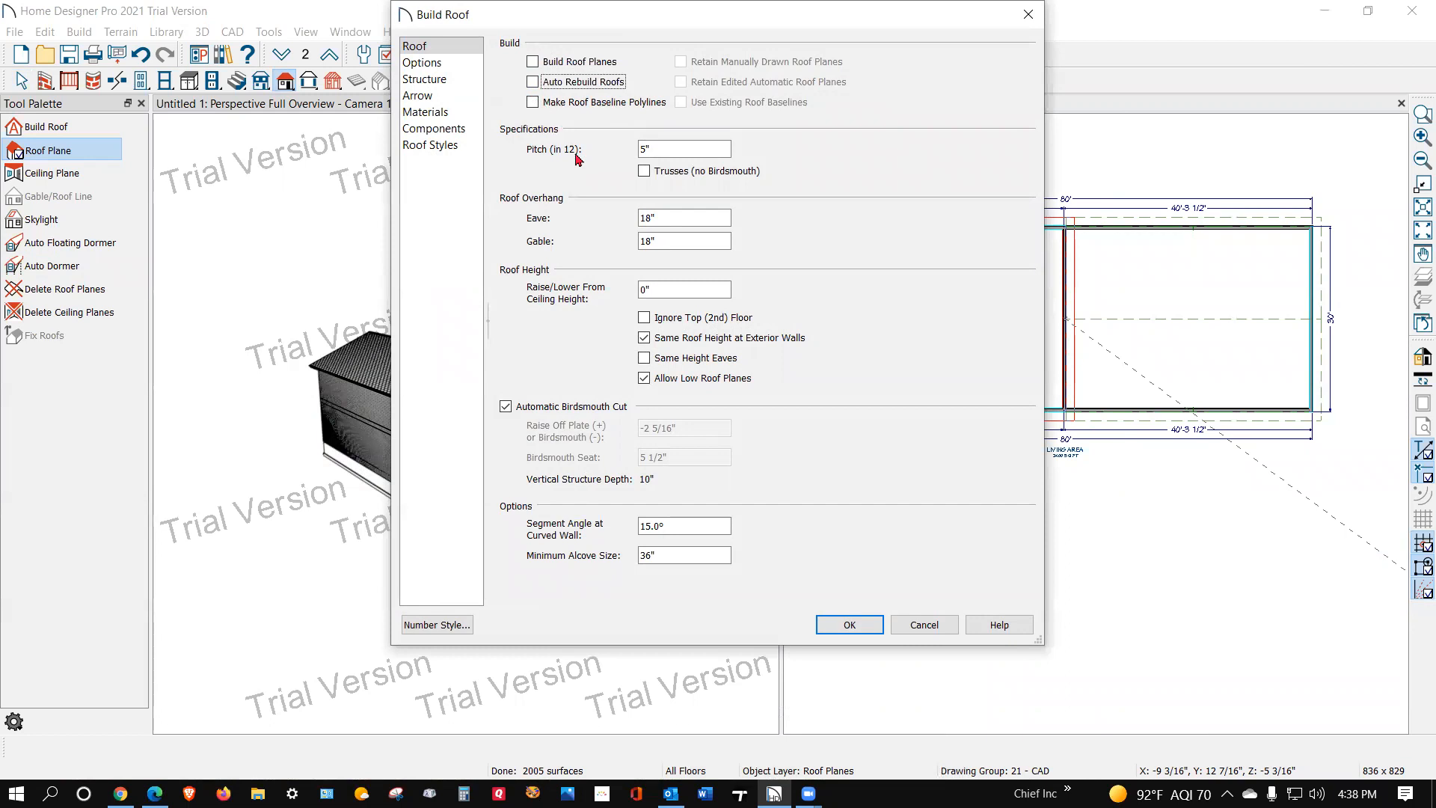
{"action": "left_click", "coordinate": [856, 624]}
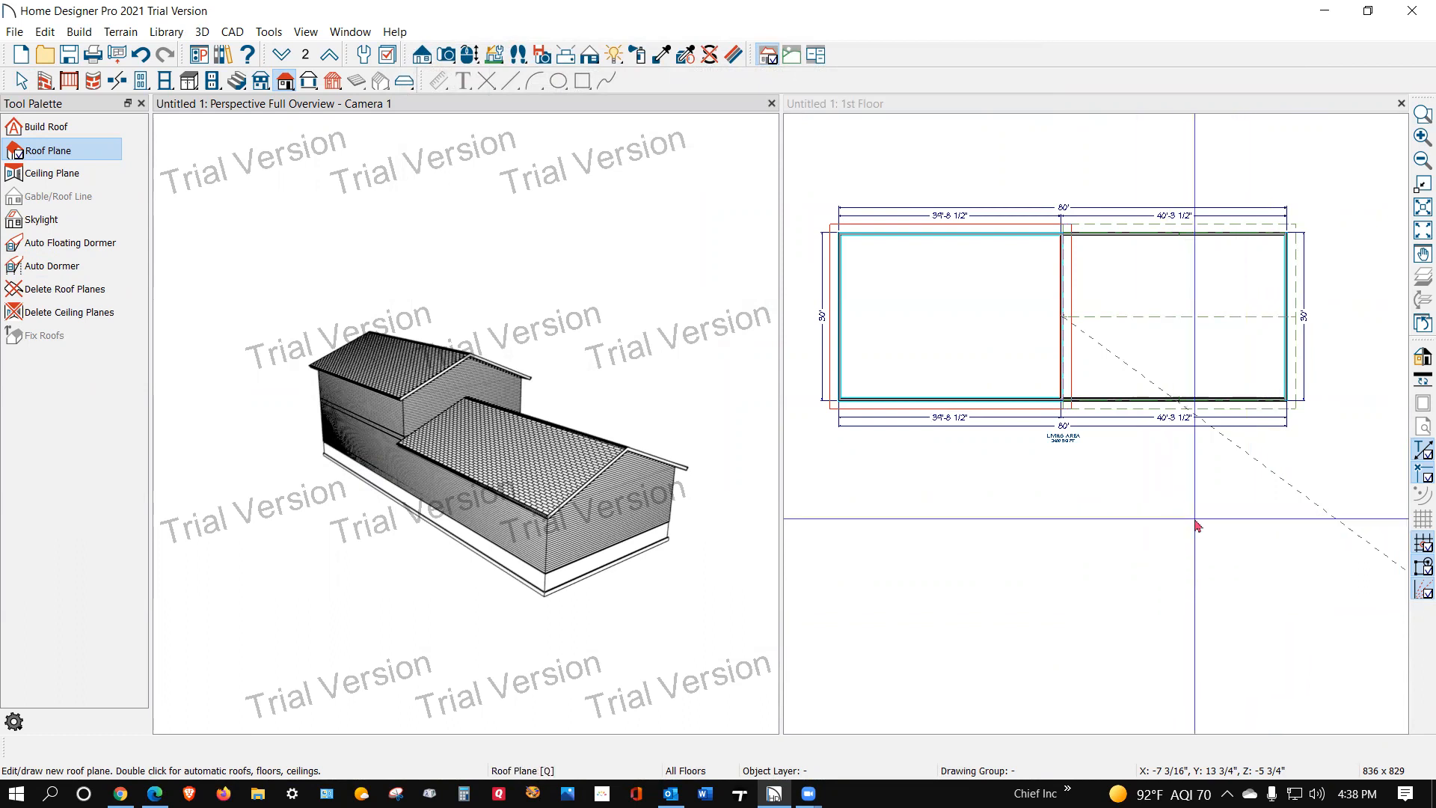
Step: Delete the rear roof plane over the one-story section
{"action": "scroll", "coordinate": [1233, 254], "scroll_direction": "up", "scroll_amount": 1}
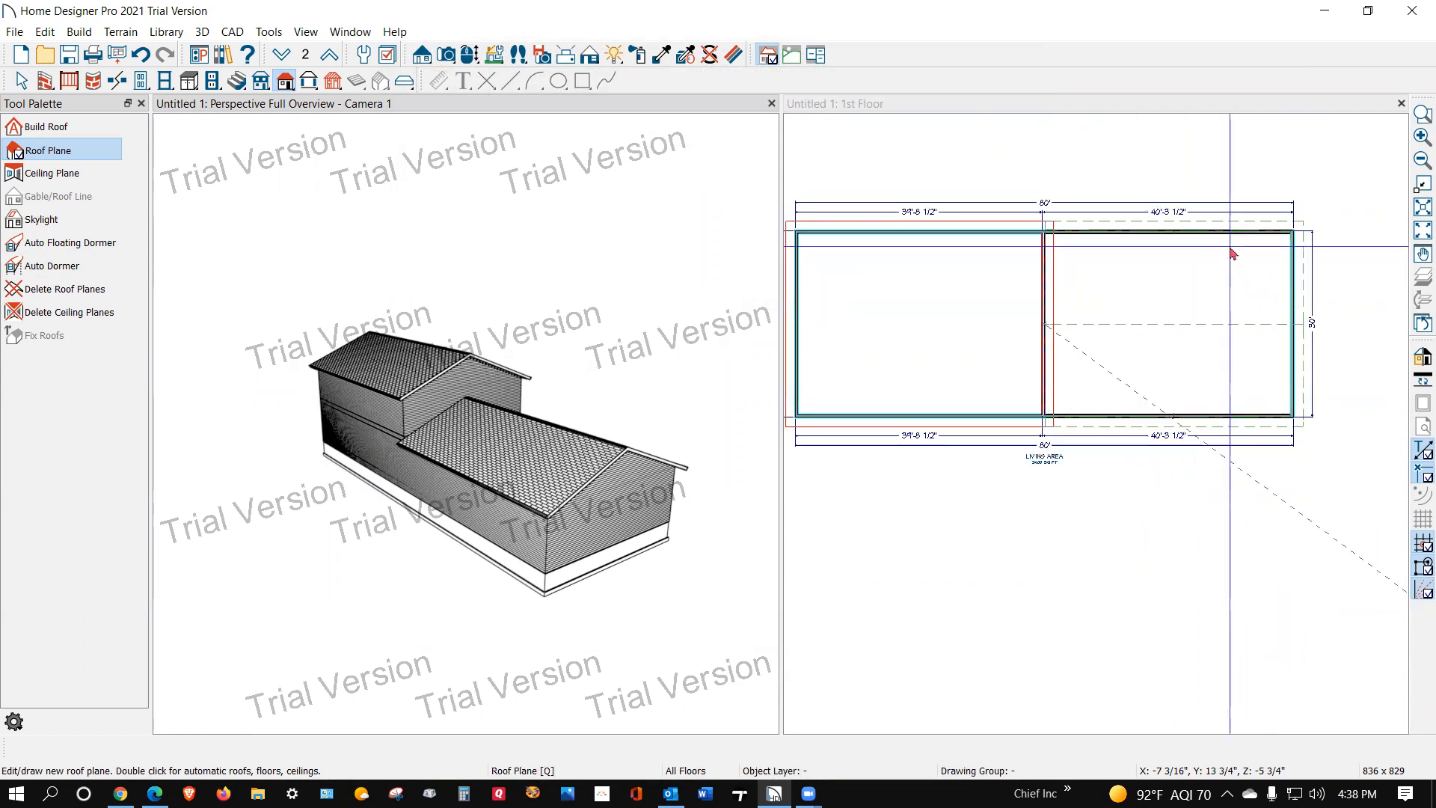
{"action": "left_click", "coordinate": [1256, 217]}
{"action": "left_click", "coordinate": [1242, 222]}
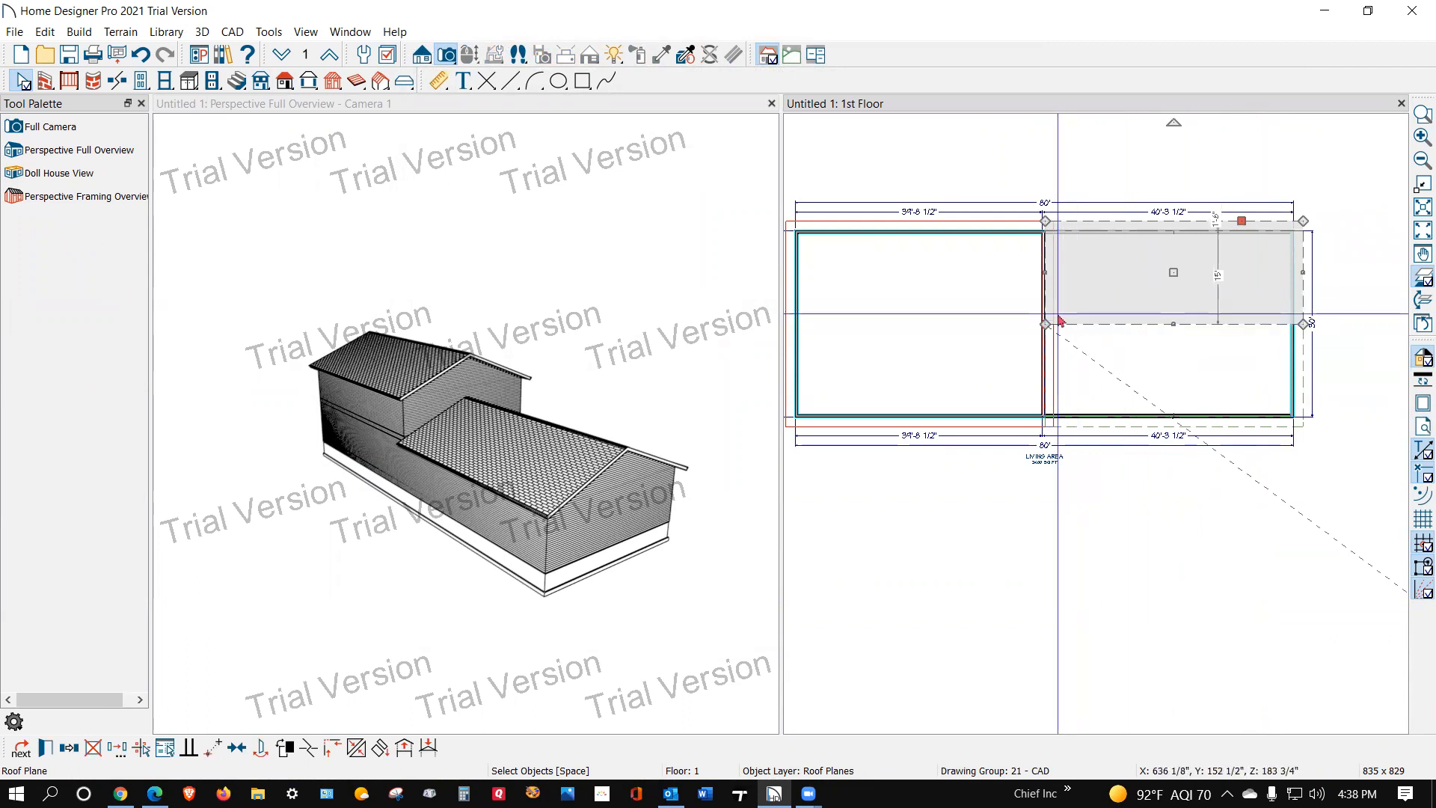
{"action": "key", "text": "Delete"}
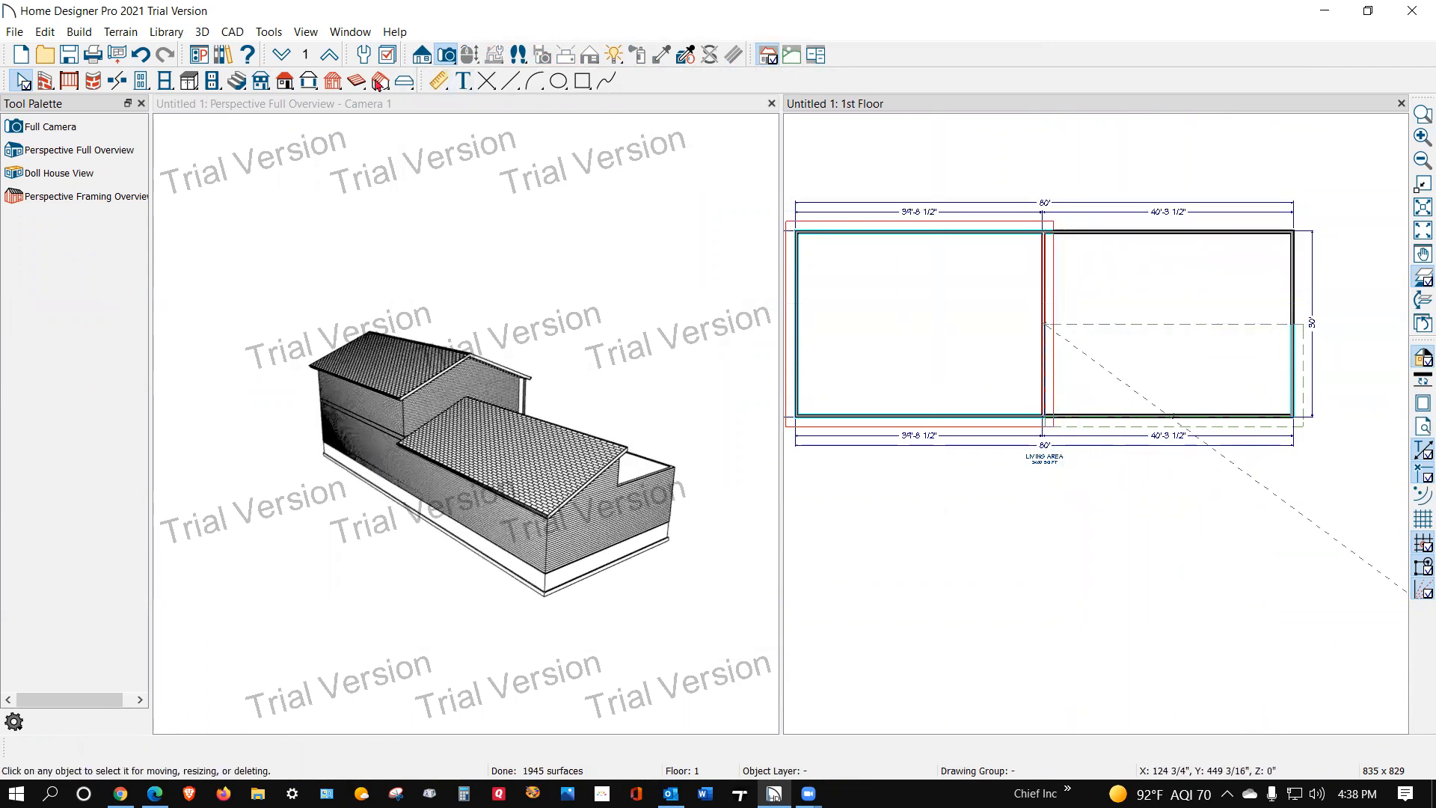
Step: On the second floor, draw exterior walls enclosing an area about 40 ft by 14 ft over the one-story section's rear half
{"action": "left_click", "coordinate": [281, 57]}
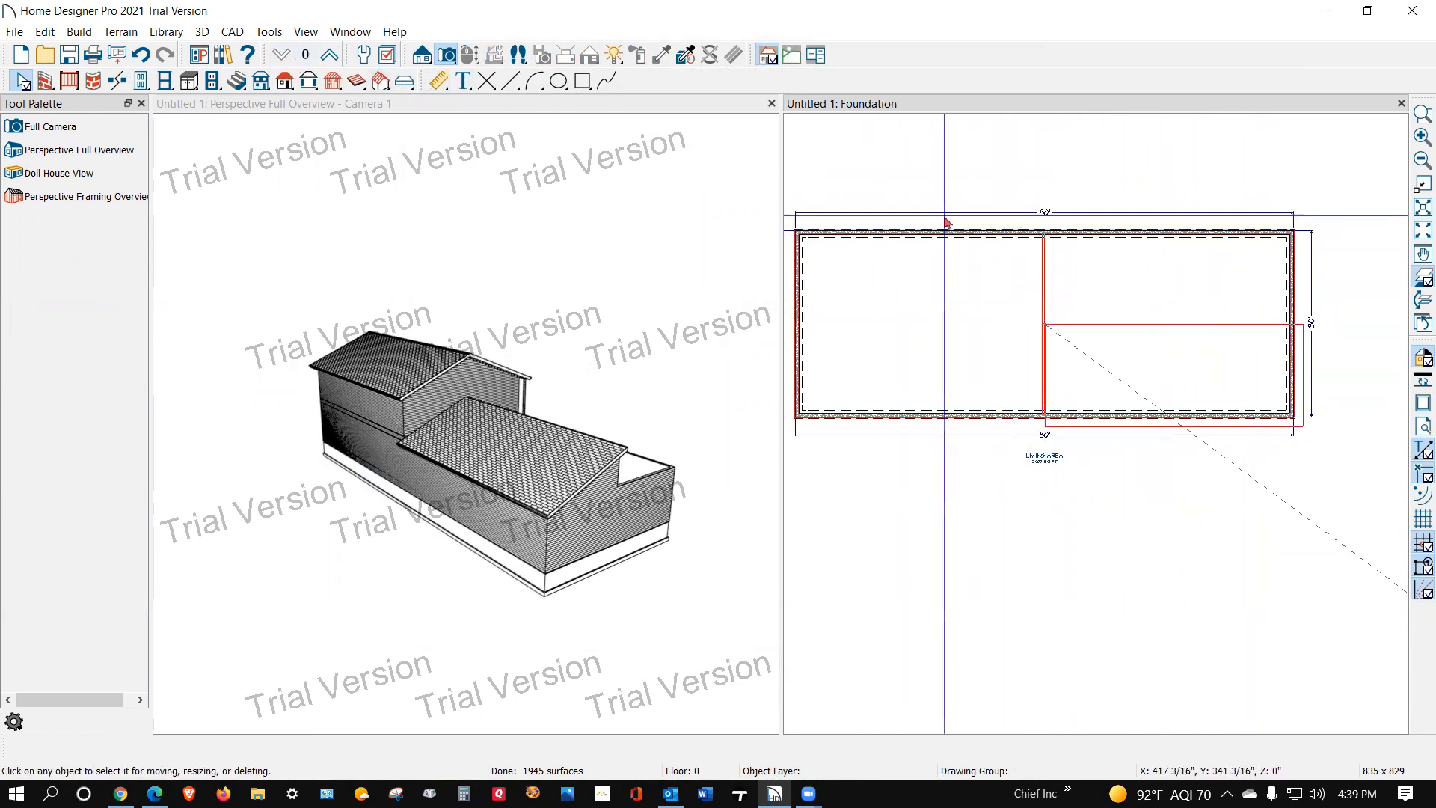
{"action": "left_click", "coordinate": [330, 57]}
{"action": "left_click", "coordinate": [330, 57]}
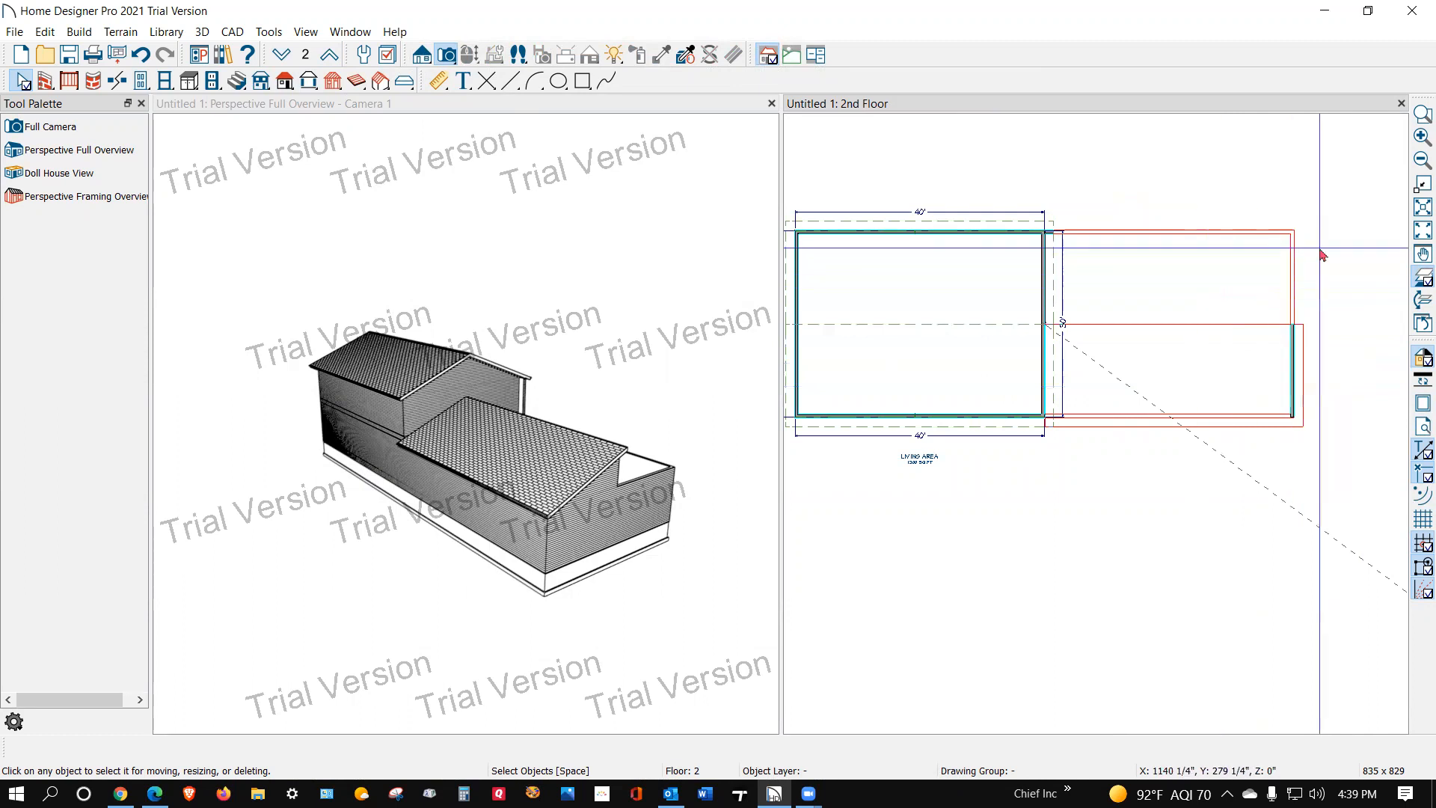
{"action": "scroll", "coordinate": [1323, 256], "scroll_direction": "up", "scroll_amount": 2}
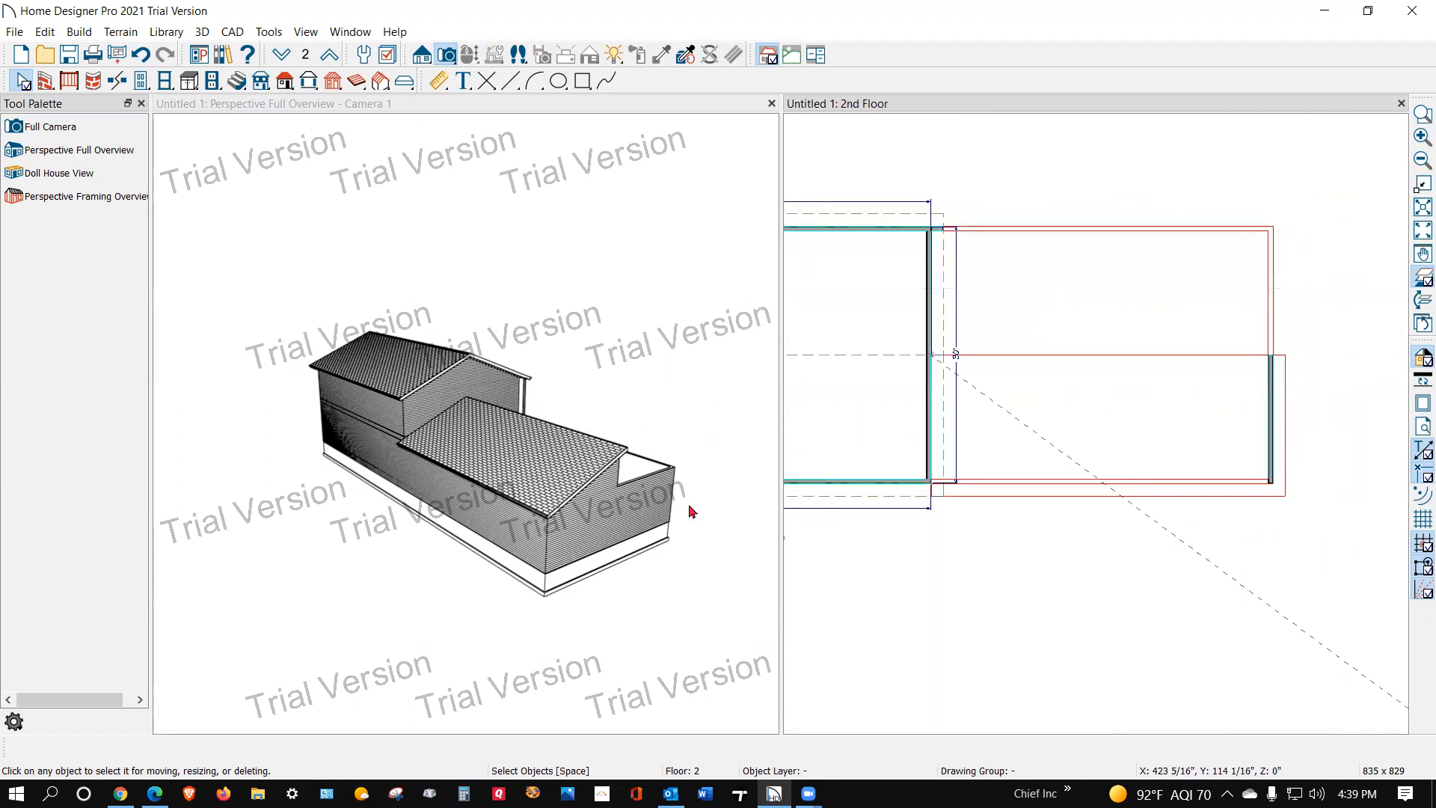
{"action": "left_click", "coordinate": [927, 230]}
{"action": "left_click_drag", "start_coordinate": [951, 231], "coordinate": [932, 374]}
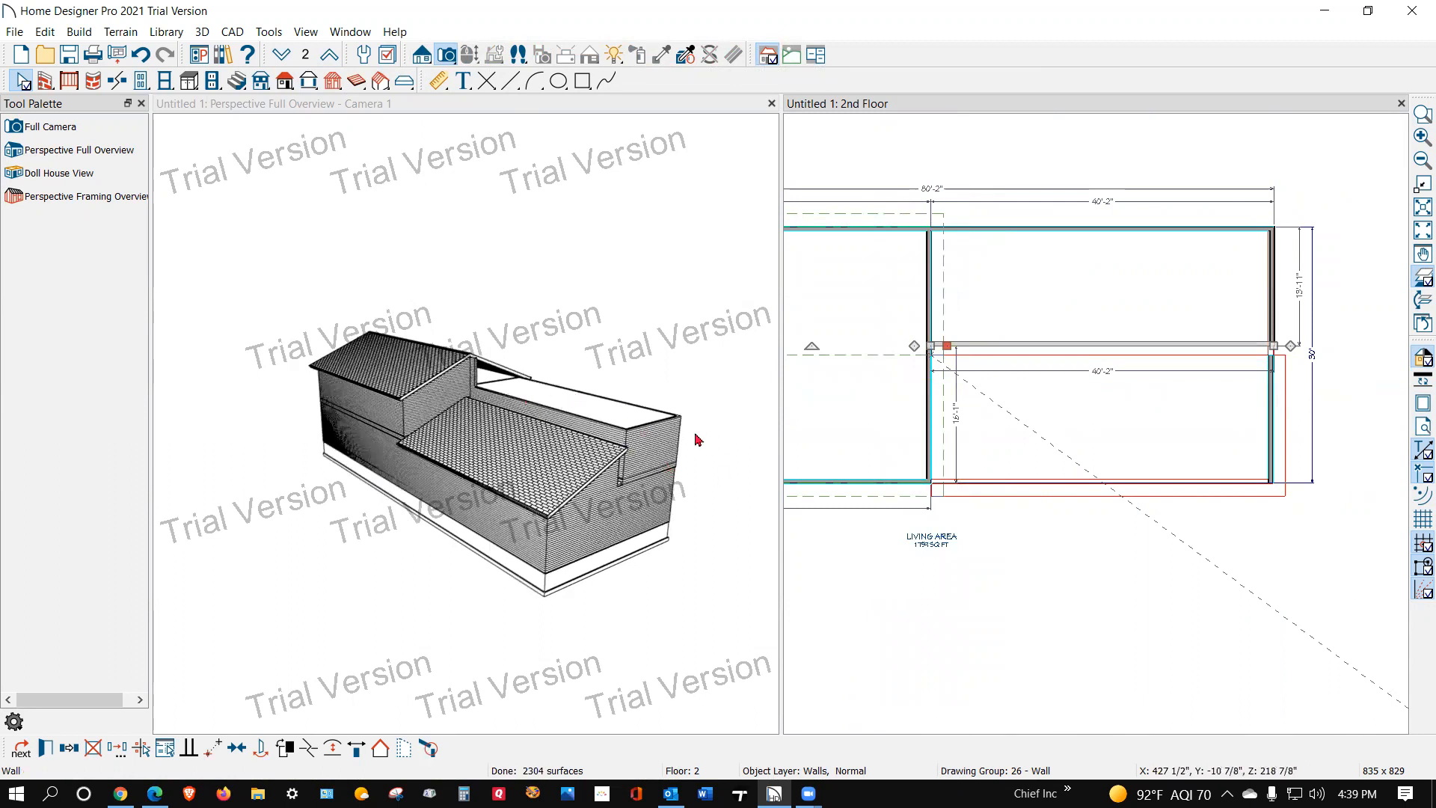
Step: Draw a roof plane about 32 ft wide, sloping up from the rear wall over the new second-floor room
{"action": "scroll", "coordinate": [1167, 336], "scroll_direction": "down", "scroll_amount": 1}
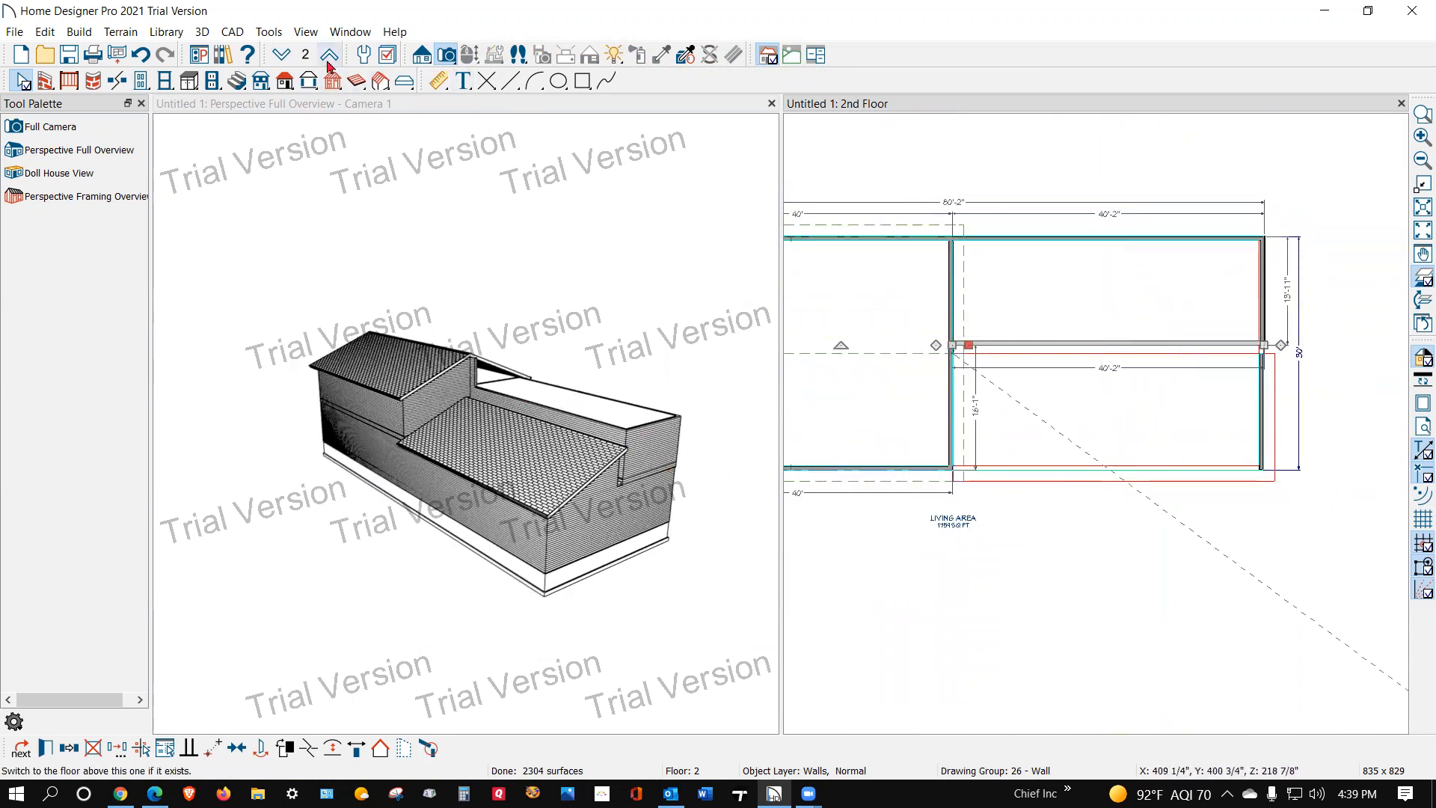
{"action": "left_click", "coordinate": [285, 83]}
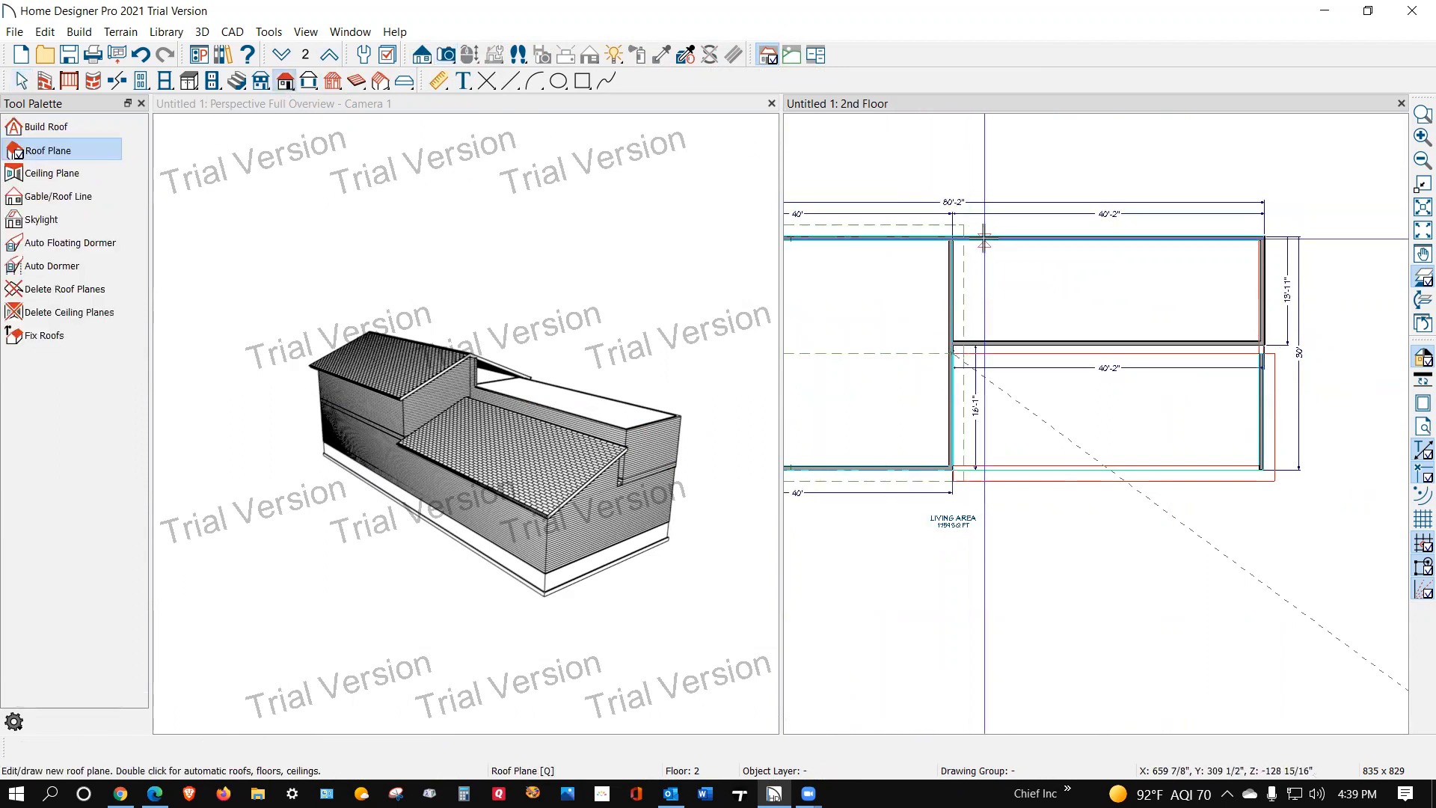
{"action": "left_click_drag", "start_coordinate": [985, 241], "coordinate": [1231, 241]}
{"action": "left_click", "coordinate": [1221, 323]}
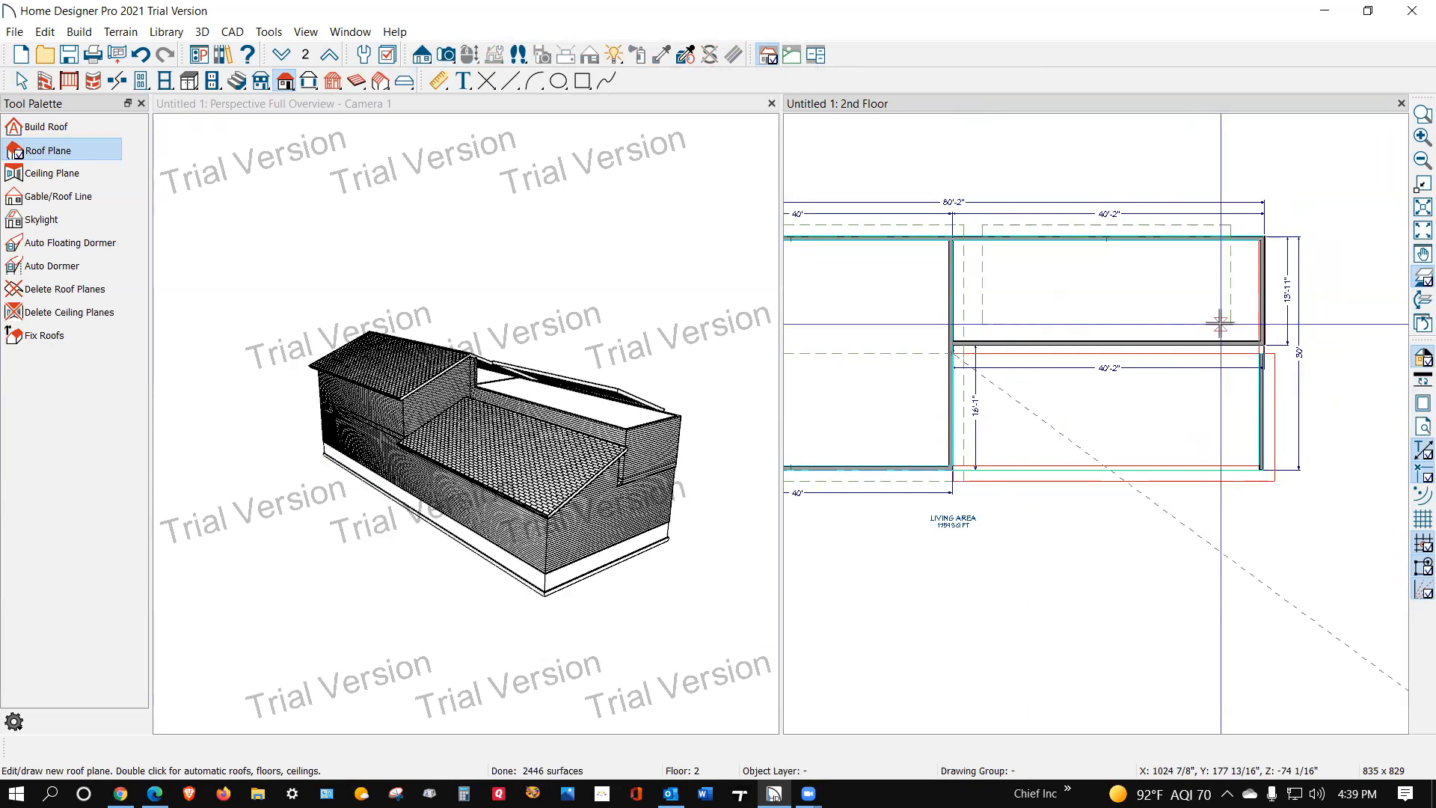
Step: Extend the new rear roof plane's outer gable edge to overhang the end wall by 18 inches
{"action": "scroll", "coordinate": [1221, 323], "scroll_direction": "up", "scroll_amount": 3}
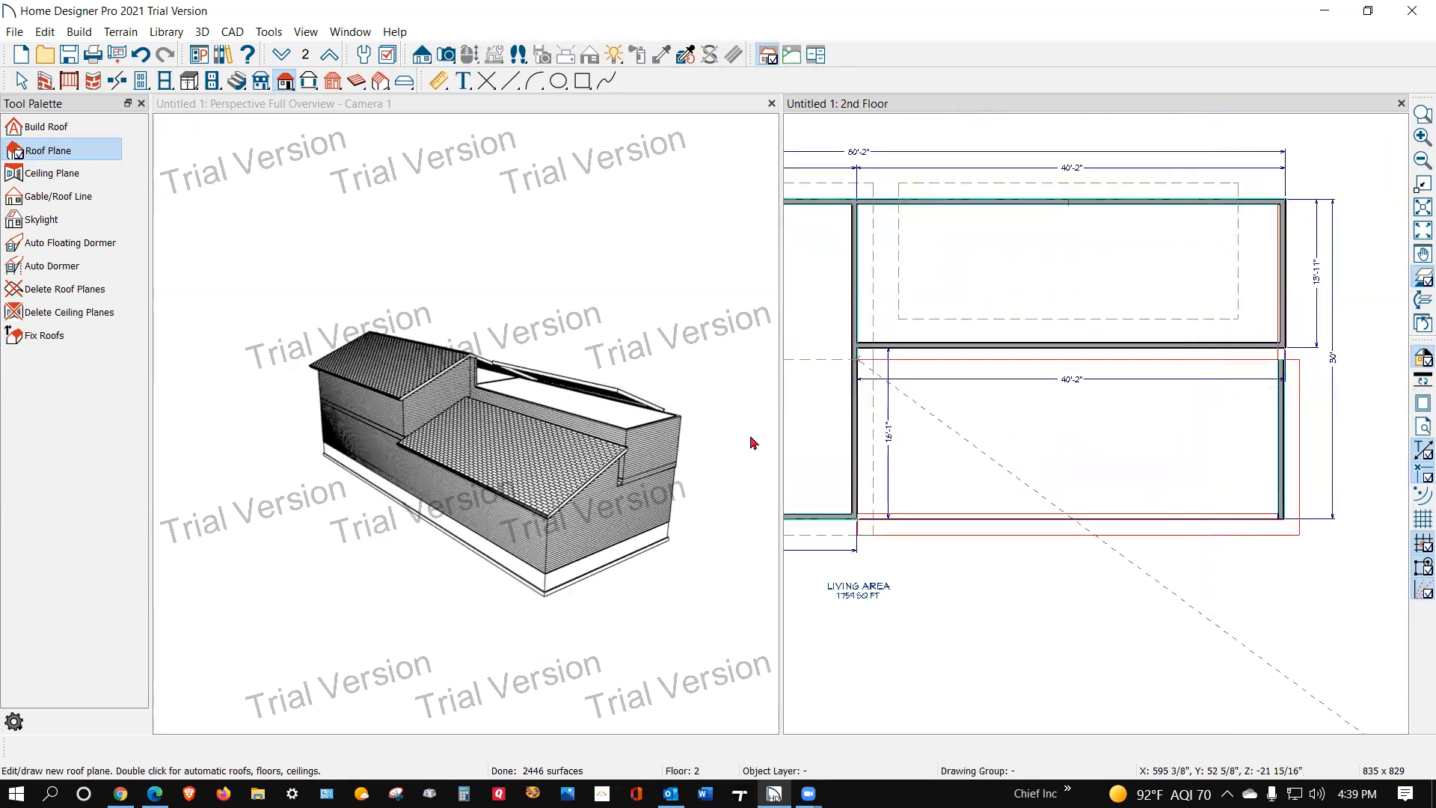
{"action": "scroll", "coordinate": [725, 371], "scroll_direction": "up", "scroll_amount": 1}
{"action": "key", "text": "space"}
{"action": "scroll", "coordinate": [467, 384], "scroll_direction": "up", "scroll_amount": 4}
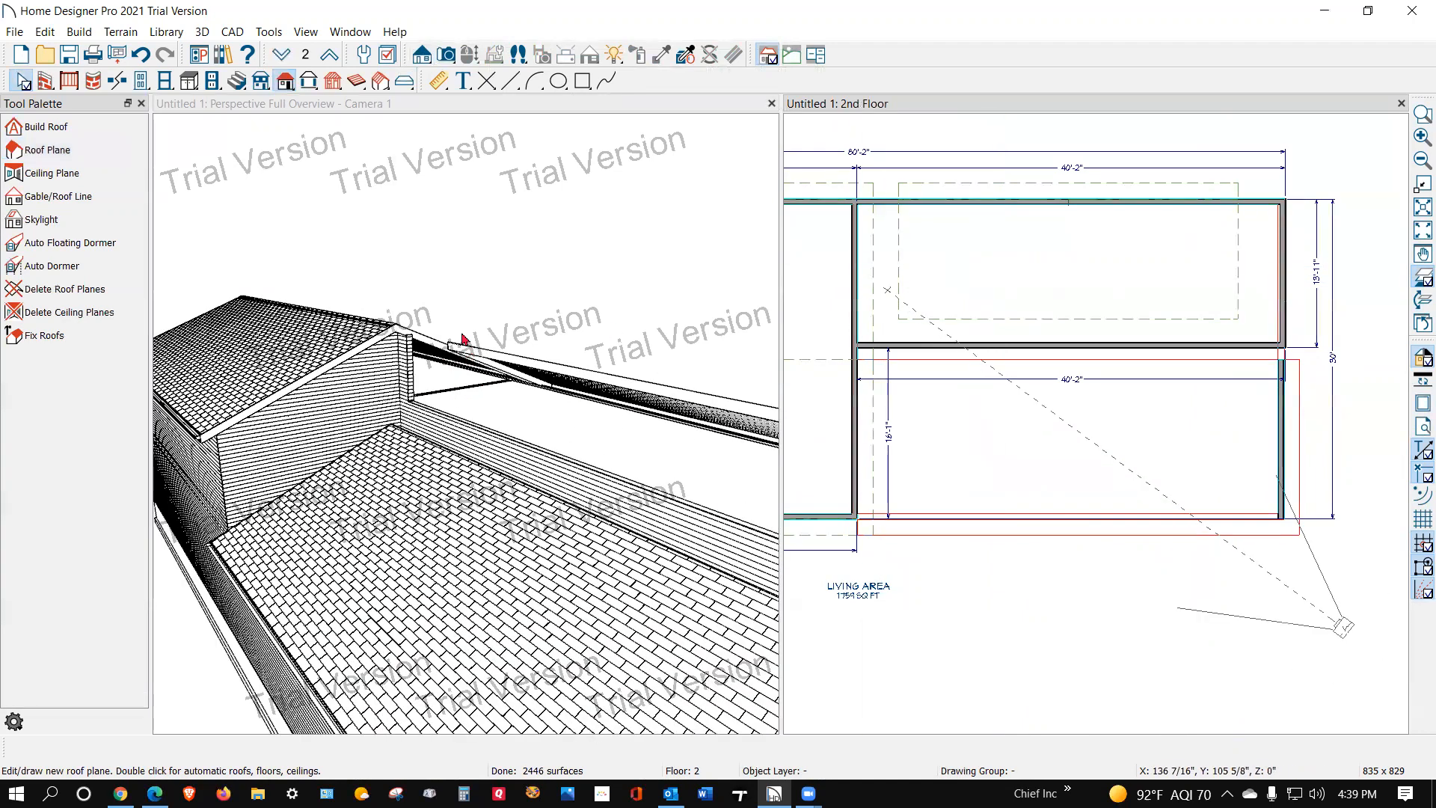
{"action": "scroll", "coordinate": [464, 341], "scroll_direction": "down", "scroll_amount": 6}
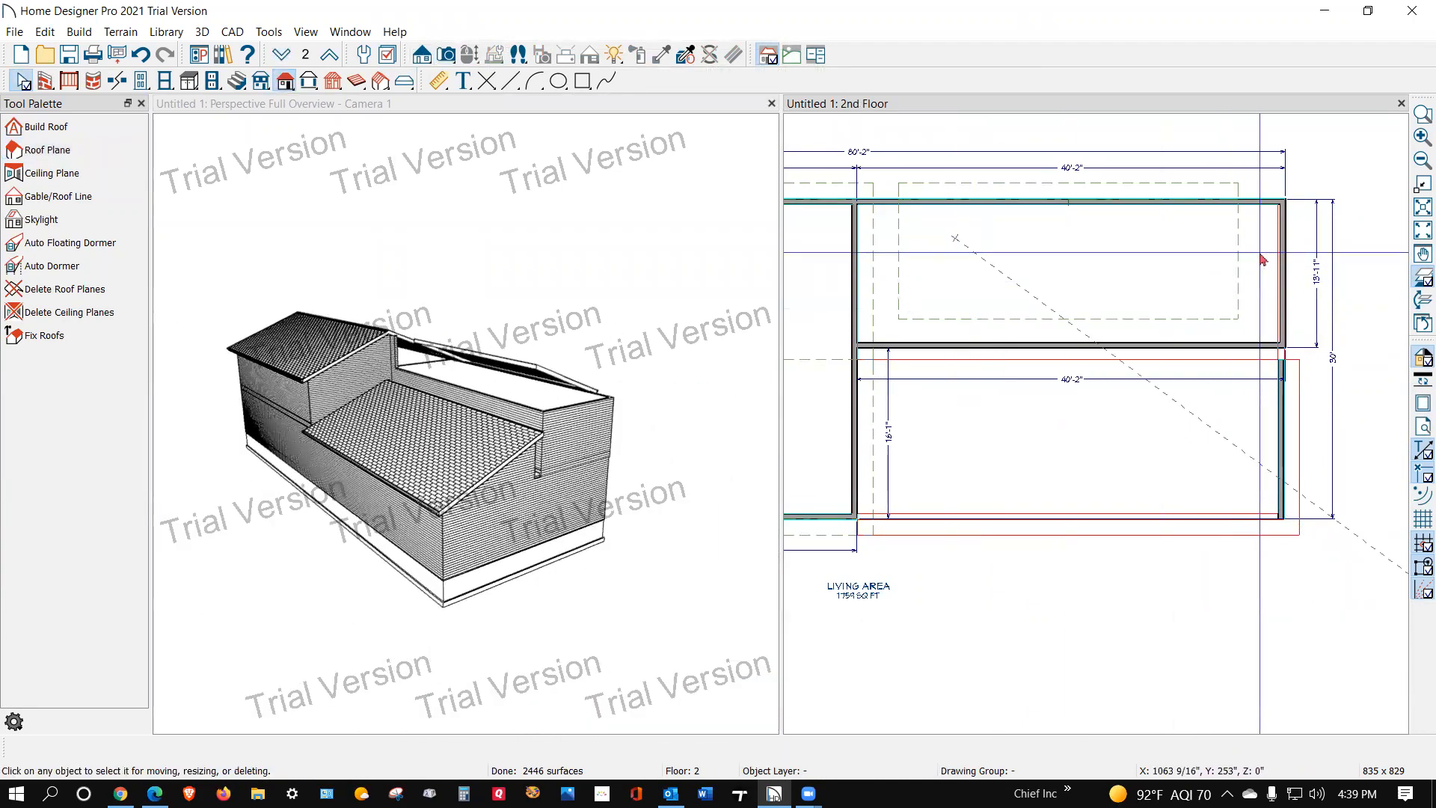
{"action": "left_click", "coordinate": [1239, 248]}
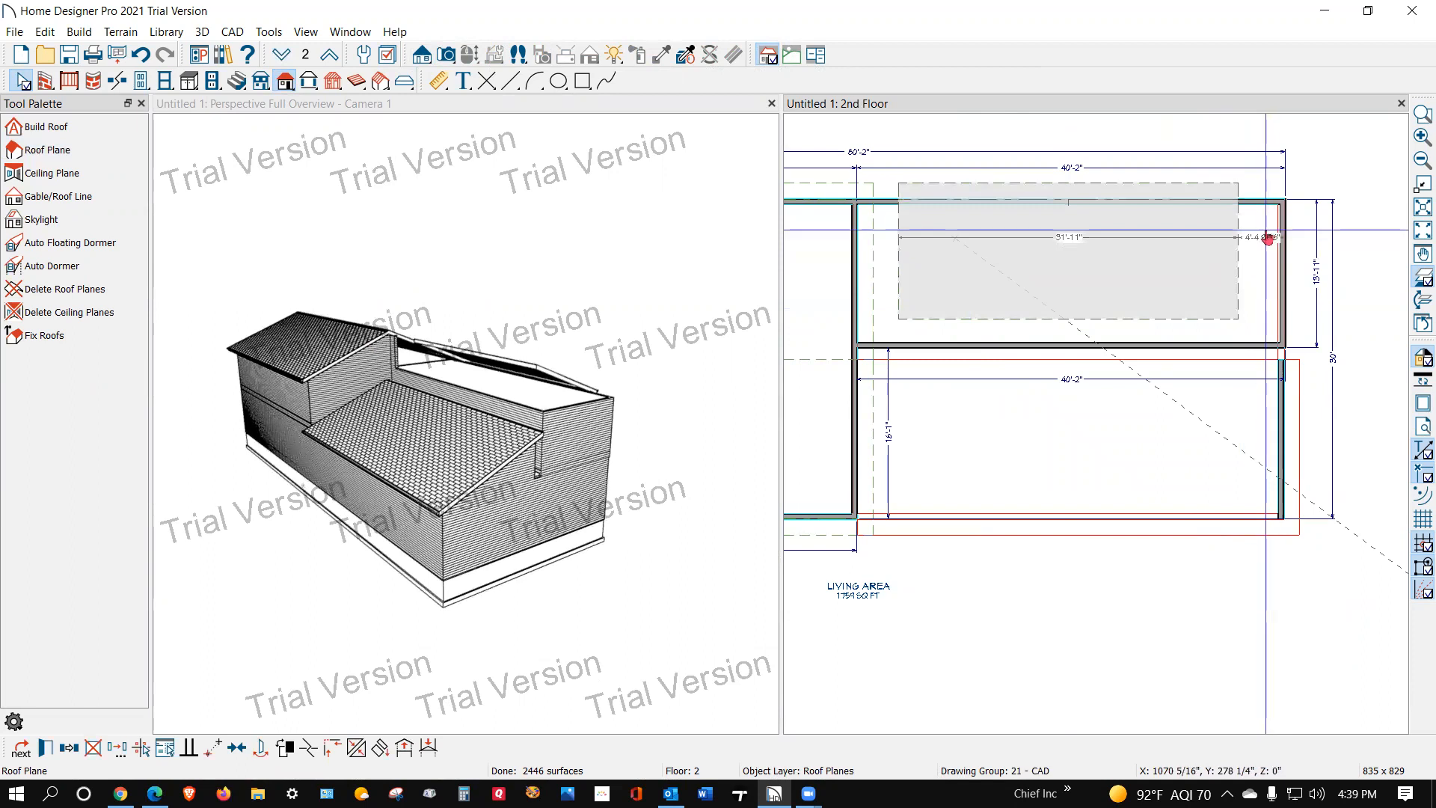
{"action": "left_click", "coordinate": [1268, 239]}
{"action": "type", "text": "-18"}
{"action": "key", "text": "Return"}
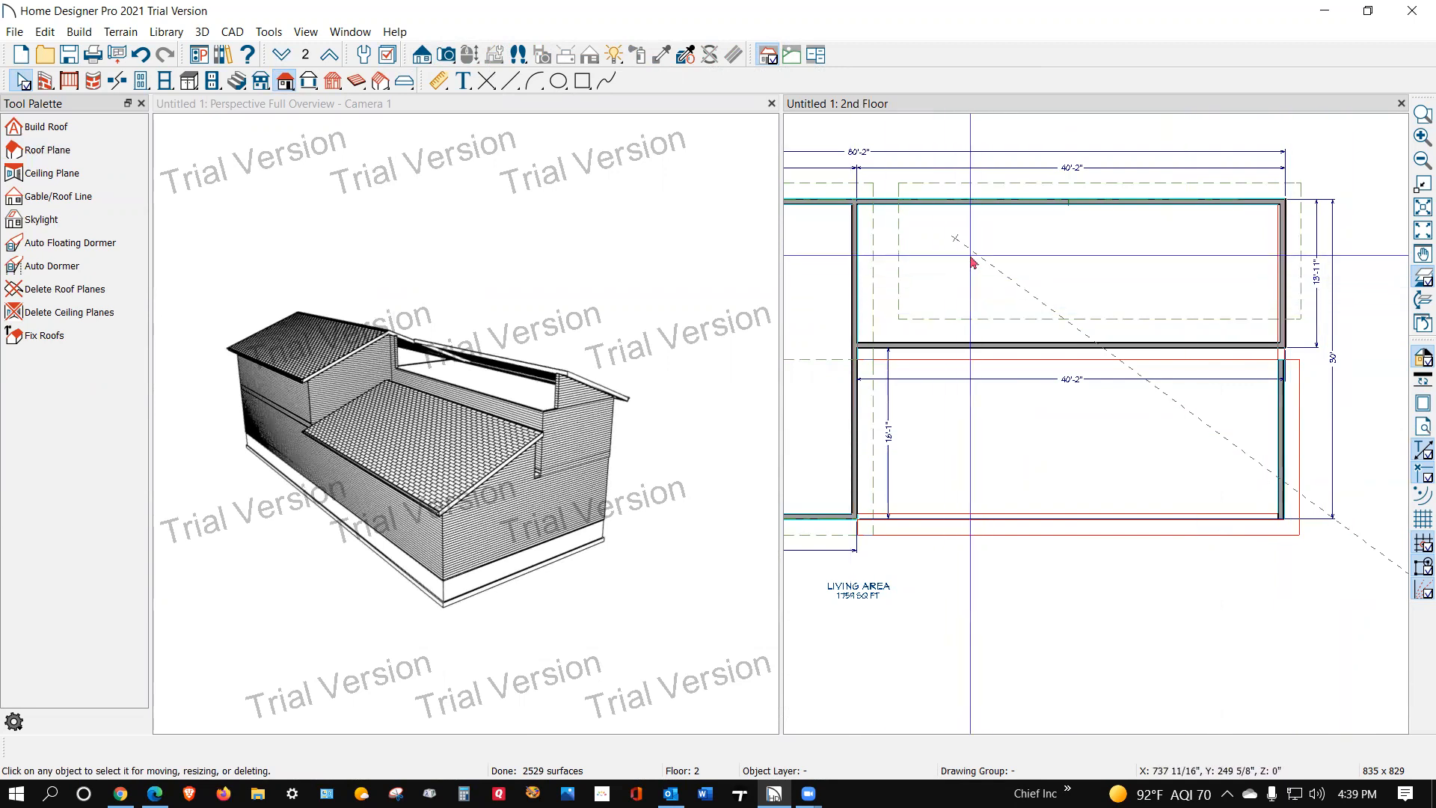
Step: Extend the rear roof plane's inner edge to meet the side wall of the two-story section
{"action": "left_click", "coordinate": [905, 263]}
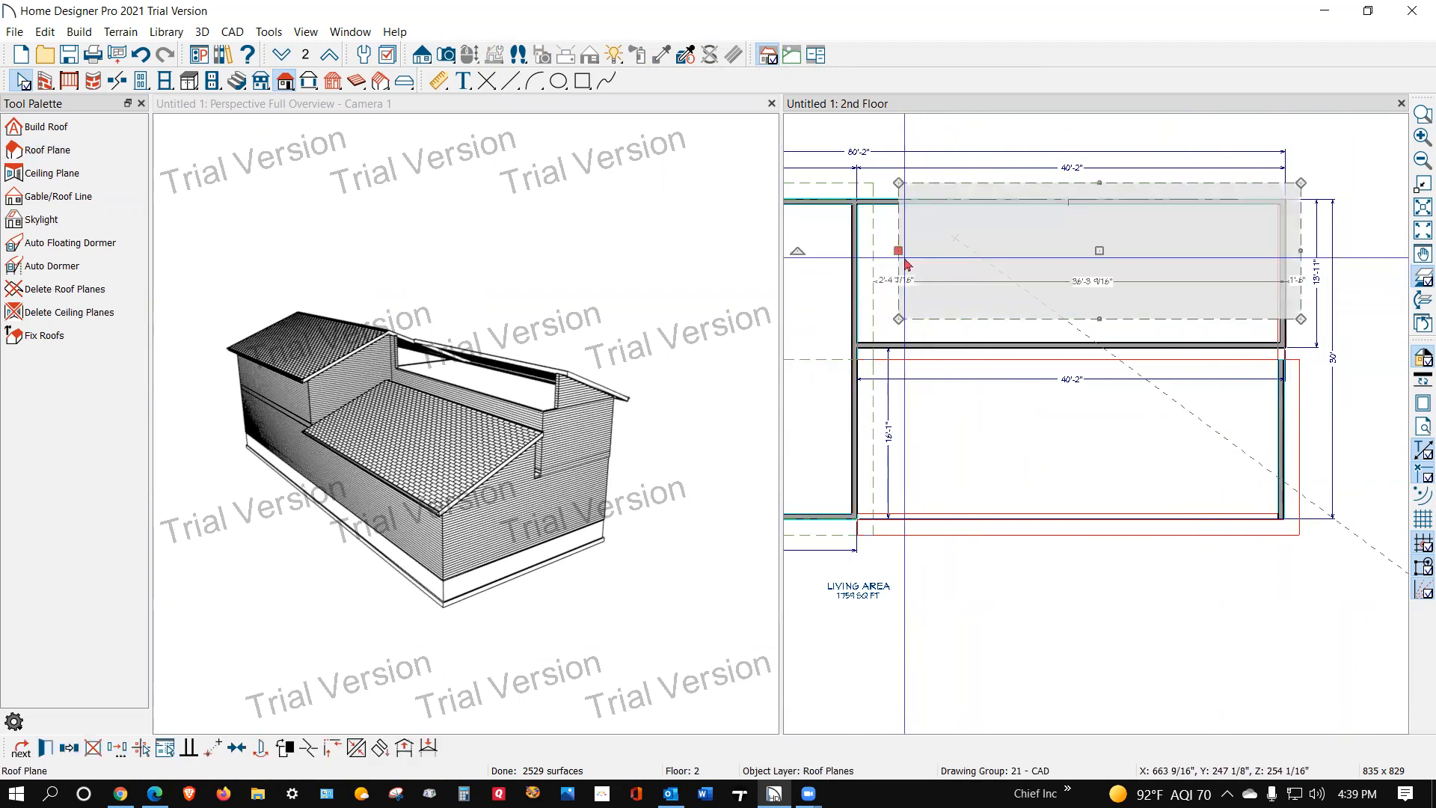
{"action": "mouse_move", "coordinate": [900, 252]}
{"action": "left_mouse_down"}
{"action": "mouse_move", "coordinate": [787, 253]}
{"action": "mouse_move", "coordinate": [859, 253]}
{"action": "left_mouse_up"}
{"action": "scroll", "coordinate": [404, 345], "scroll_direction": "up", "scroll_amount": 7}
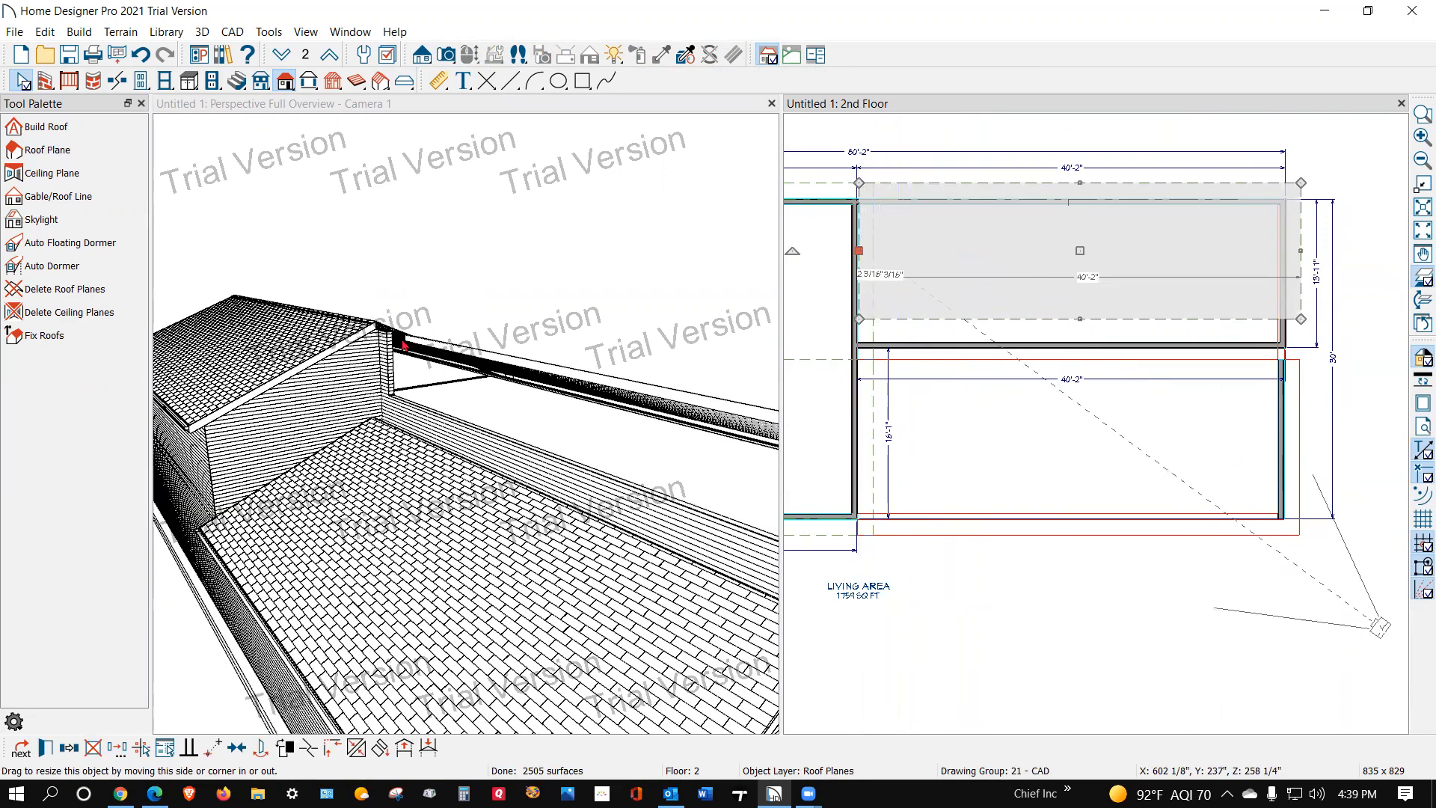
{"action": "scroll", "coordinate": [333, 364], "scroll_direction": "down", "scroll_amount": 7}
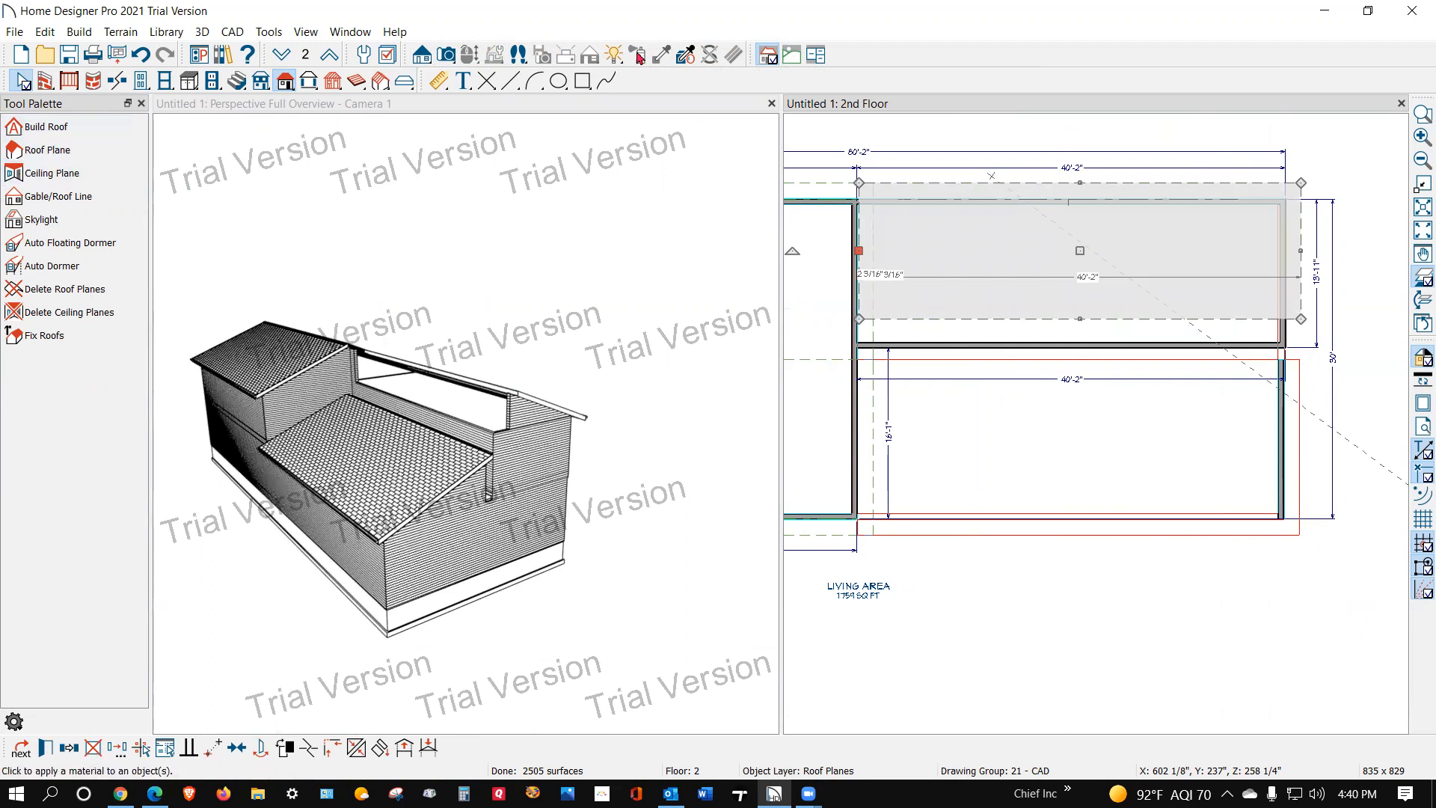
Step: Lower the new rear roof plane with a relative Z move of -12 inches
{"action": "left_click", "coordinate": [493, 286]}
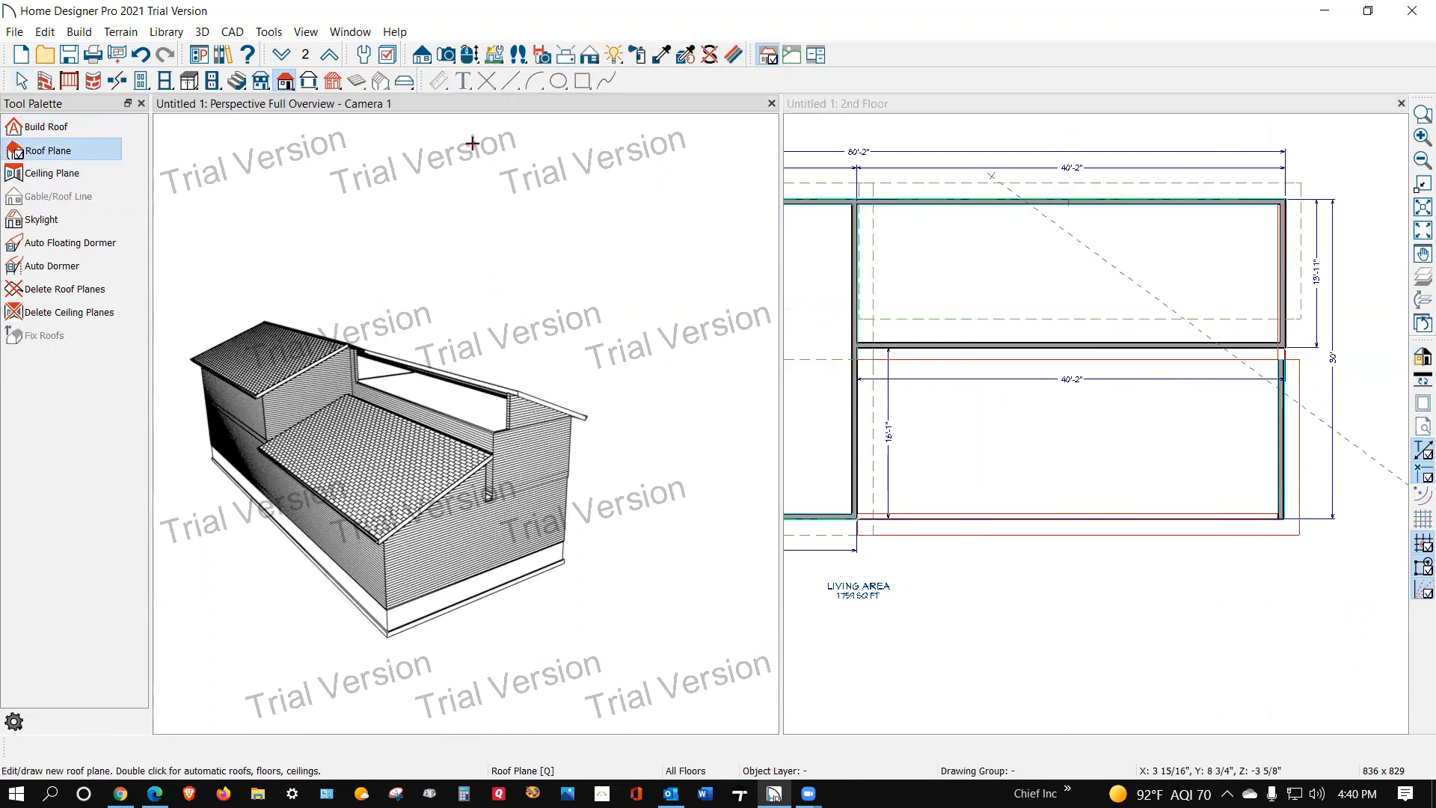
{"action": "left_click", "coordinate": [461, 60]}
{"action": "left_click_drag", "start_coordinate": [464, 199], "coordinate": [451, 434]}
{"action": "key", "text": "space"}
{"action": "left_click", "coordinate": [454, 443]}
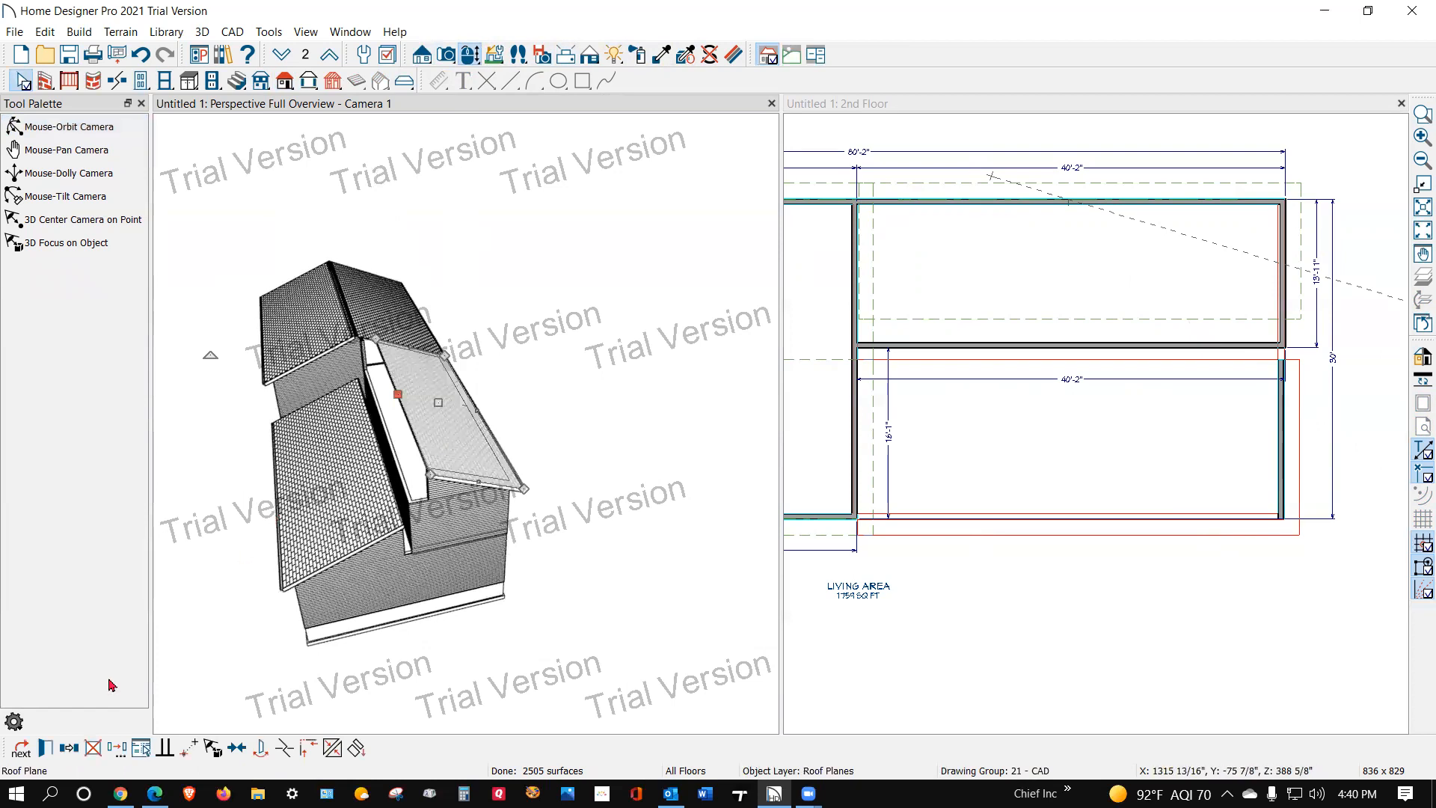
{"action": "left_click", "coordinate": [117, 748]}
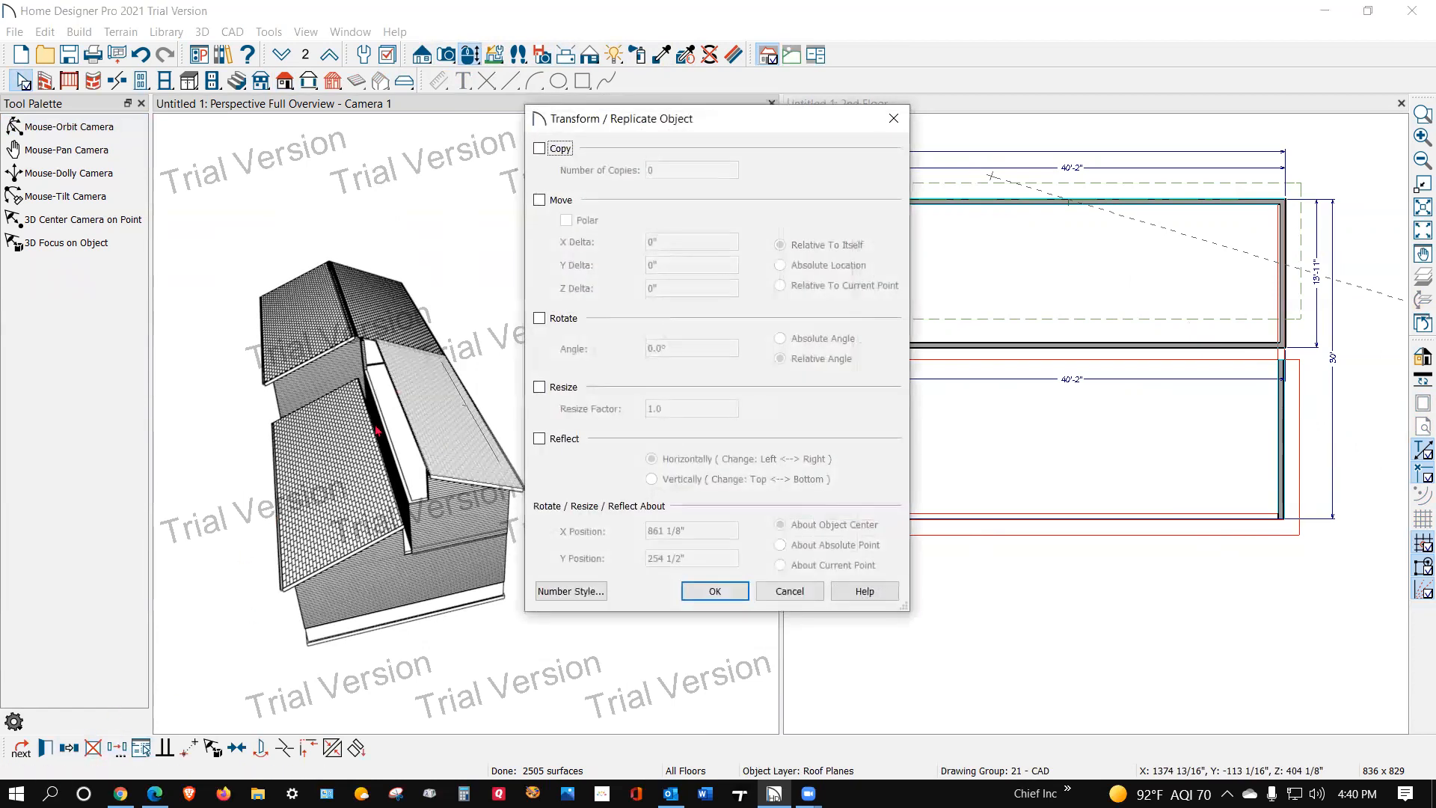
{"action": "left_click", "coordinate": [540, 200]}
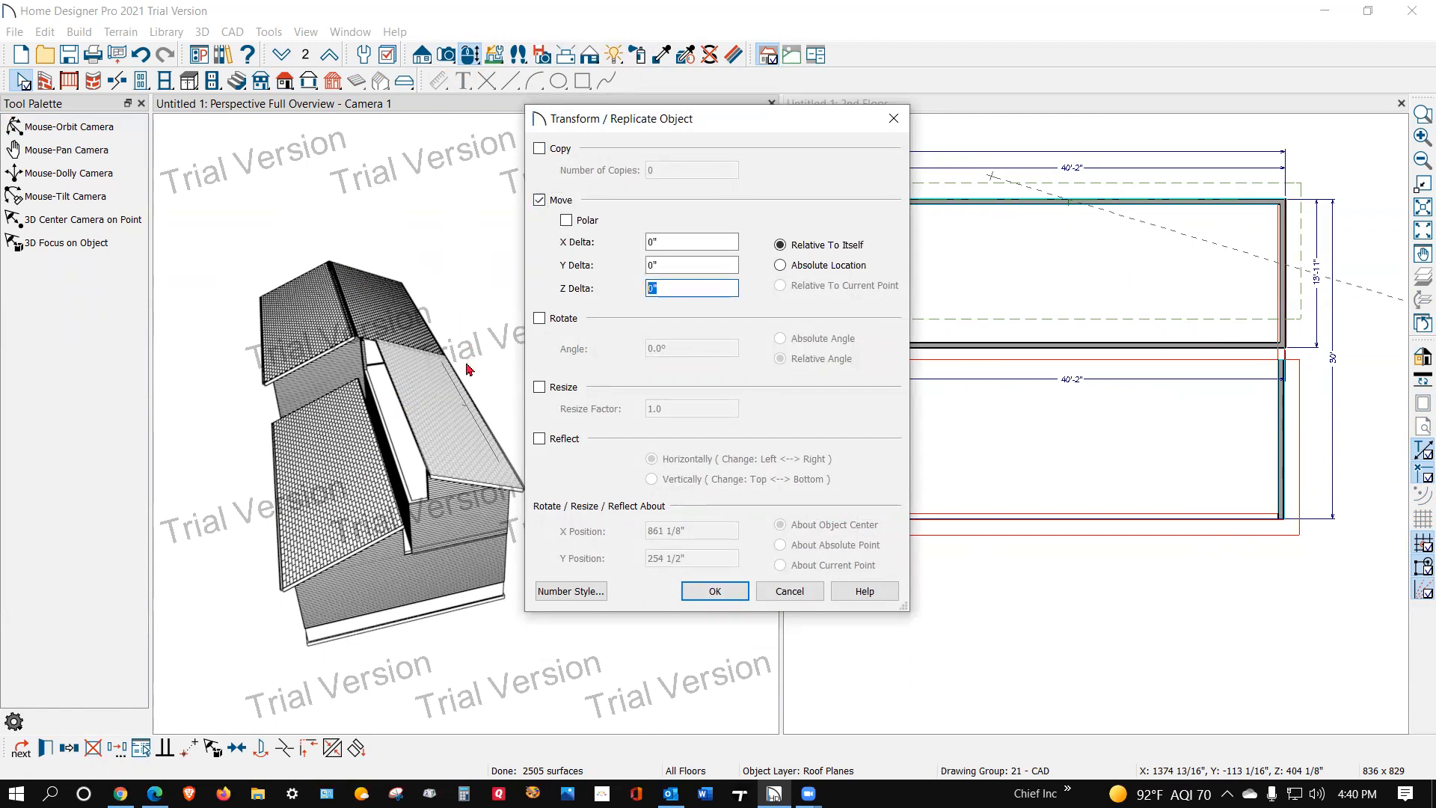
{"action": "type", "text": "-12"}
{"action": "key", "text": "Return"}
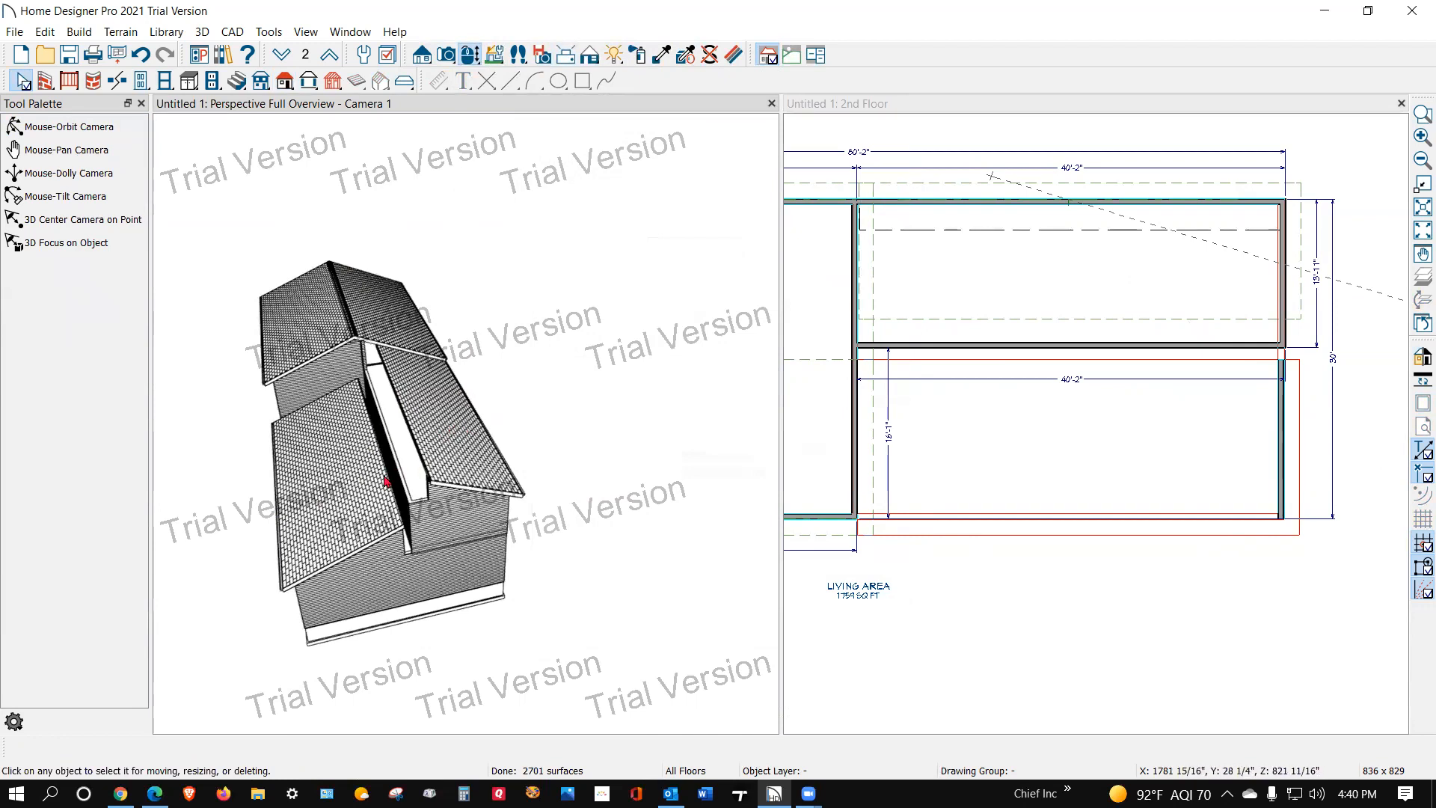
Step: Set the pitch of the lower section's front roof plane to 8 in 12
{"action": "left_click", "coordinate": [379, 487]}
{"action": "double_click", "coordinate": [378, 487]}
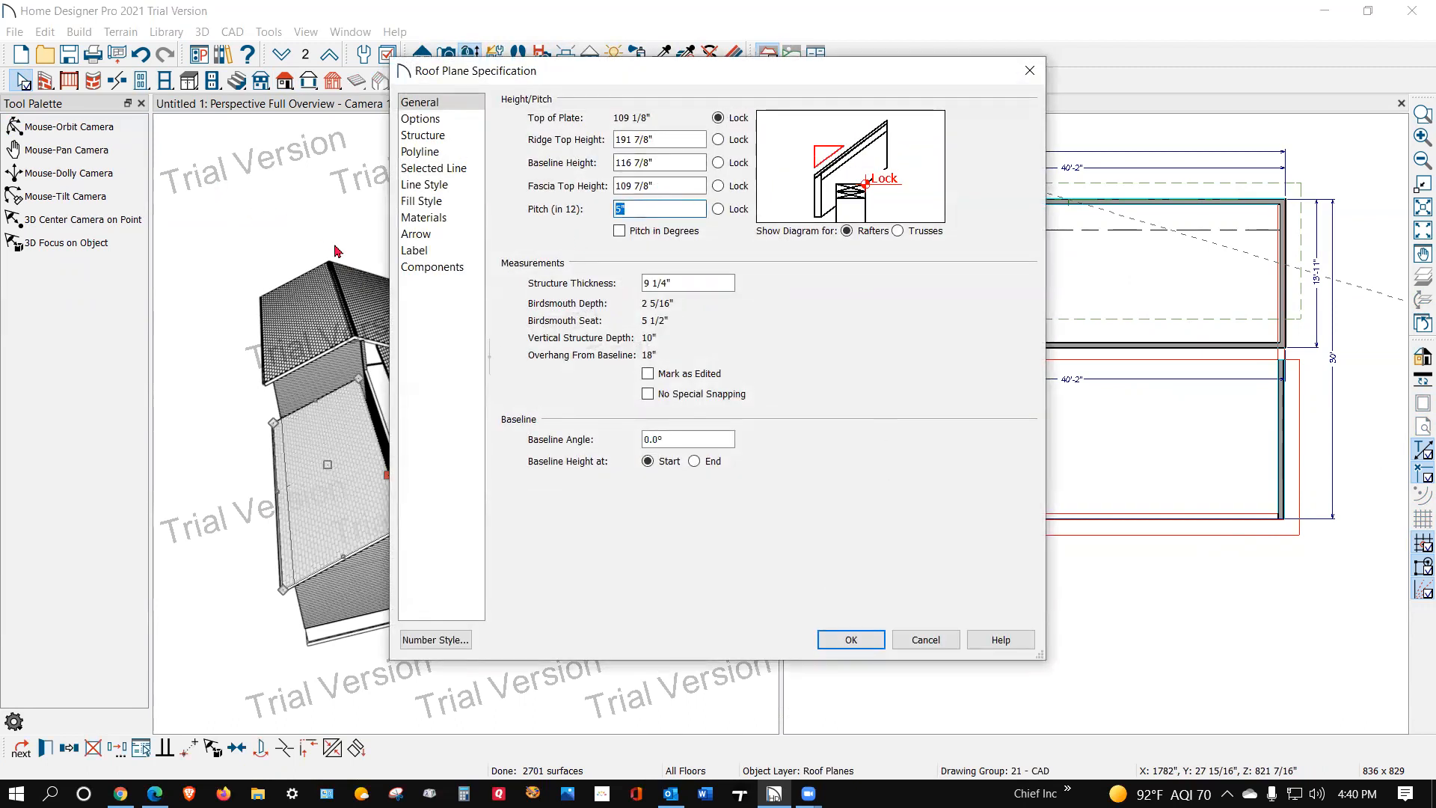
{"action": "left_click", "coordinate": [853, 639]}
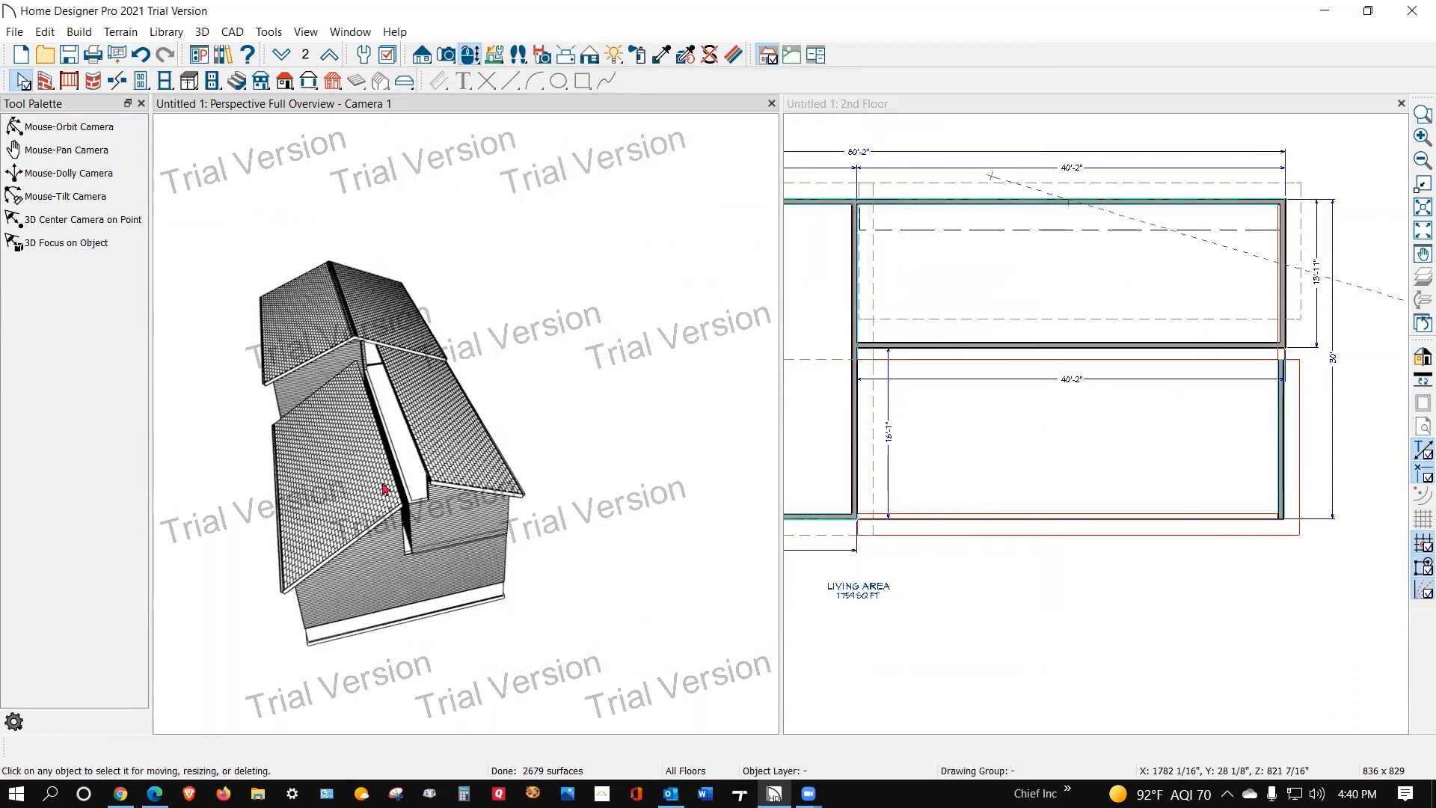
Step: Join the upper edge of the lower section's front roof plane to the rear roof plane to form the ridge
{"action": "right_click", "coordinate": [383, 490]}
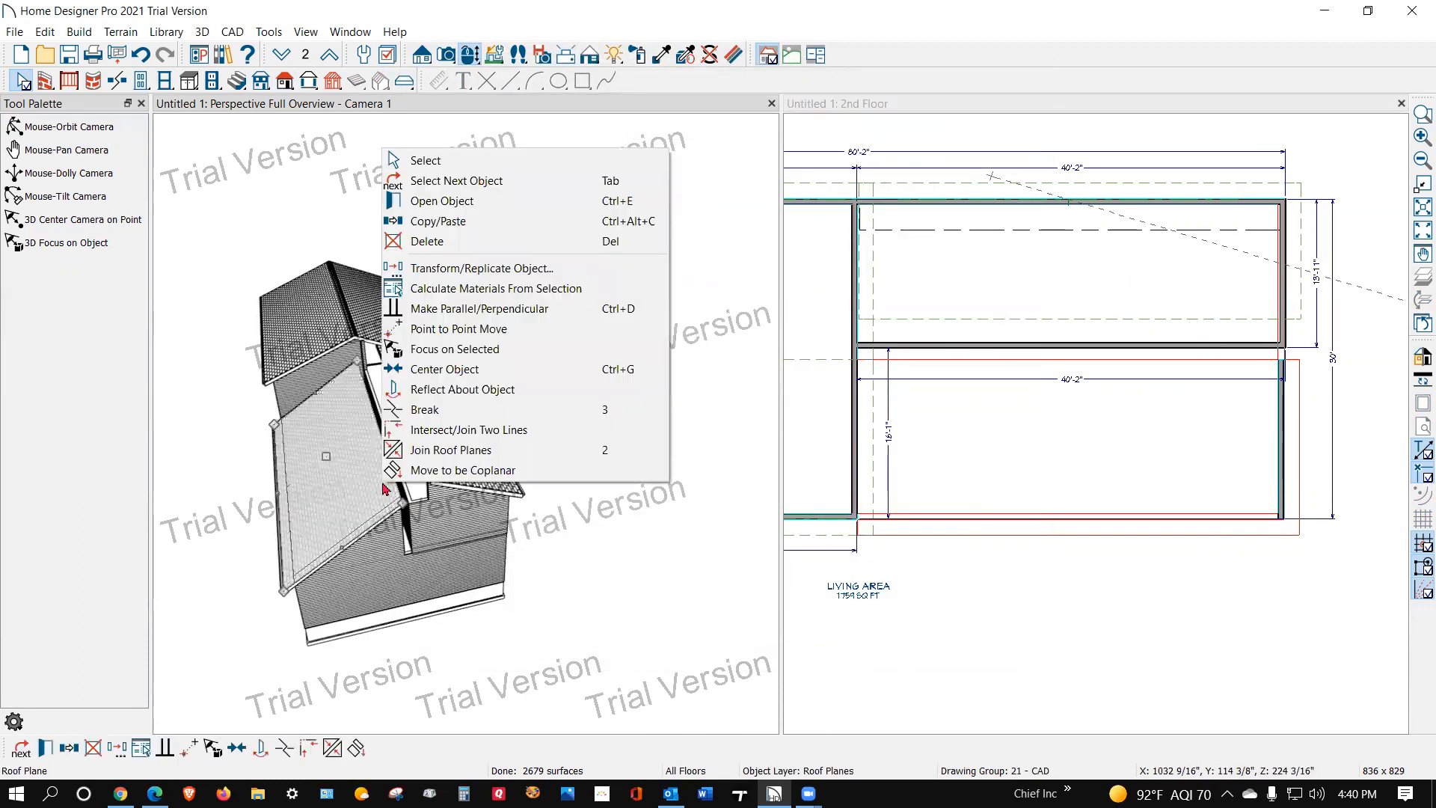
{"action": "left_click", "coordinate": [419, 456]}
{"action": "left_click", "coordinate": [426, 457]}
{"action": "scroll", "coordinate": [388, 408], "scroll_direction": "up", "scroll_amount": 3}
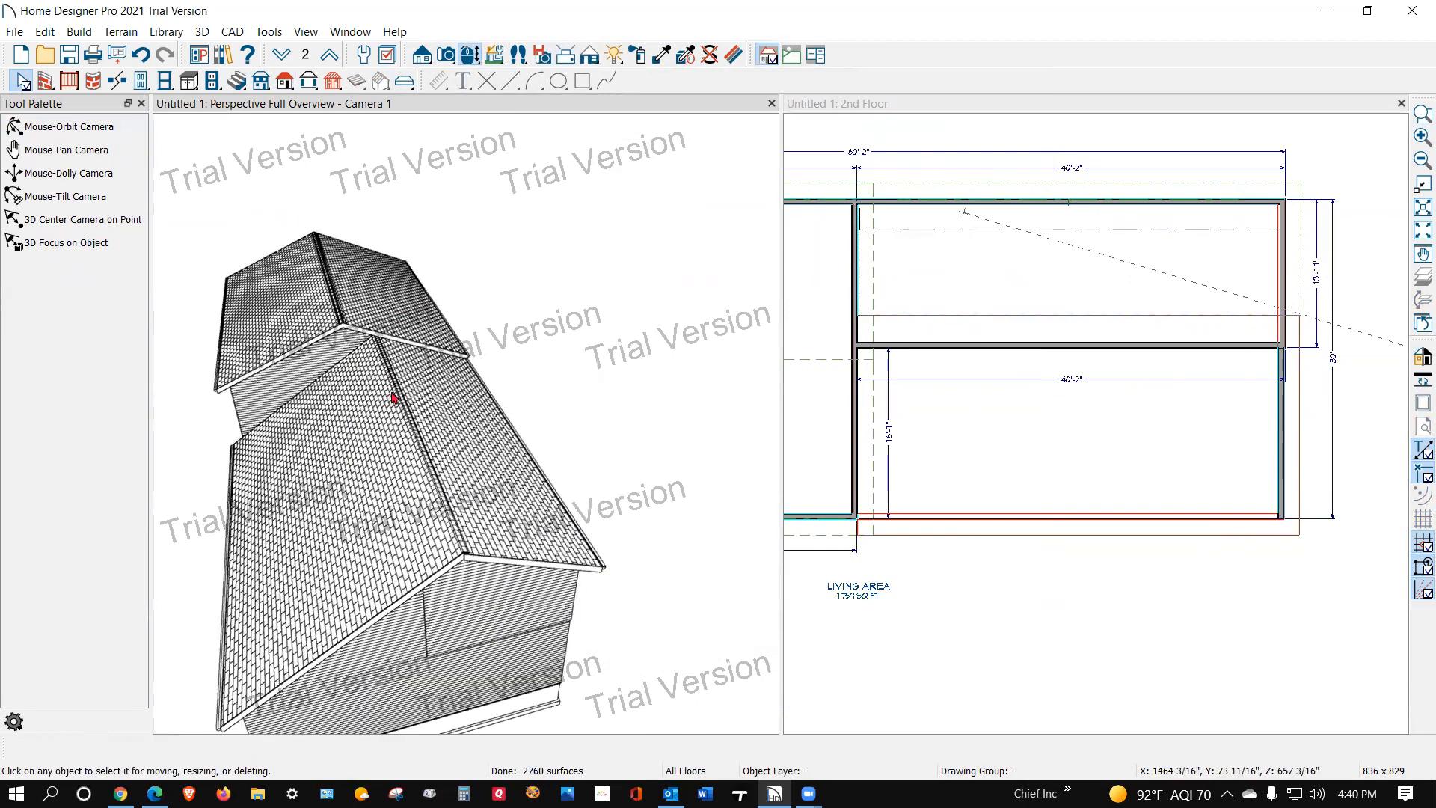
{"action": "scroll", "coordinate": [394, 397], "scroll_direction": "down", "scroll_amount": 2}
{"action": "left_click", "coordinate": [13, 127]}
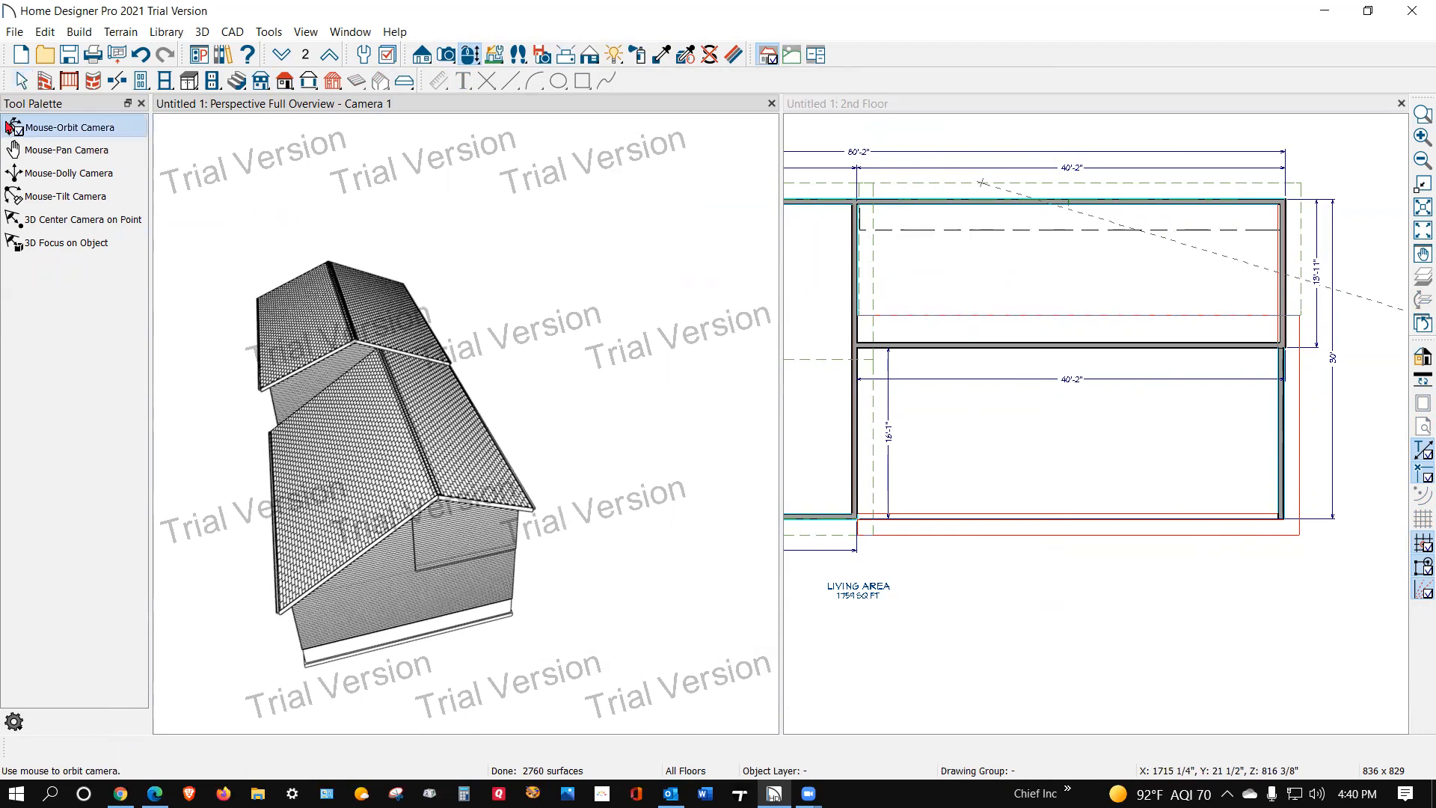
{"action": "left_click_drag", "start_coordinate": [393, 355], "coordinate": [510, 425]}
{"action": "left_click_drag", "start_coordinate": [361, 361], "coordinate": [196, 406]}
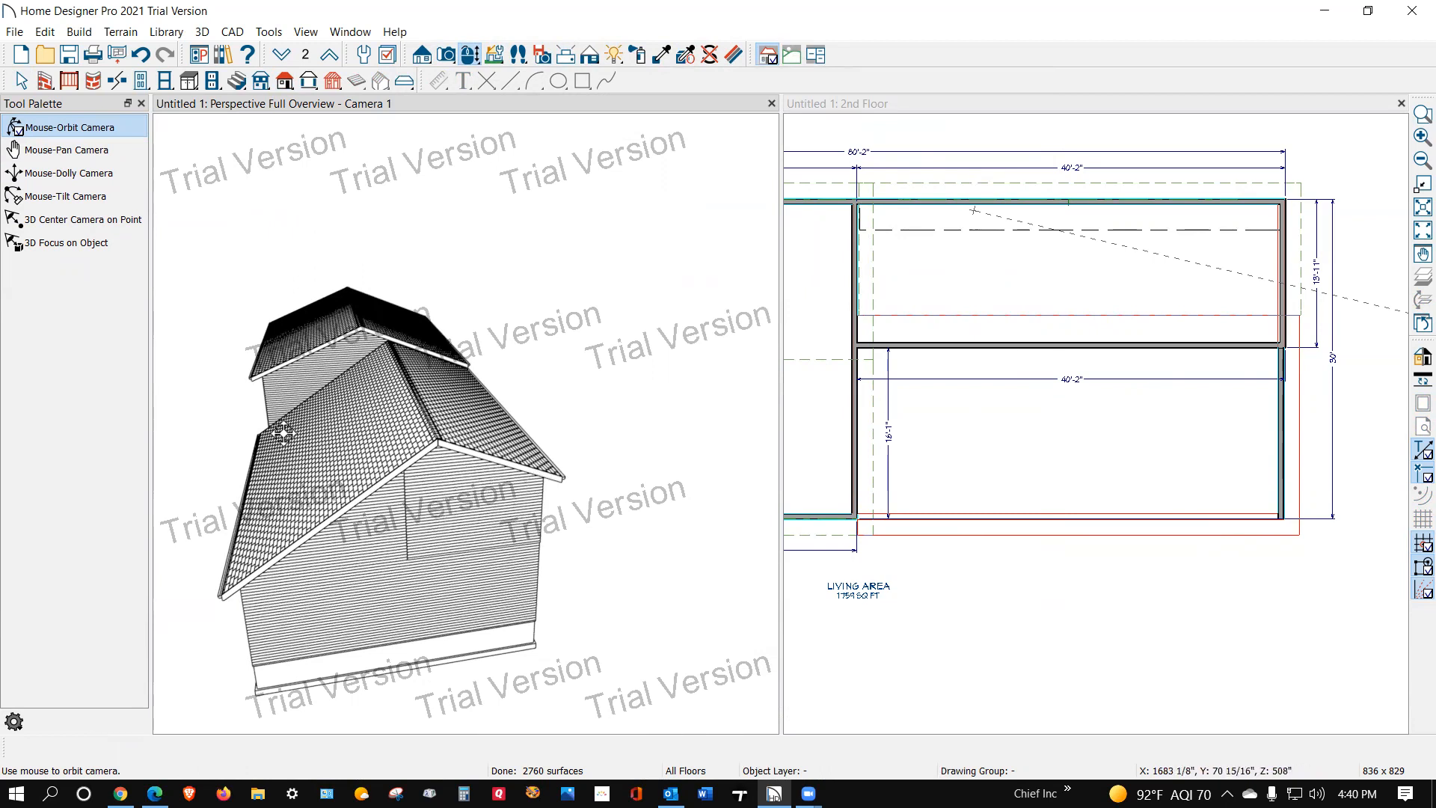
{"action": "left_click_drag", "start_coordinate": [353, 444], "coordinate": [493, 449]}
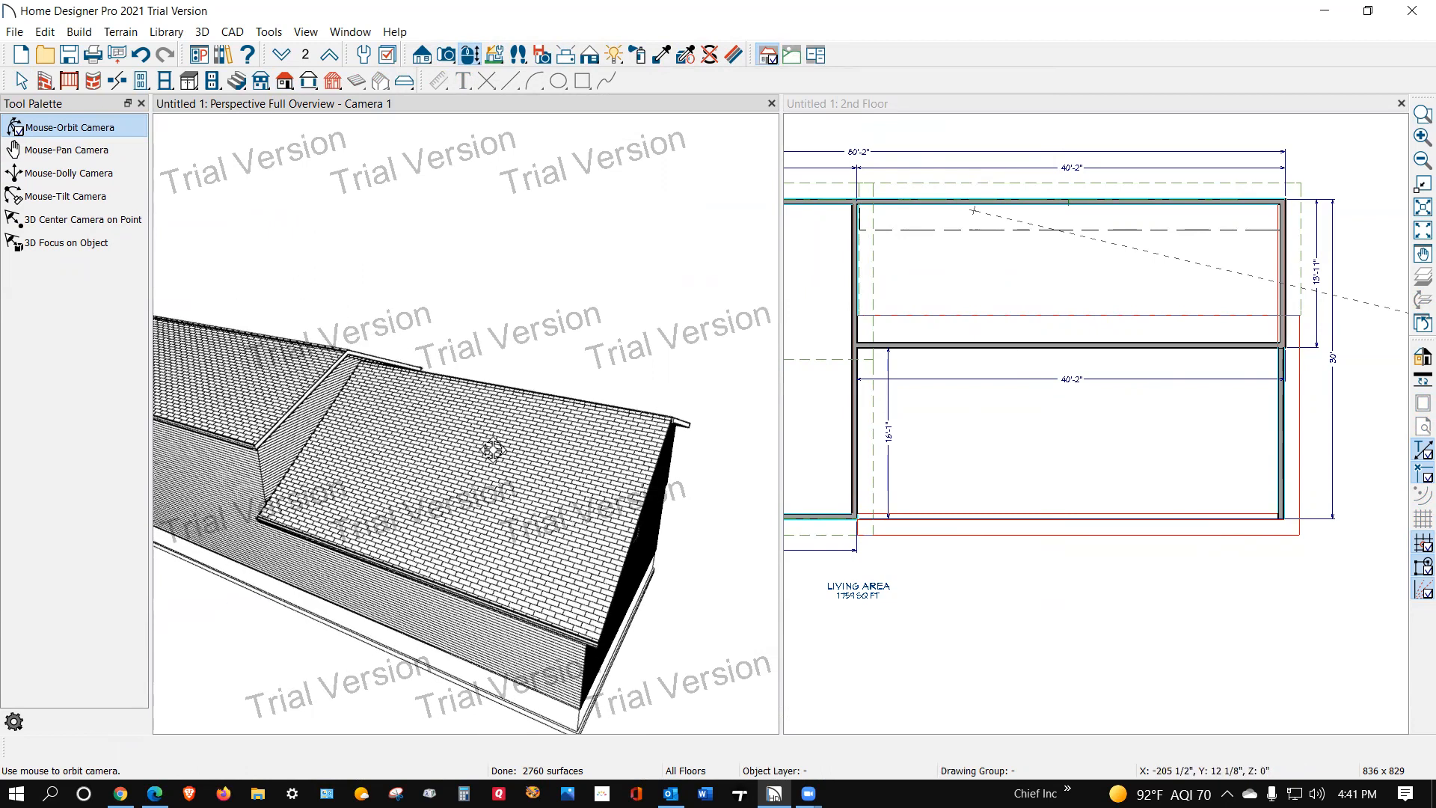
{"action": "left_click", "coordinate": [76, 31]}
{"action": "mouse_move", "coordinate": [151, 180]}
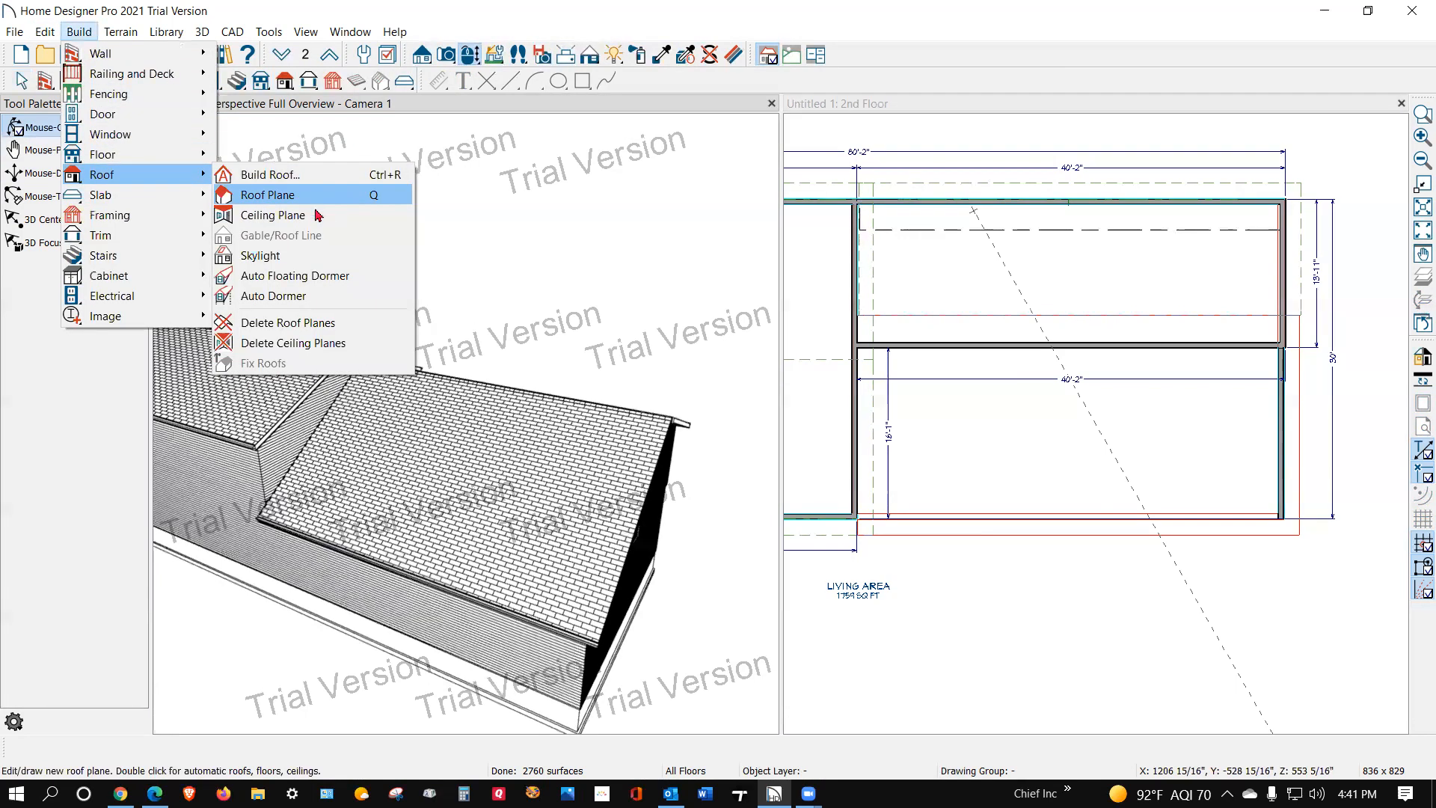
{"action": "left_click", "coordinate": [320, 256]}
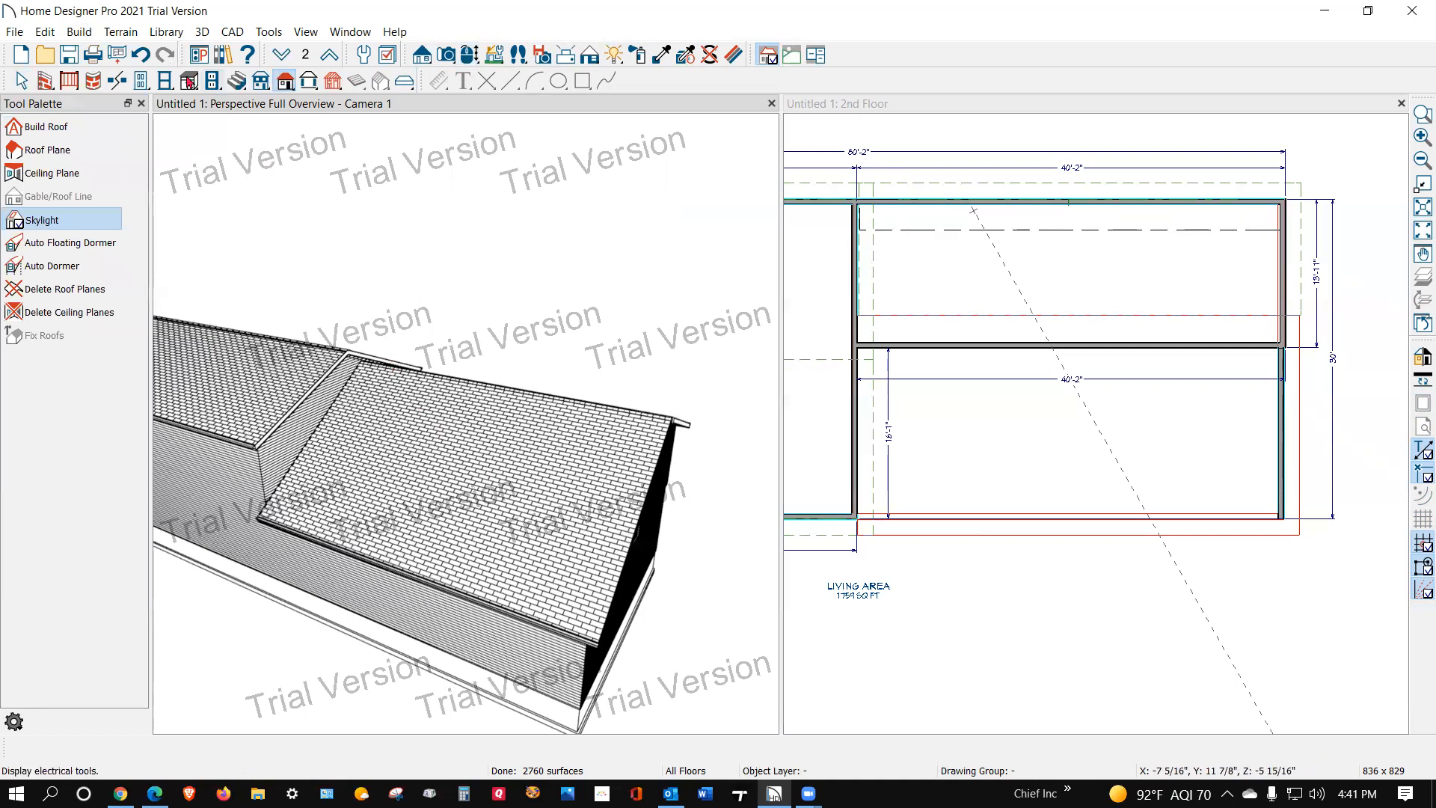
Step: Place two Auto Dormers side by side on the lower section's front roof plane
{"action": "left_click", "coordinate": [80, 31]}
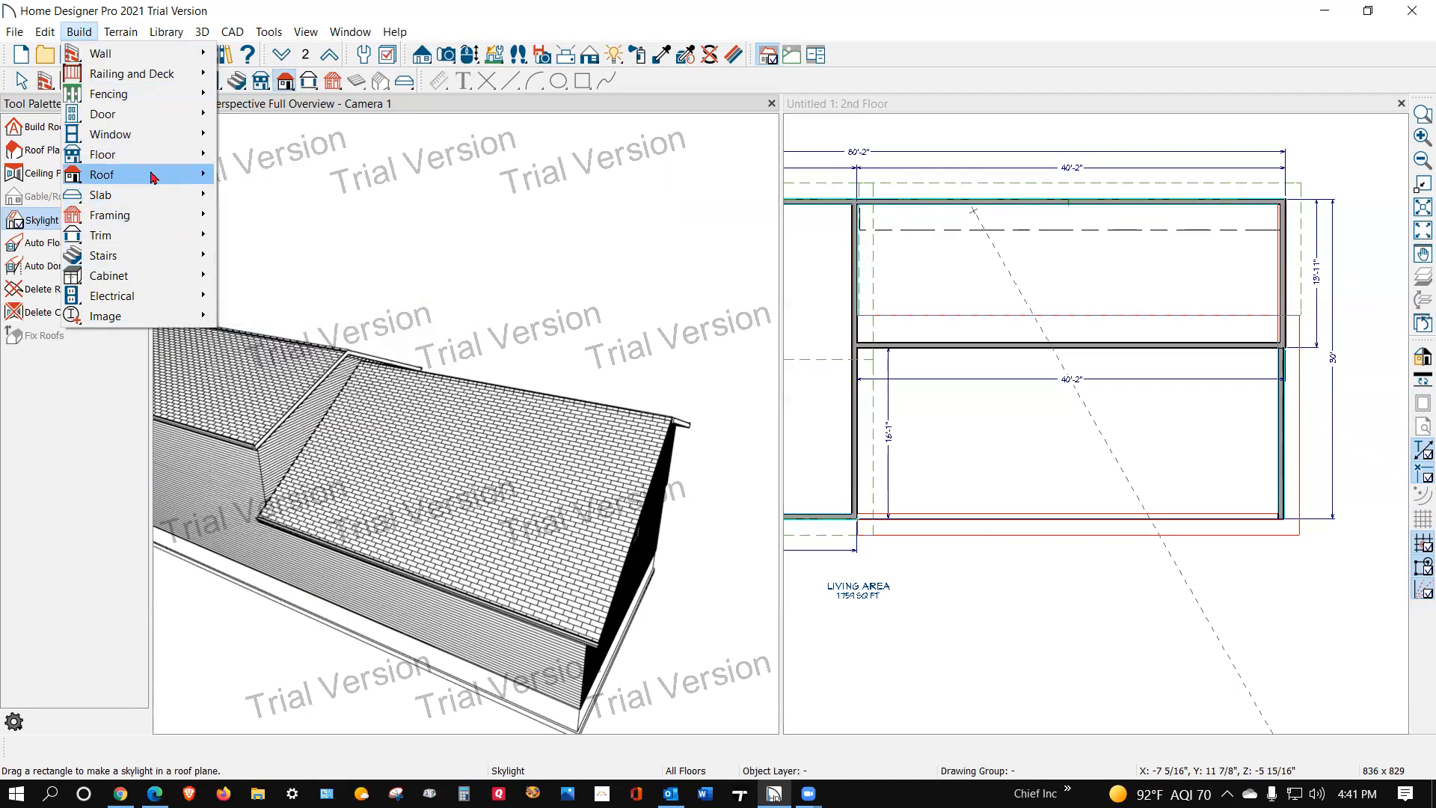
{"action": "mouse_move", "coordinate": [152, 177]}
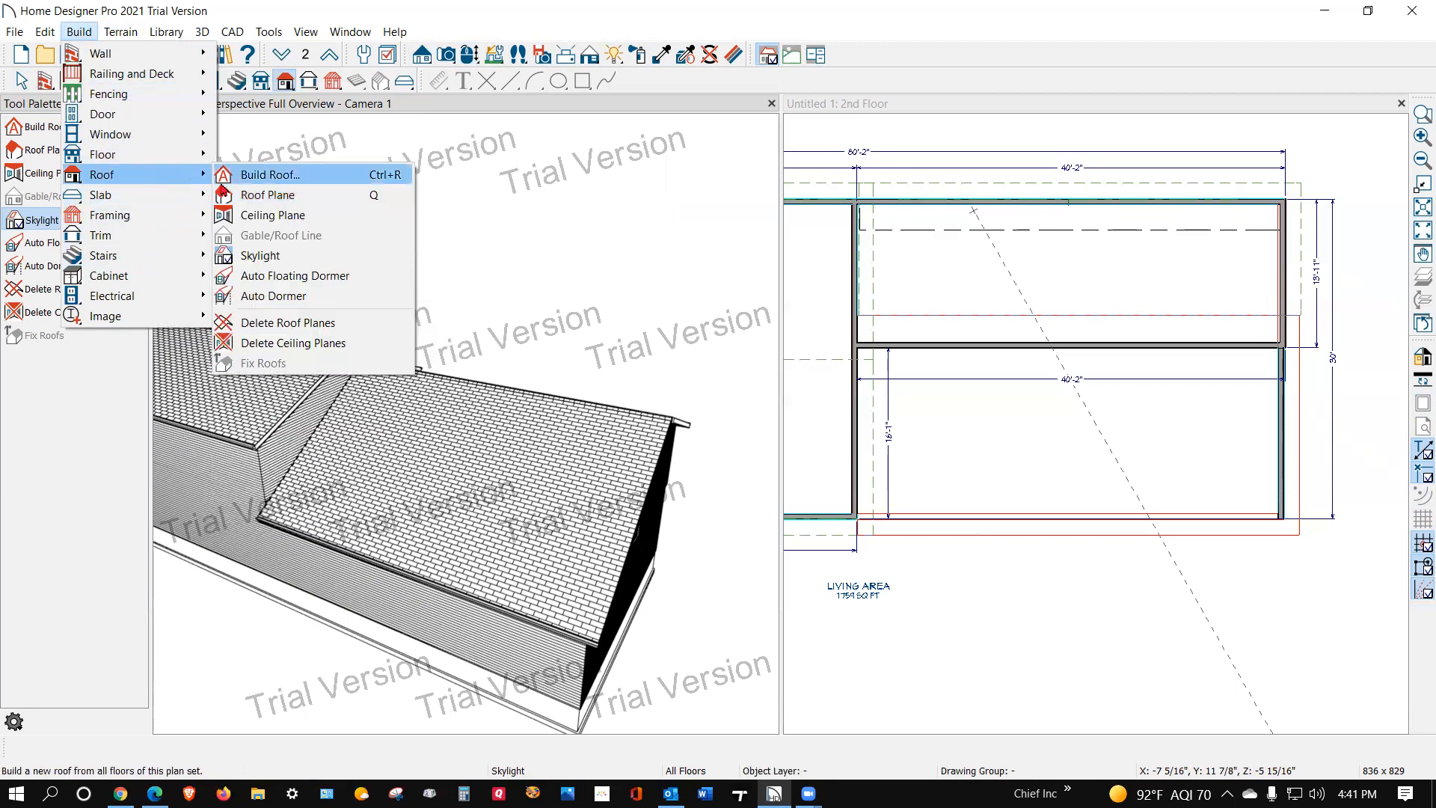
{"action": "left_click", "coordinate": [314, 296]}
{"action": "left_click", "coordinate": [538, 512]}
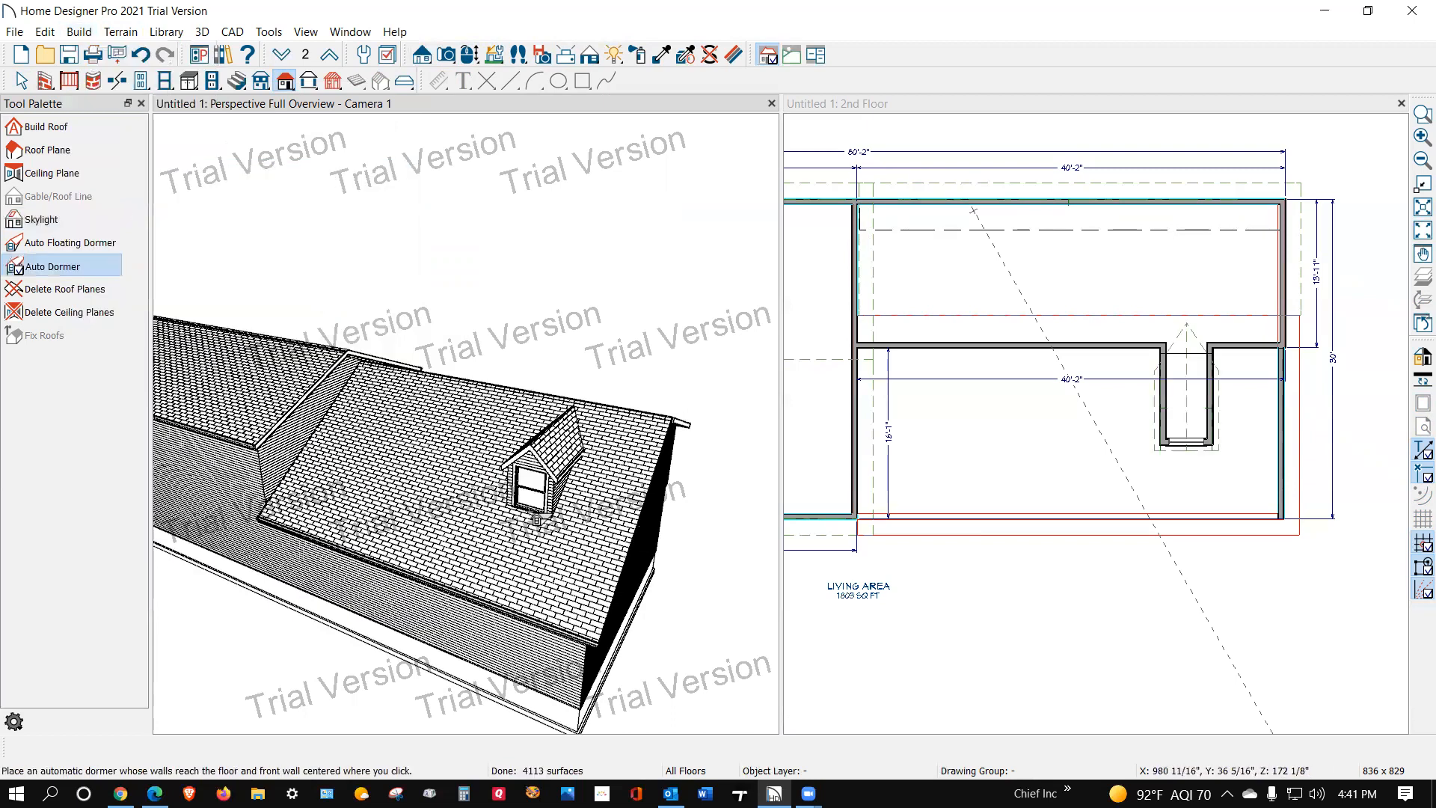
{"action": "left_click", "coordinate": [424, 472]}
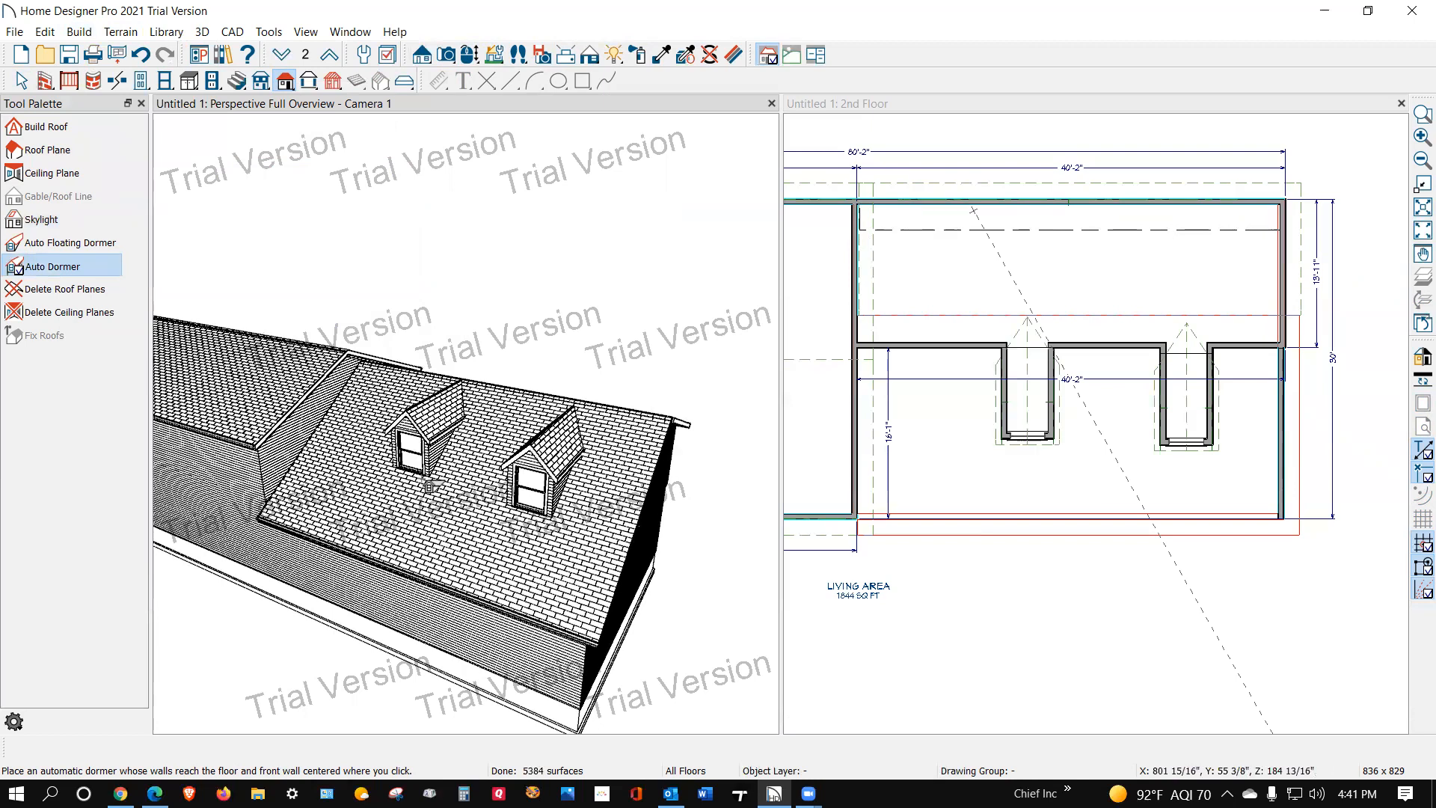
{"action": "key", "text": "space"}
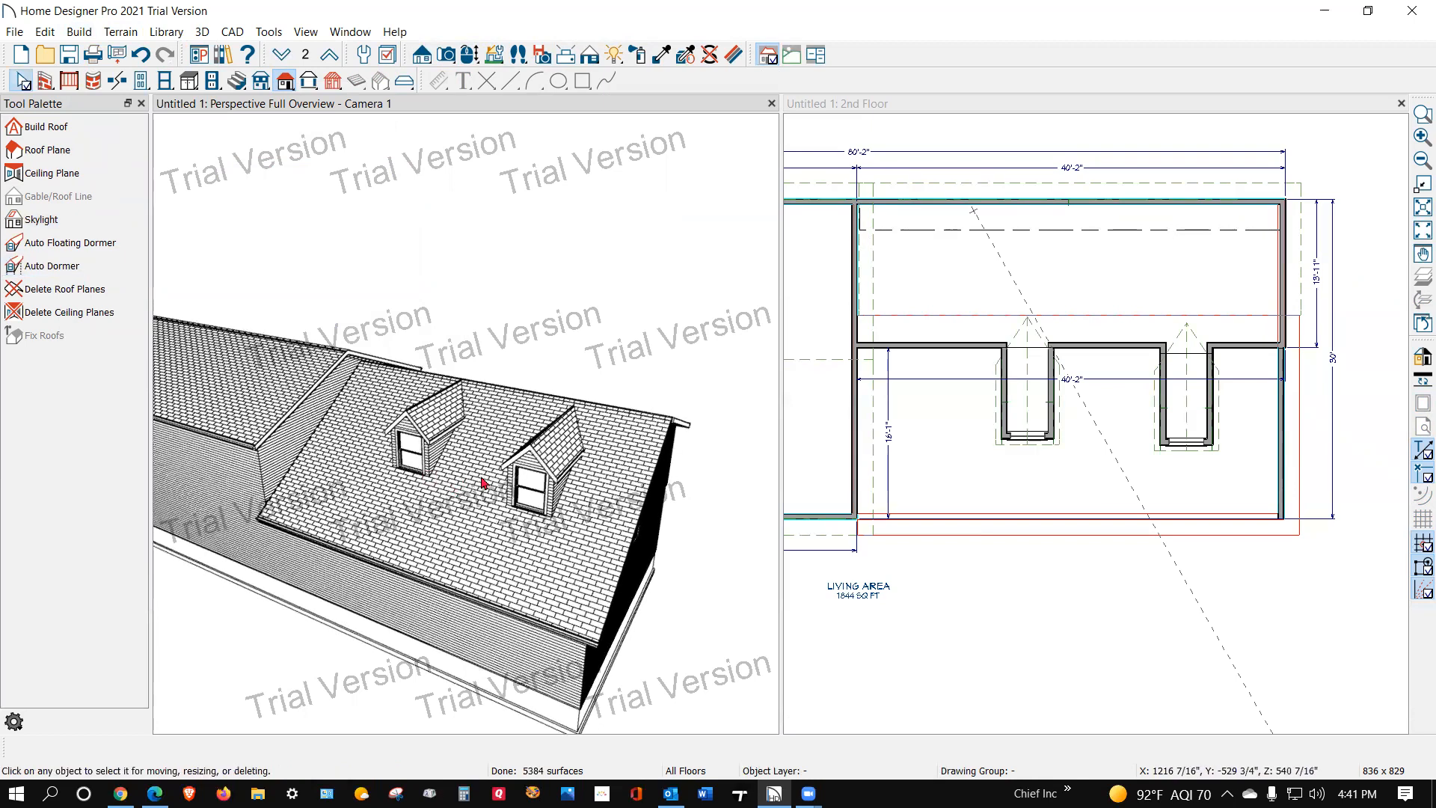
Step: Move both dormers down the front roof slope, closer to the eave
{"action": "left_click", "coordinate": [529, 463]}
{"action": "left_click_drag", "start_coordinate": [538, 523], "coordinate": [516, 572]}
{"action": "left_click", "coordinate": [406, 470]}
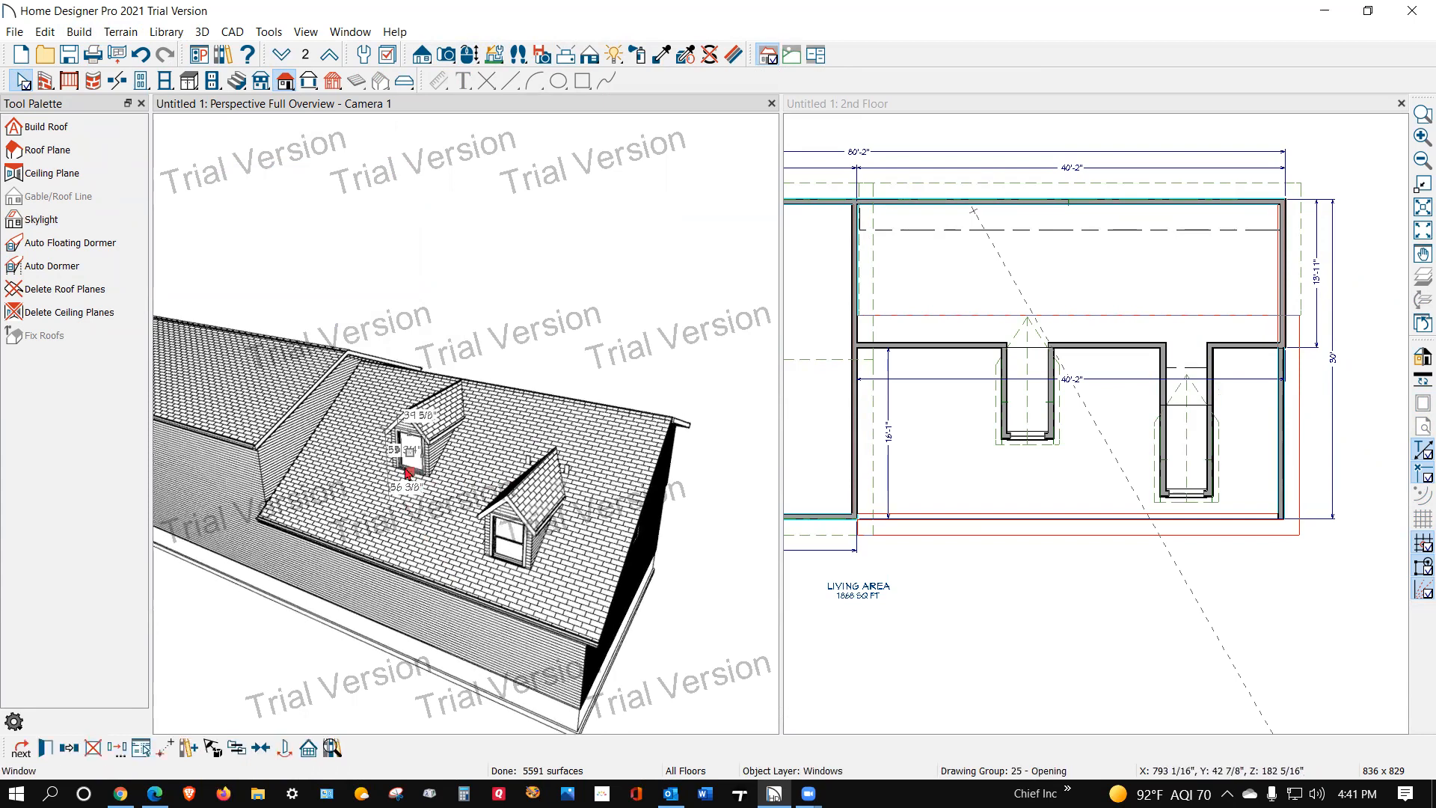
{"action": "left_click", "coordinate": [441, 450]}
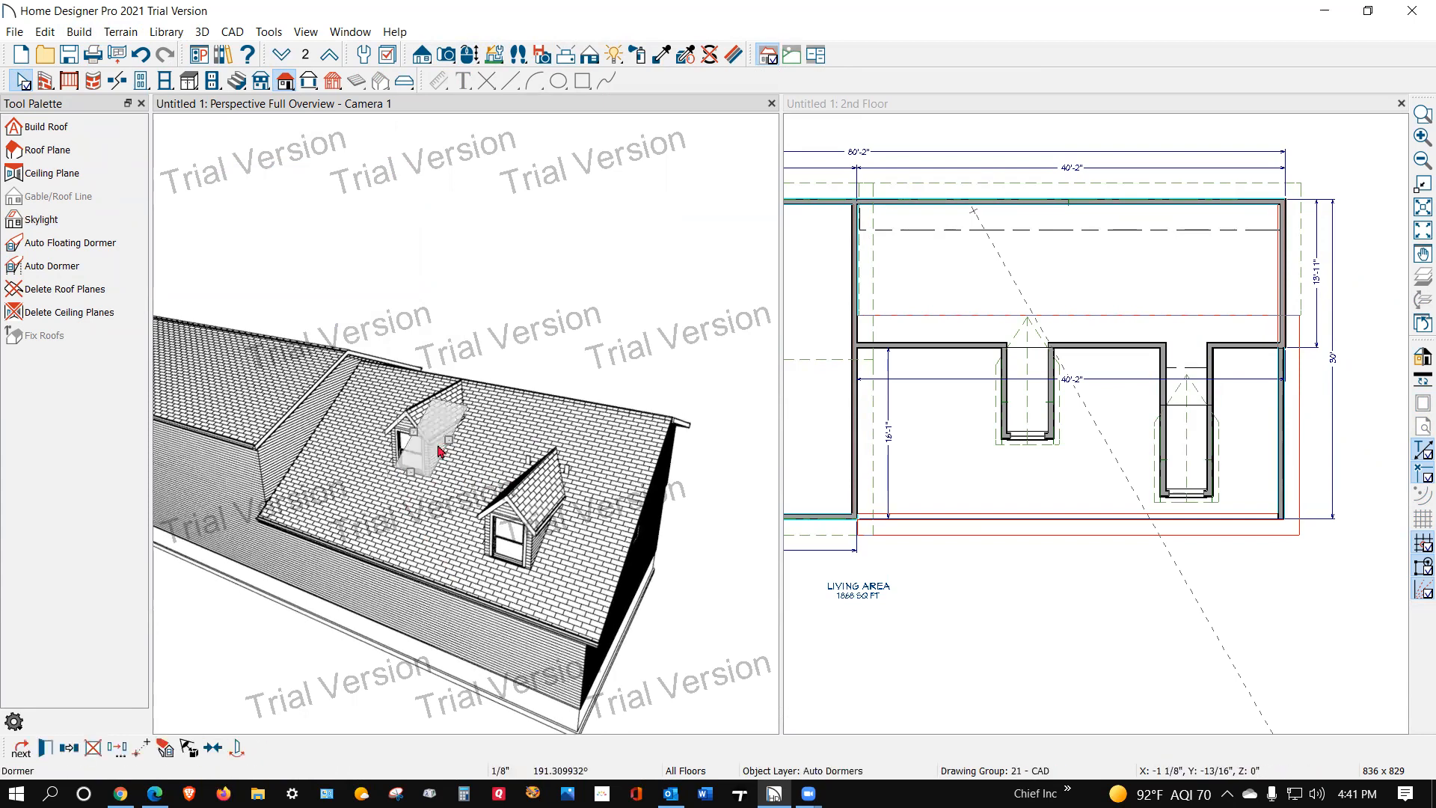
{"action": "left_click_drag", "start_coordinate": [413, 473], "coordinate": [390, 515]}
{"action": "scroll", "coordinate": [251, 327], "scroll_direction": "down", "scroll_amount": 1}
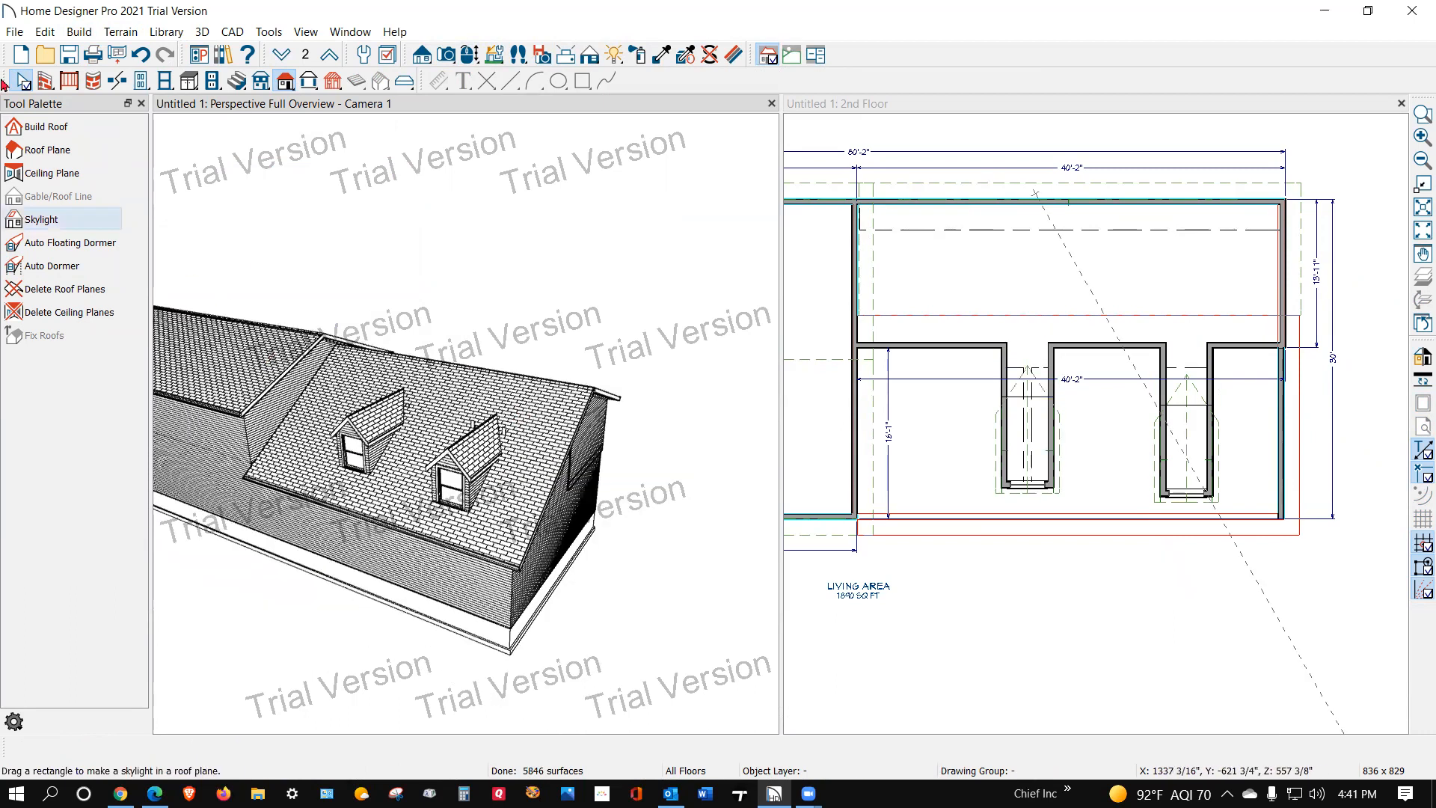
Step: Orbit to view the front dormers and gable end, compare them with the Facebook reference photo in Chrome, and return to Home Designer Pro
{"action": "left_click", "coordinate": [470, 54]}
{"action": "left_click_drag", "start_coordinate": [551, 394], "coordinate": [513, 408]}
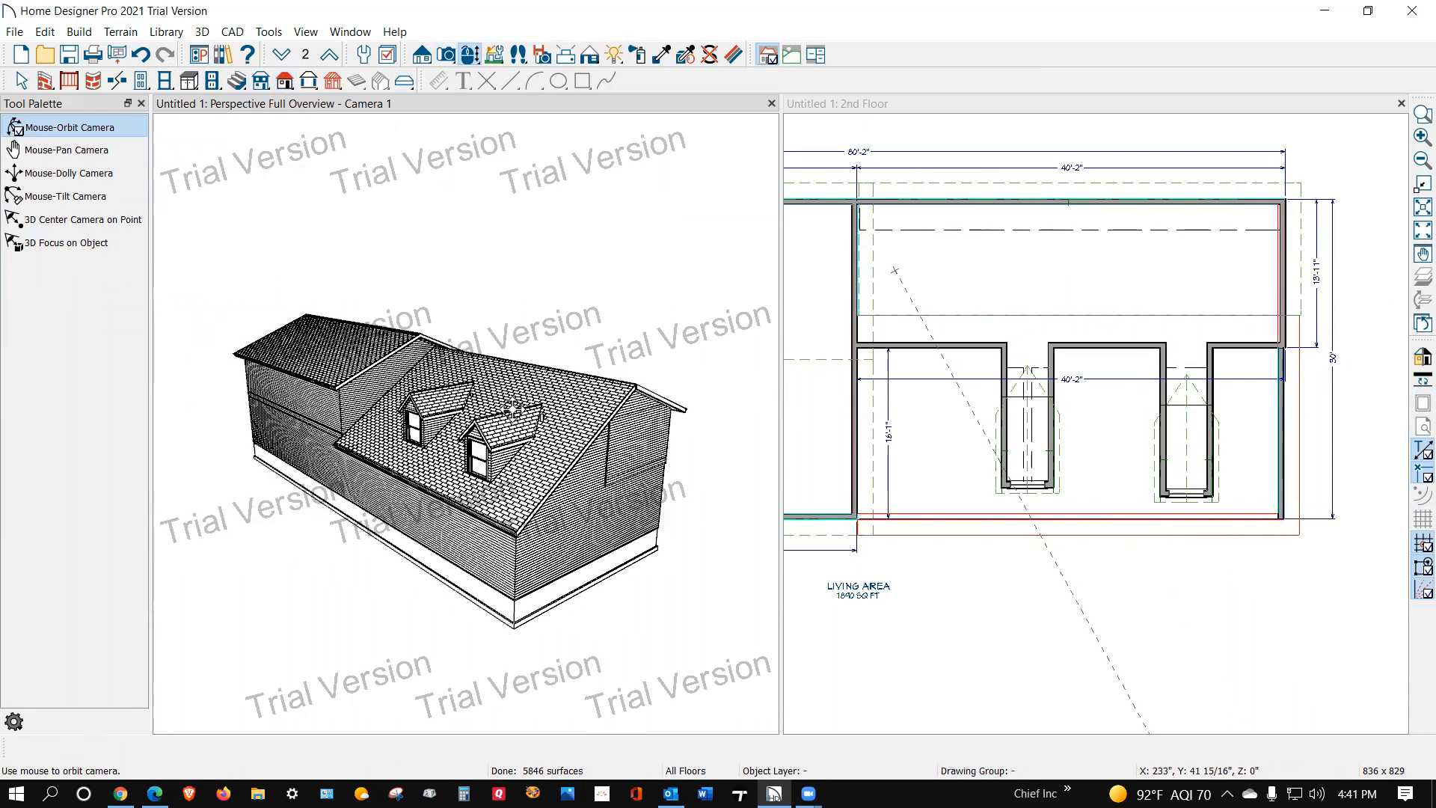
{"action": "key", "text": "space"}
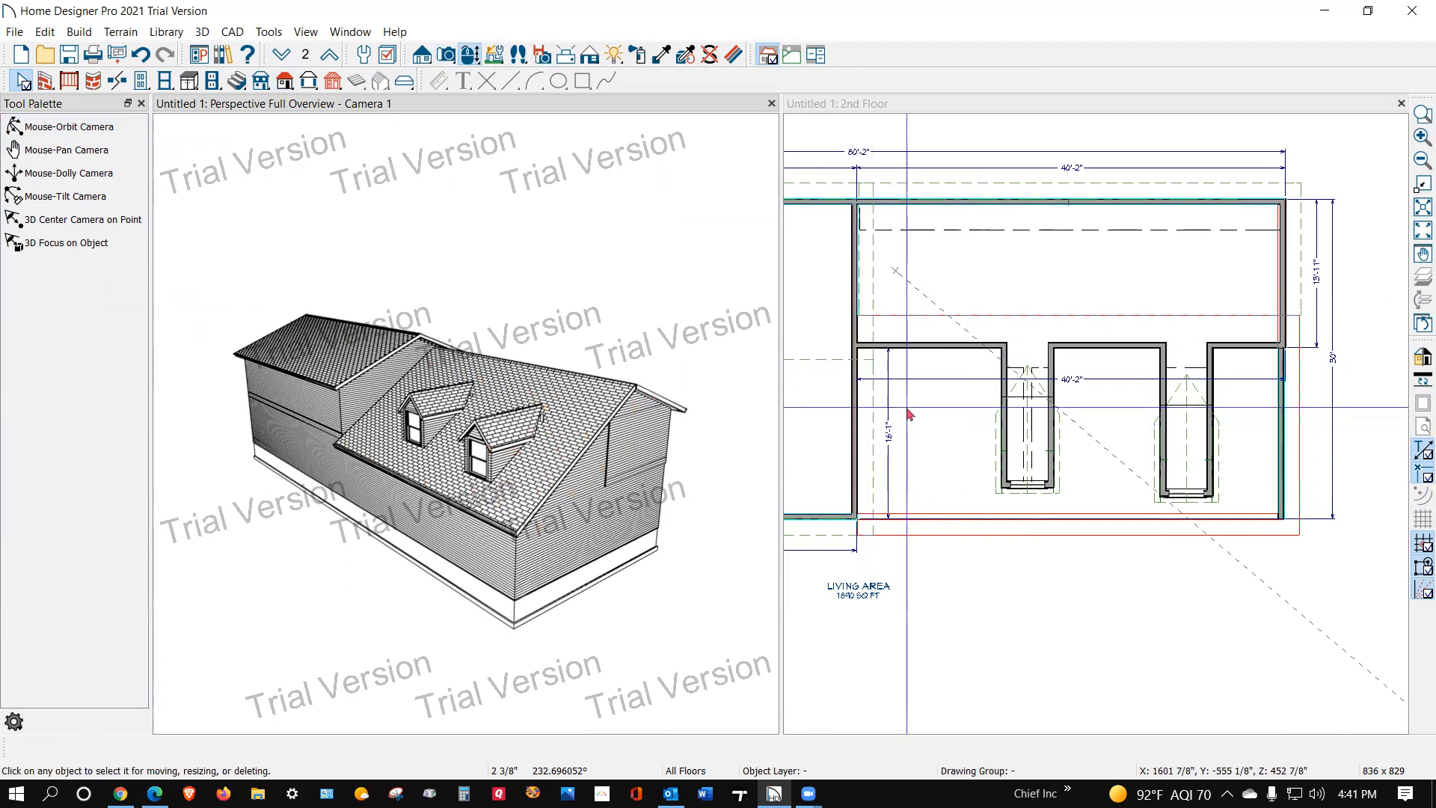
{"action": "mouse_move", "coordinate": [154, 793]}
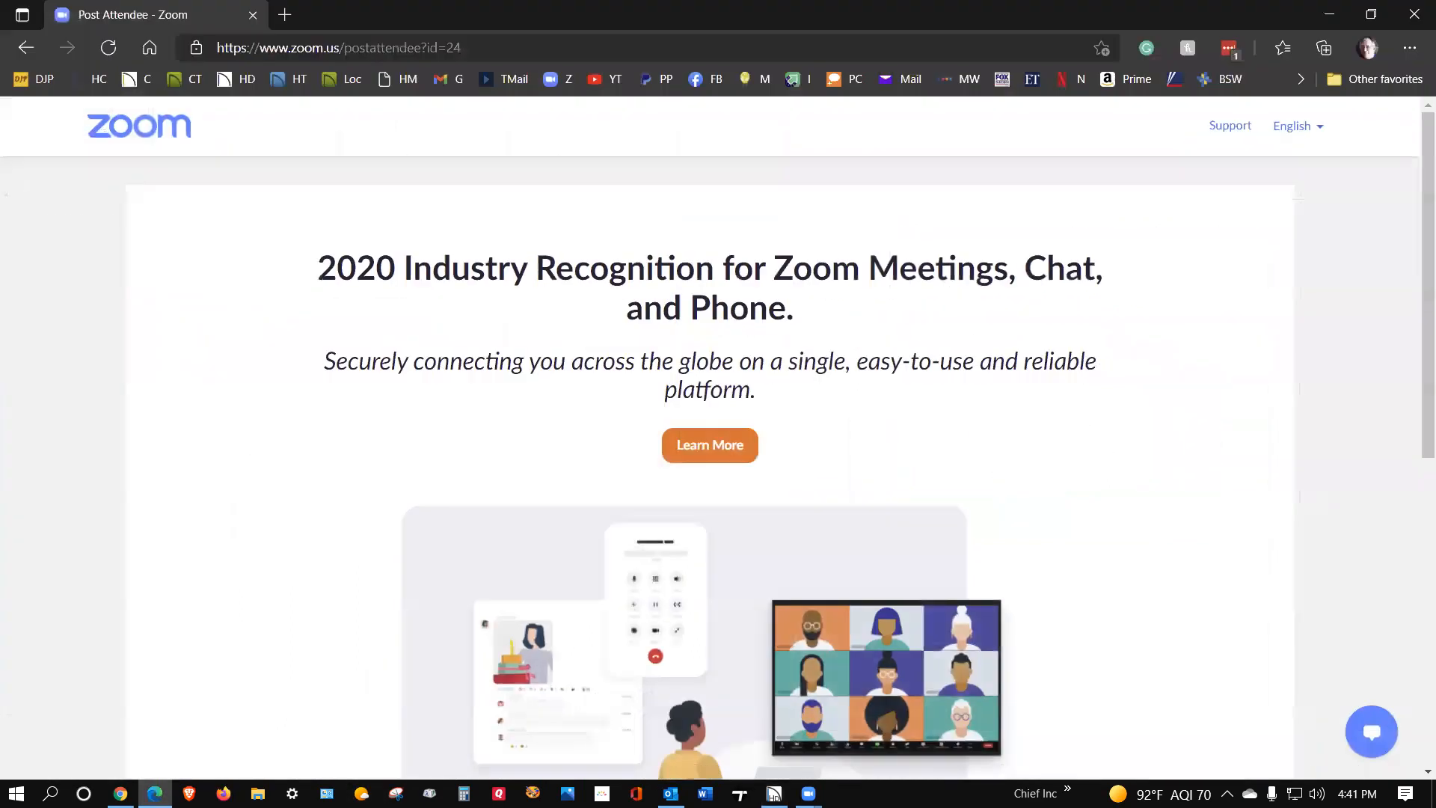
{"action": "left_click", "coordinate": [120, 793]}
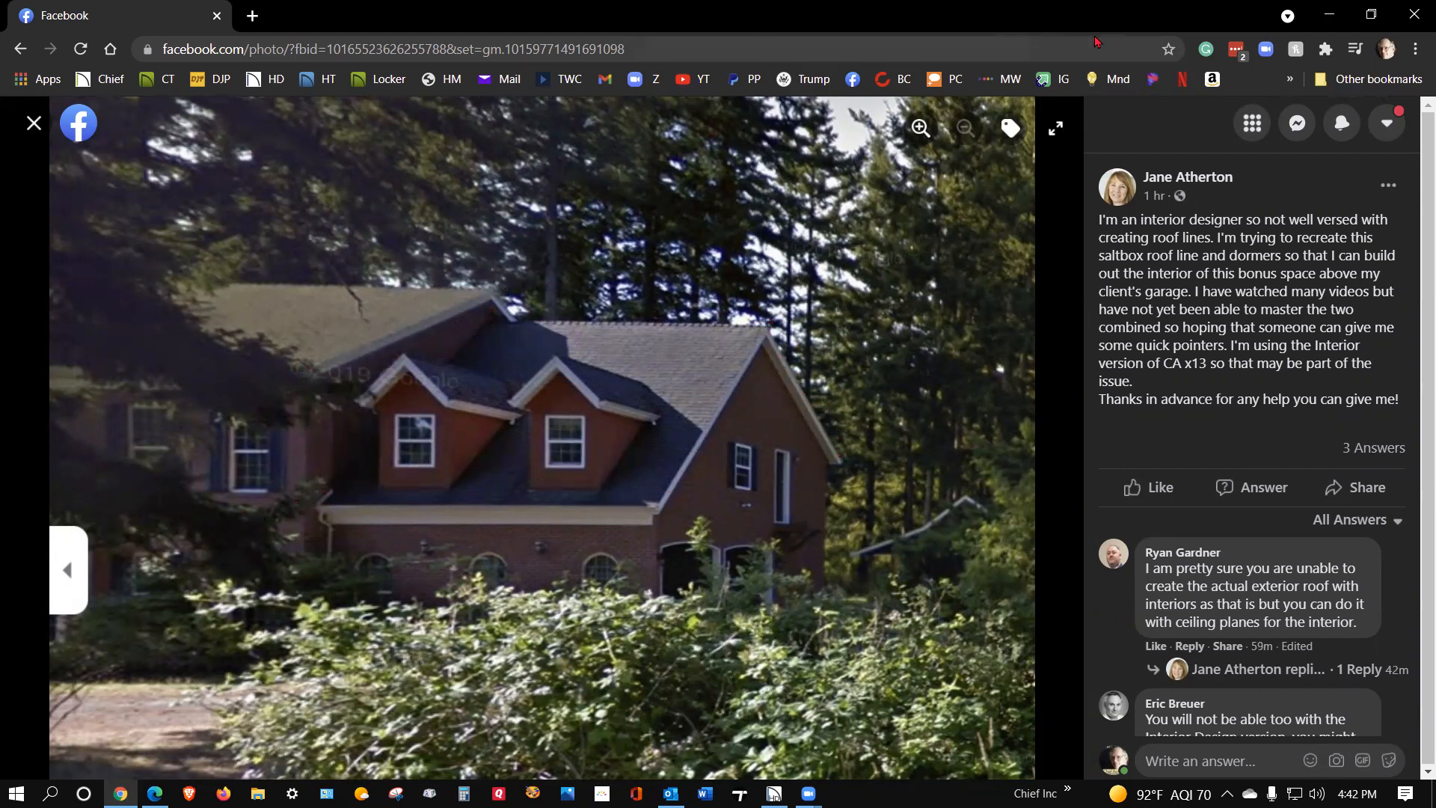
{"action": "left_click", "coordinate": [1331, 11]}
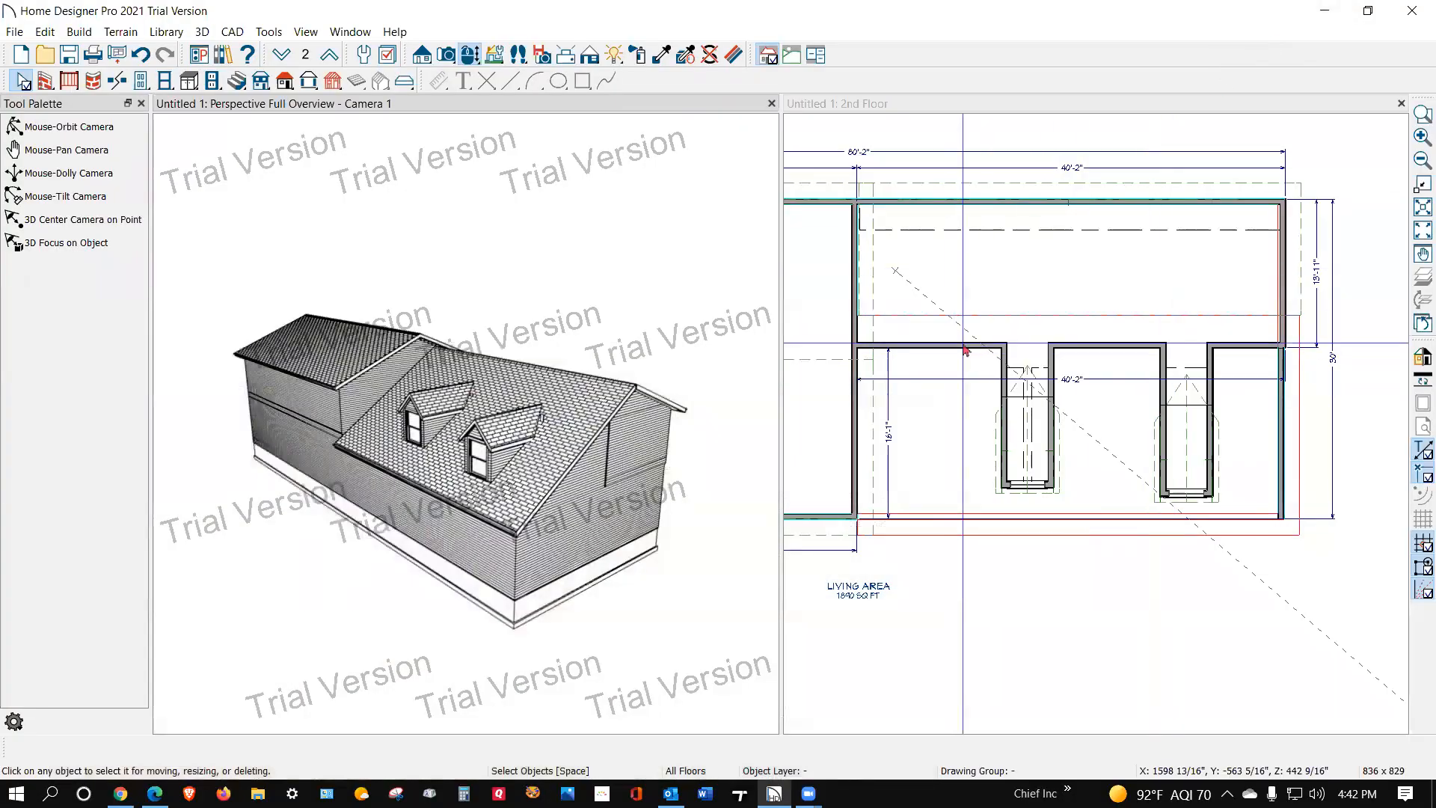